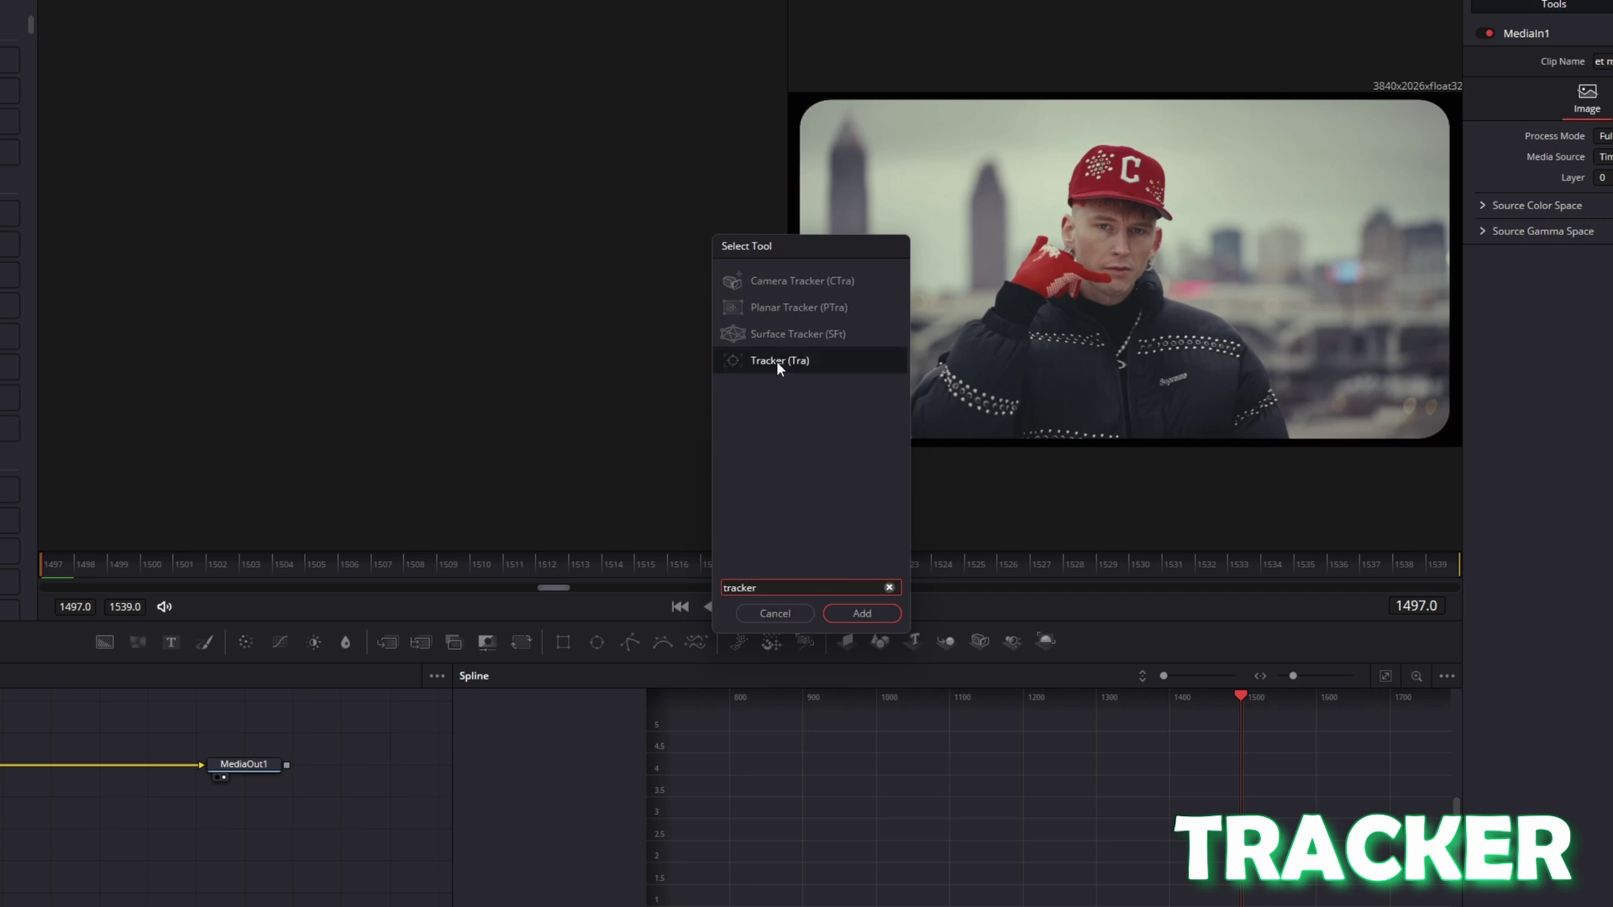
# Add a Tracker node after MediaIn1 and replace its default IntelliTrack with a point tracker.
pyautogui.click(776, 360)
pyautogui.click(850, 617)
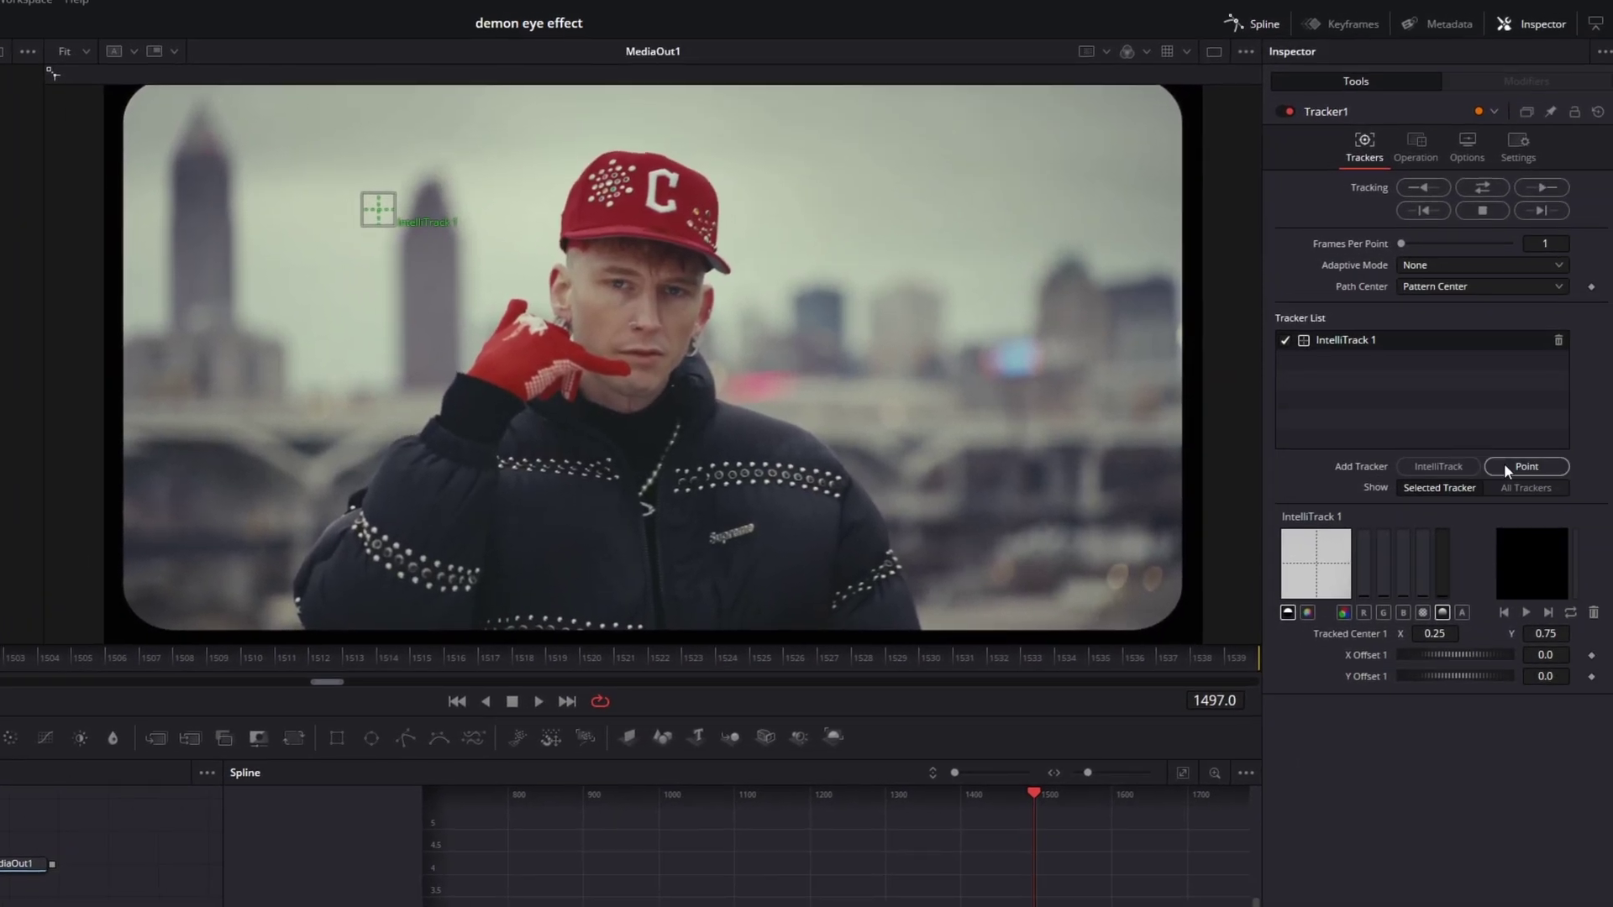
pyautogui.click(1504, 468)
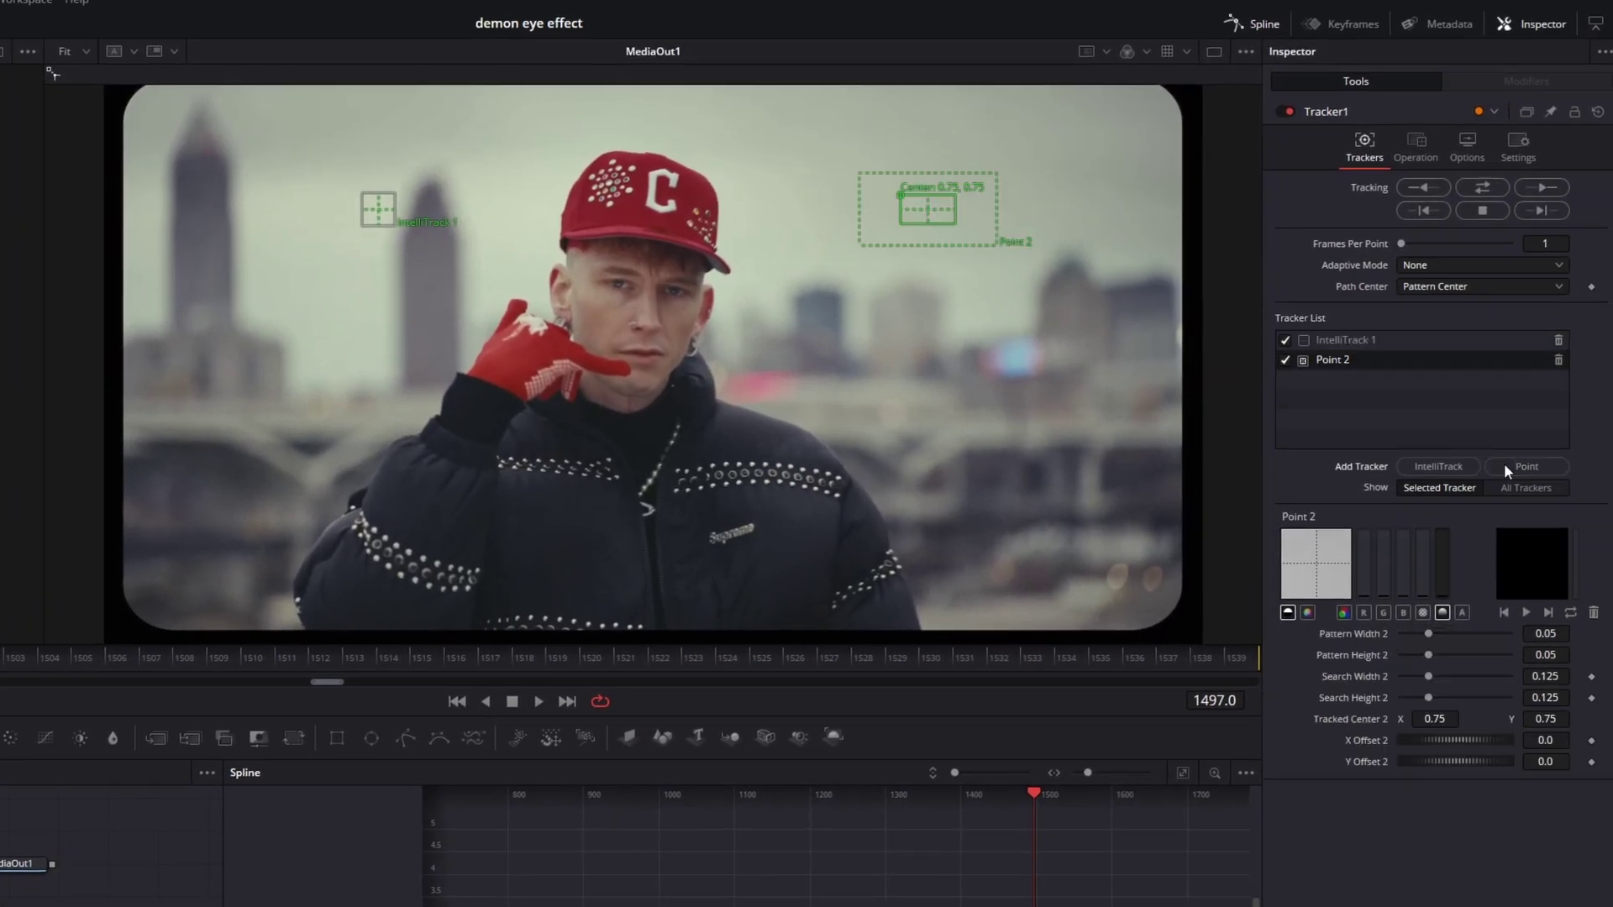
pyautogui.click(1559, 340)
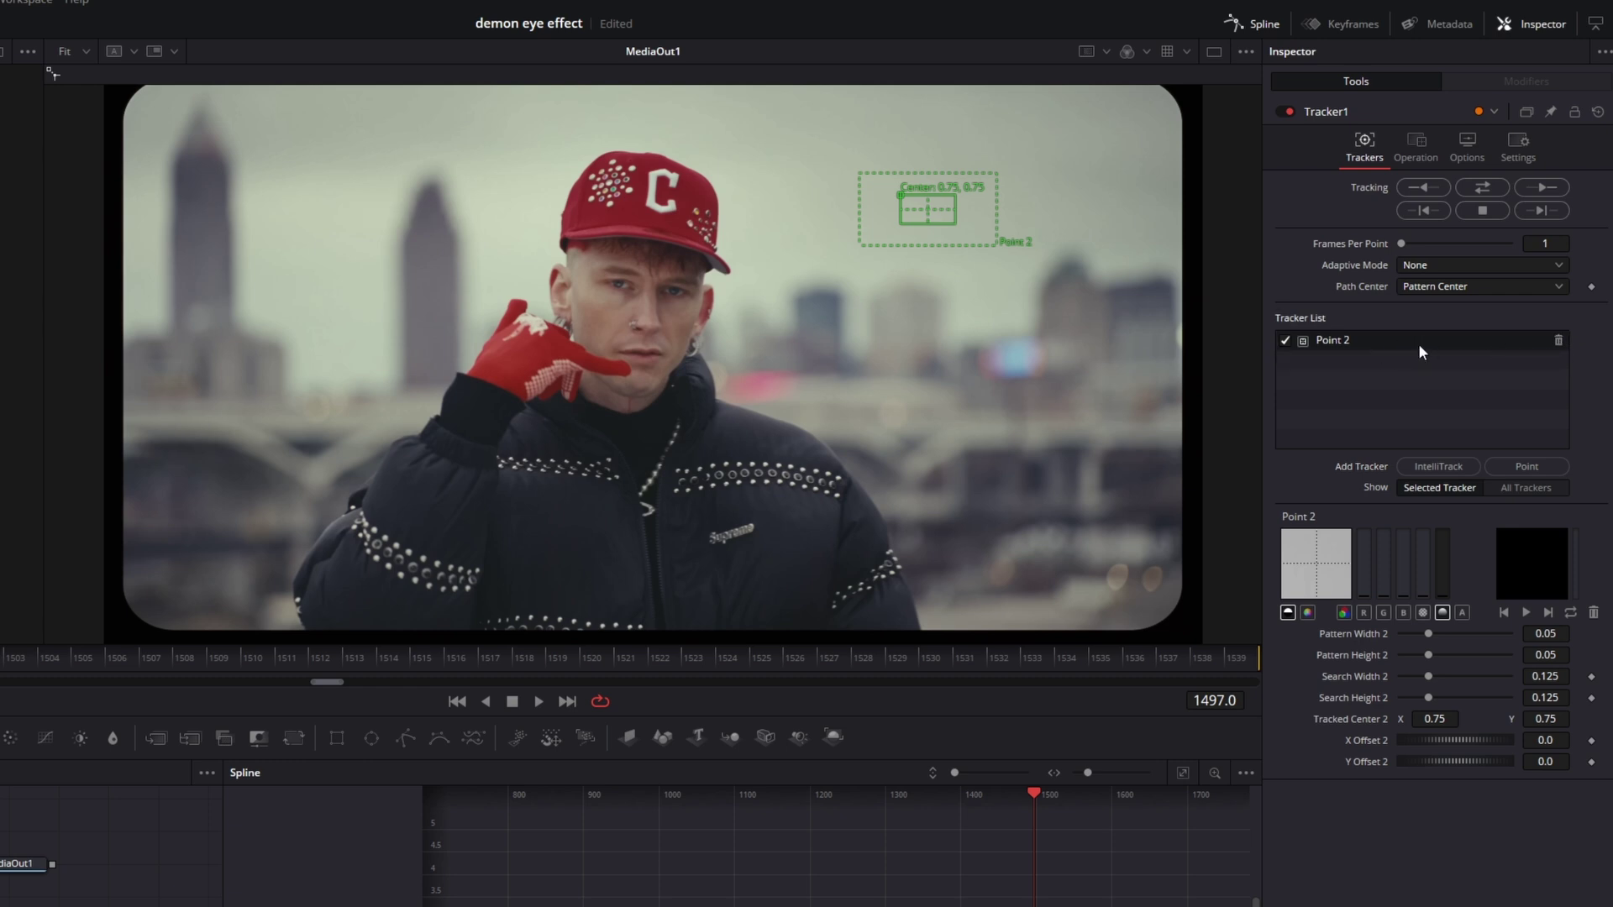
# Place the Point 2 tracker over the man's eye beside the raised glove and track it in both directions.
pyautogui.click(1334, 339)
pyautogui.moveTo(903, 195); pyautogui.dragTo(591, 270)
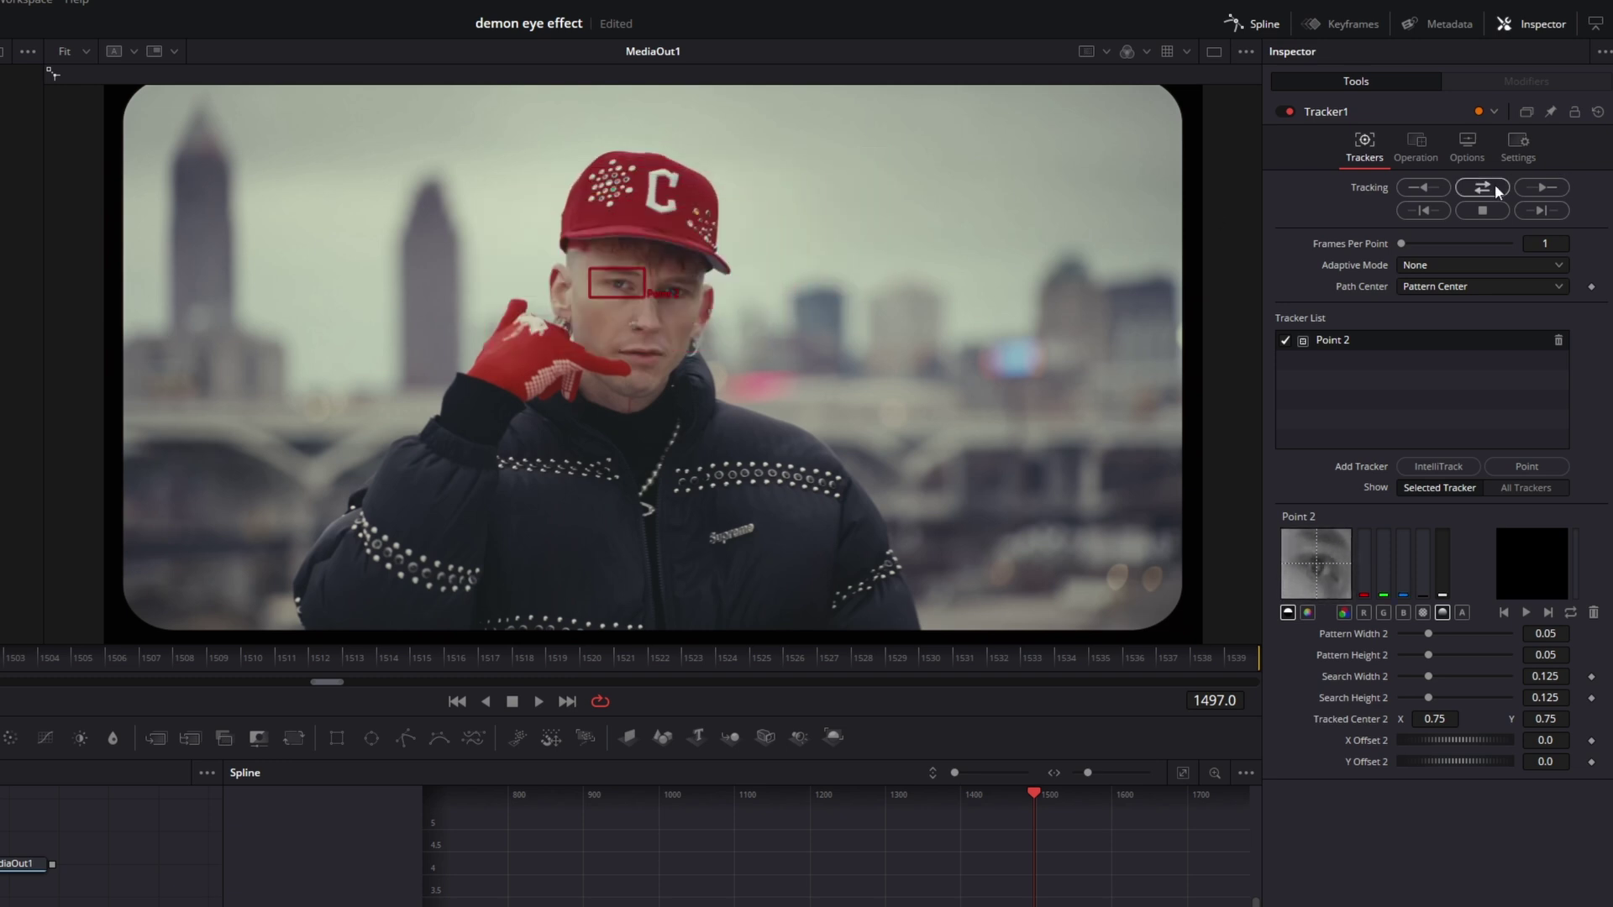
pyautogui.click(1493, 187)
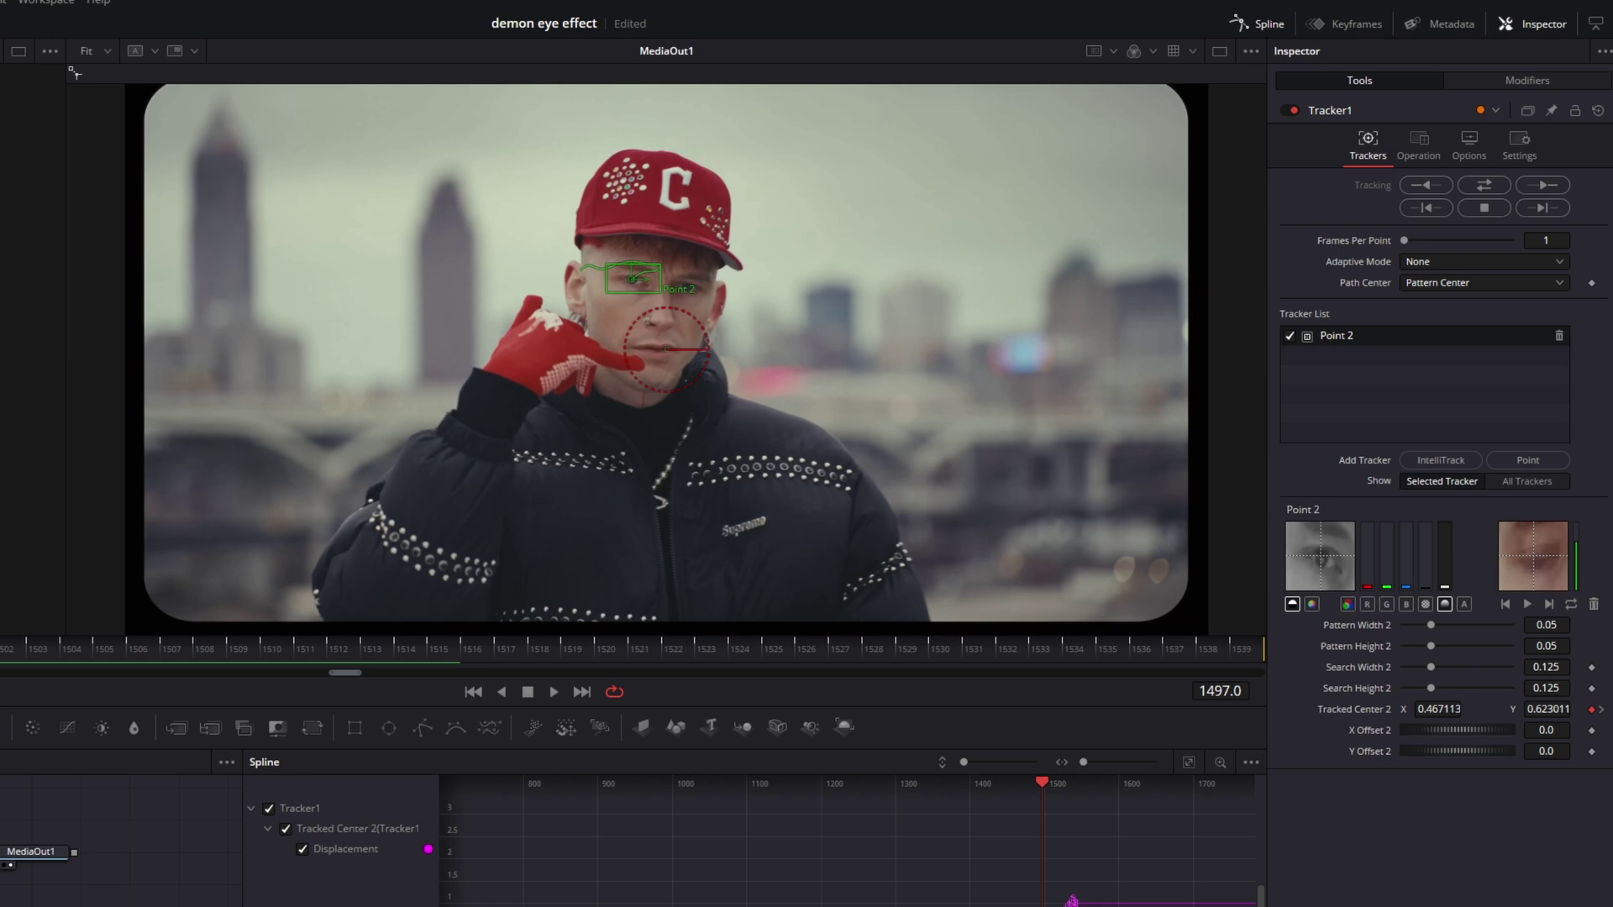
# Scrub through the clip to check the eye track and park the playhead on frame 1519.
pyautogui.moveTo(2, 626); pyautogui.dragTo(775, 636)
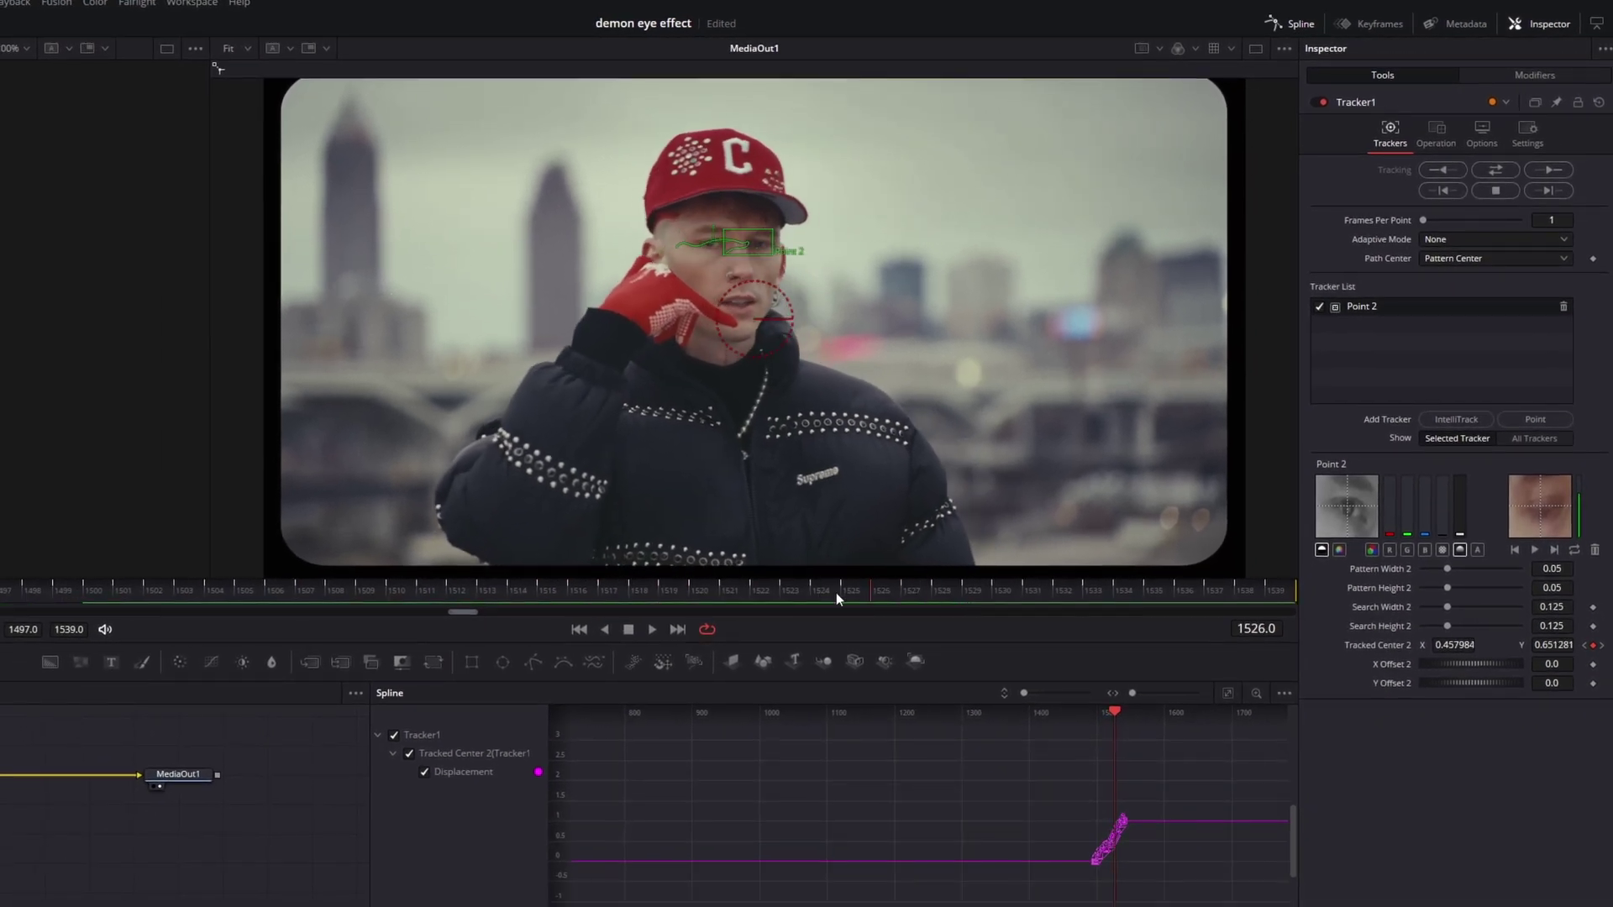
pyautogui.moveTo(835, 592); pyautogui.dragTo(636, 576)
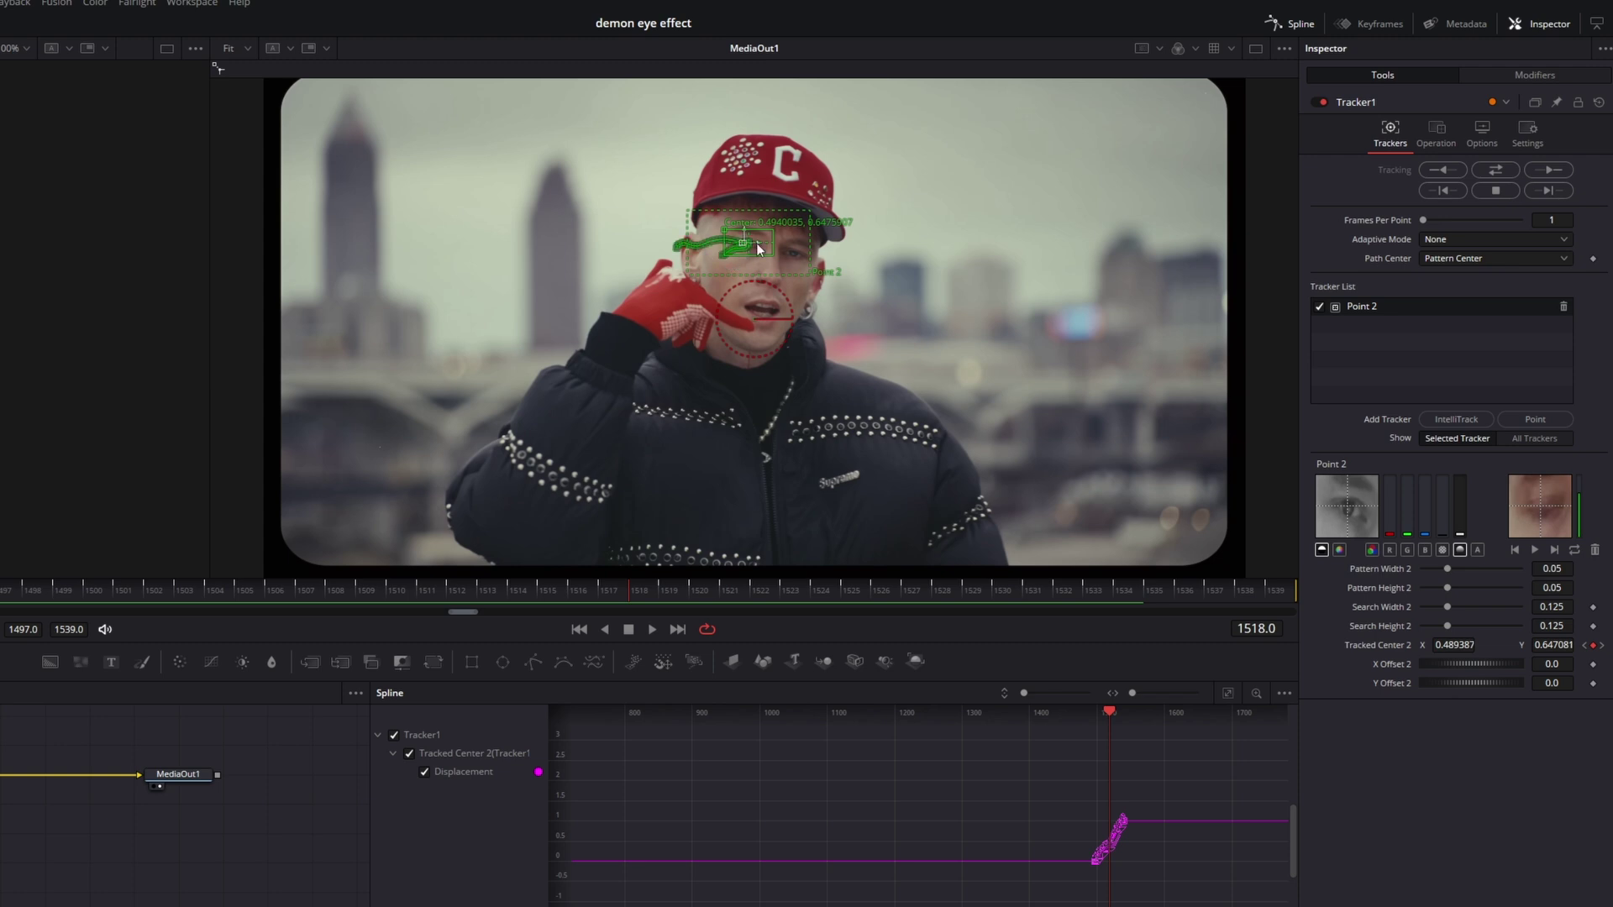
pyautogui.press('Right')
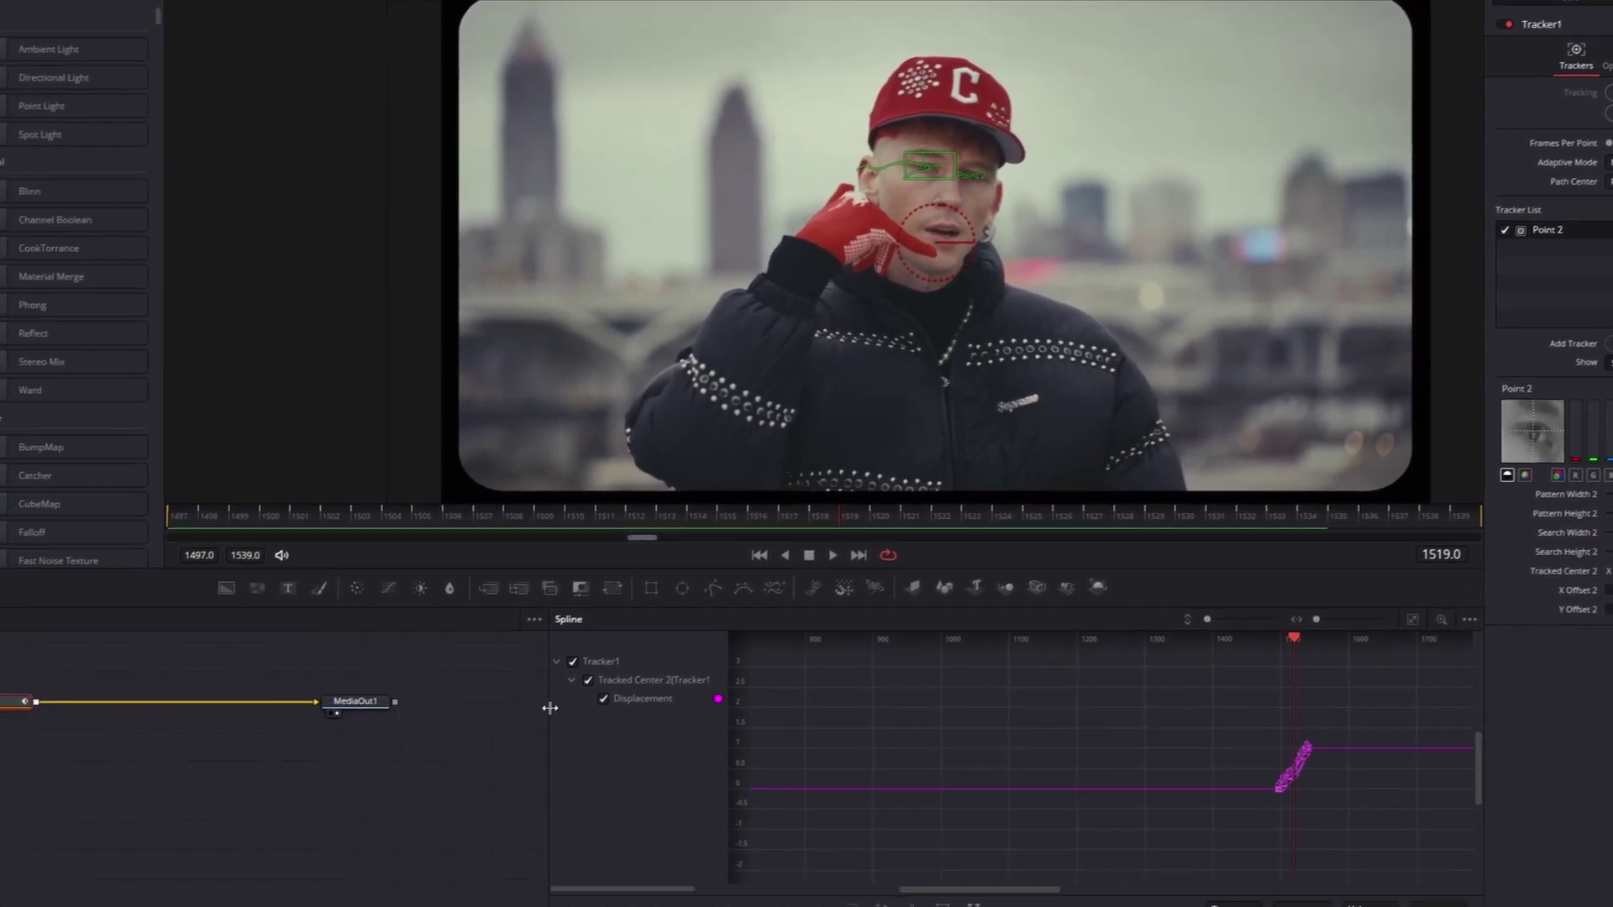
# Widen the node editor and paste a duplicate of MediaIn1 as a separate node above Tracker1.
pyautogui.moveTo(370, 777); pyautogui.dragTo(695, 775)
pyautogui.moveTo(966, 665); pyautogui.dragTo(1014, 666)
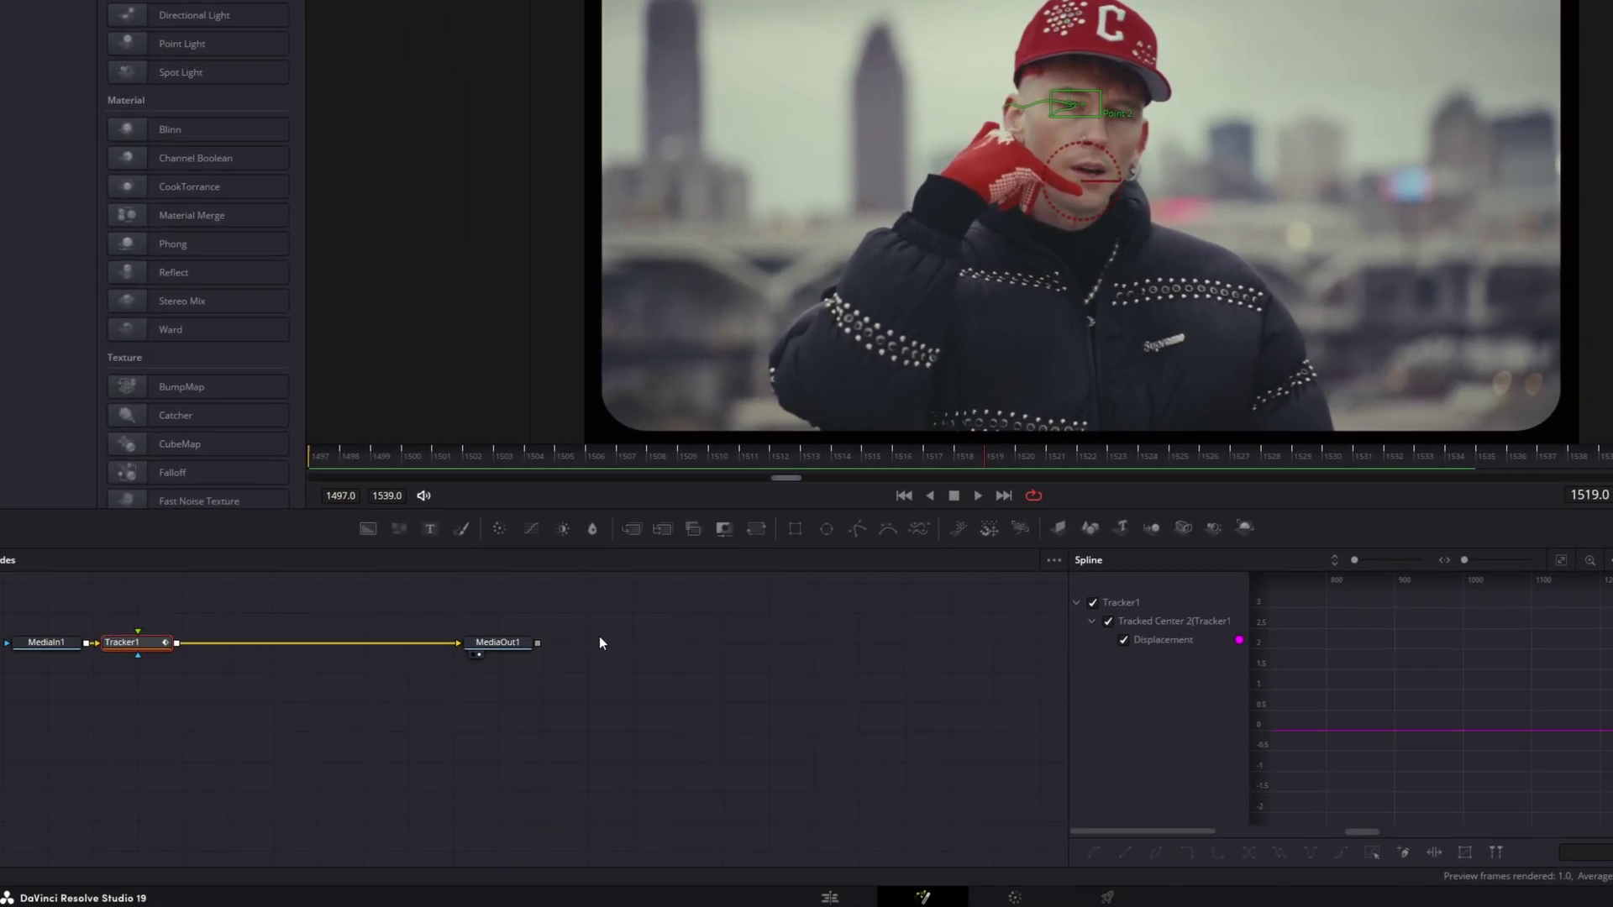
pyautogui.scroll(1, 85, 664)
pyautogui.scroll(2, 86, 668)
pyautogui.moveTo(716, 721); pyautogui.dragTo(904, 728)
pyautogui.click(377, 695)
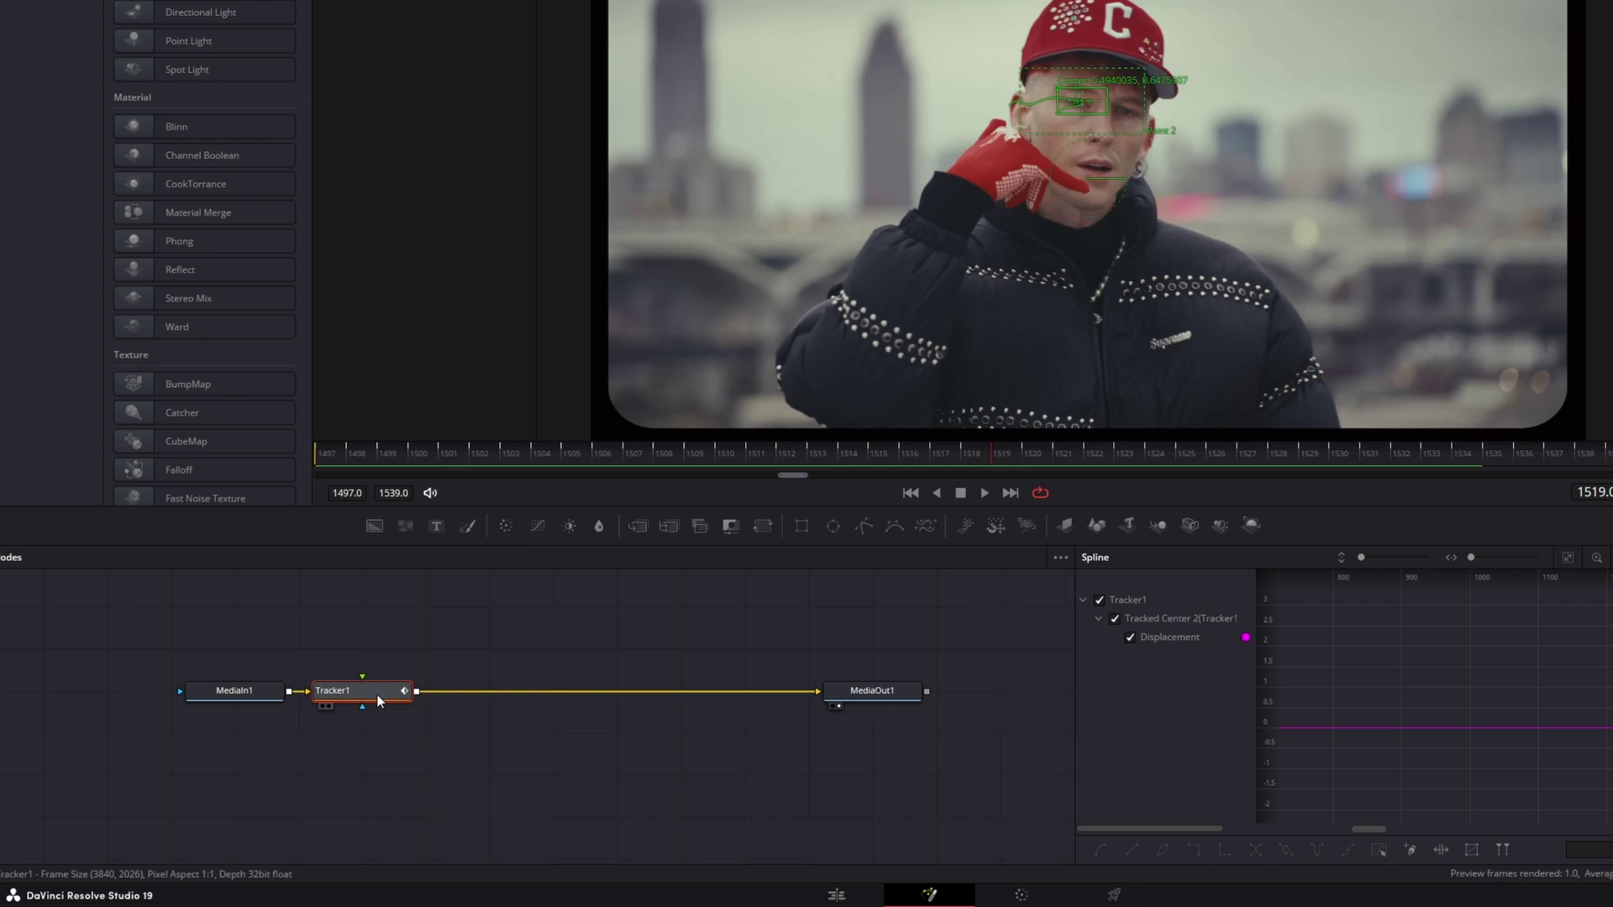
pyautogui.click(248, 691)
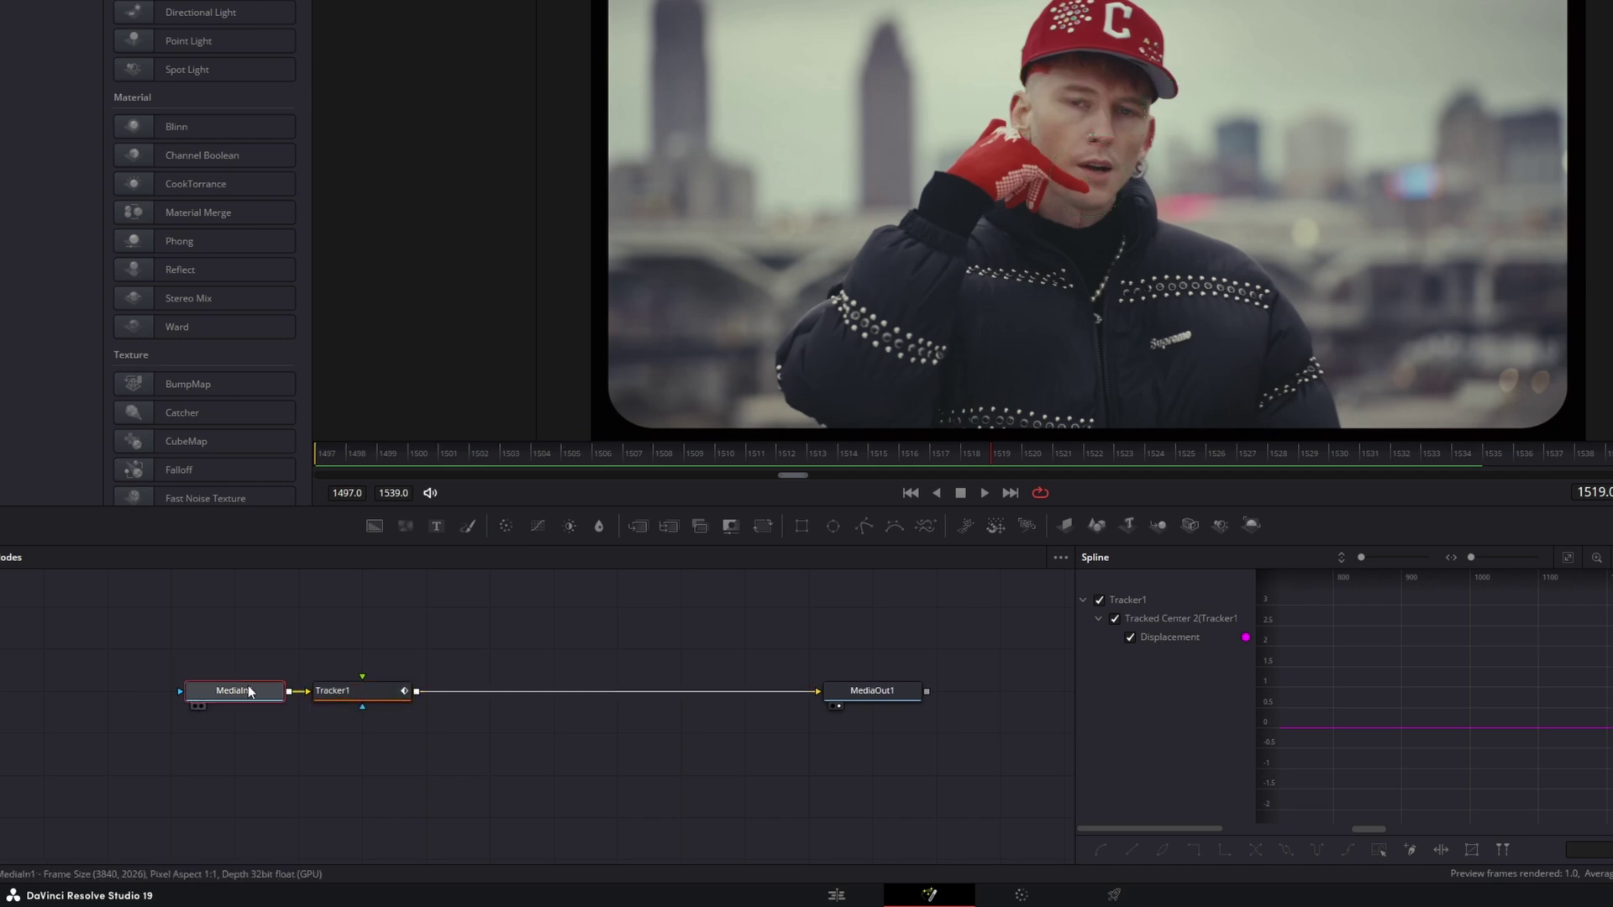
pyautogui.hotkey('ctrl', 'c')
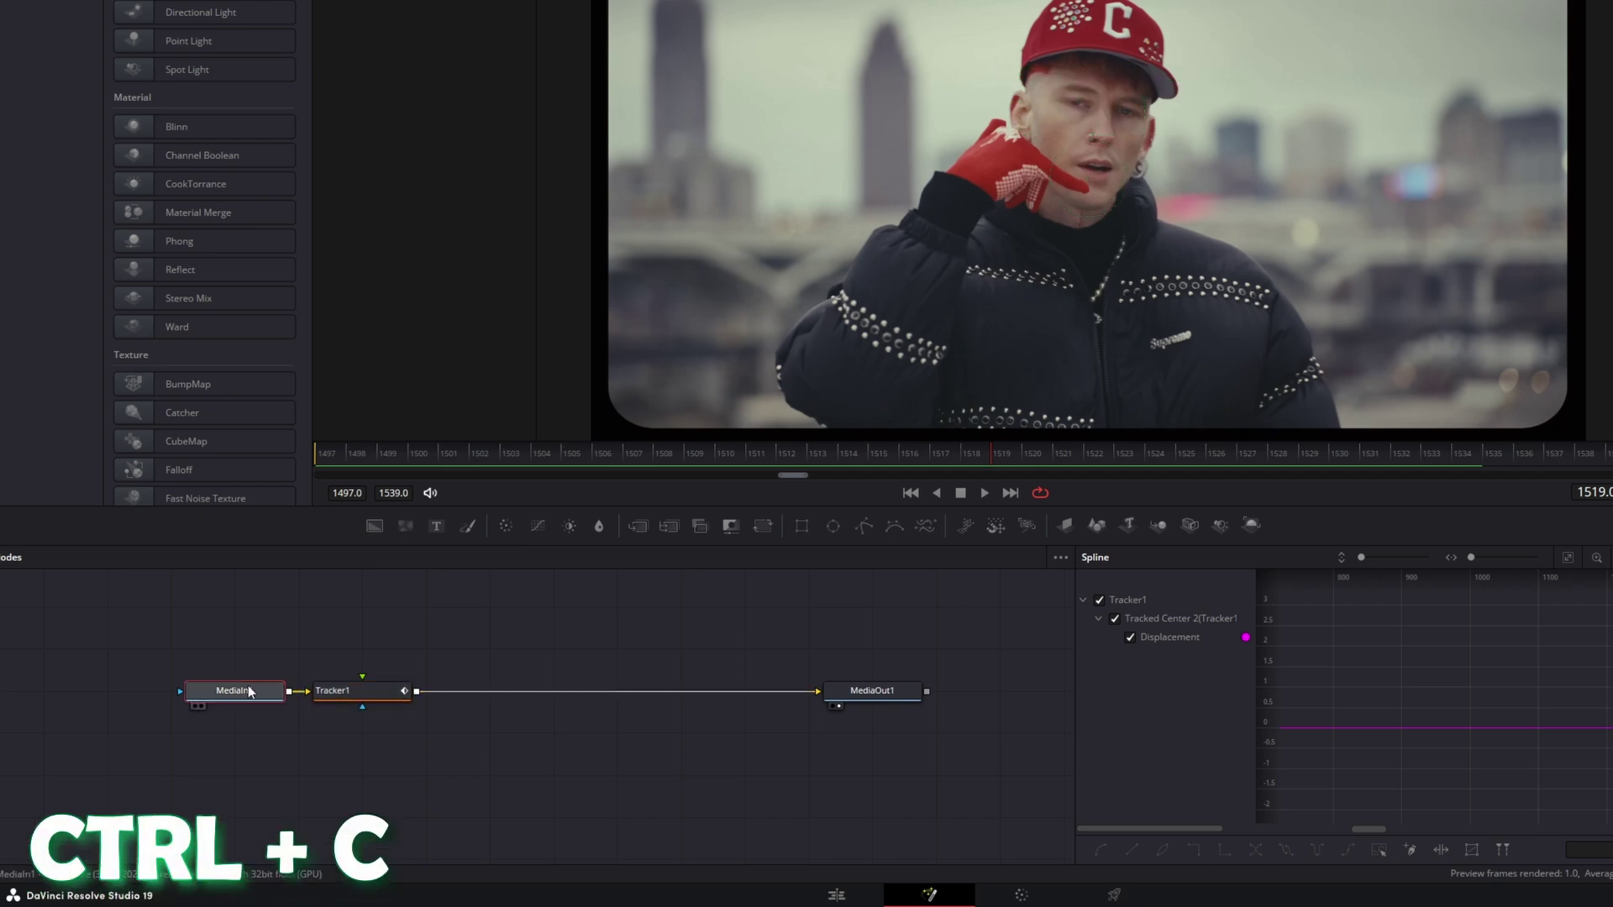
pyautogui.click(355, 619)
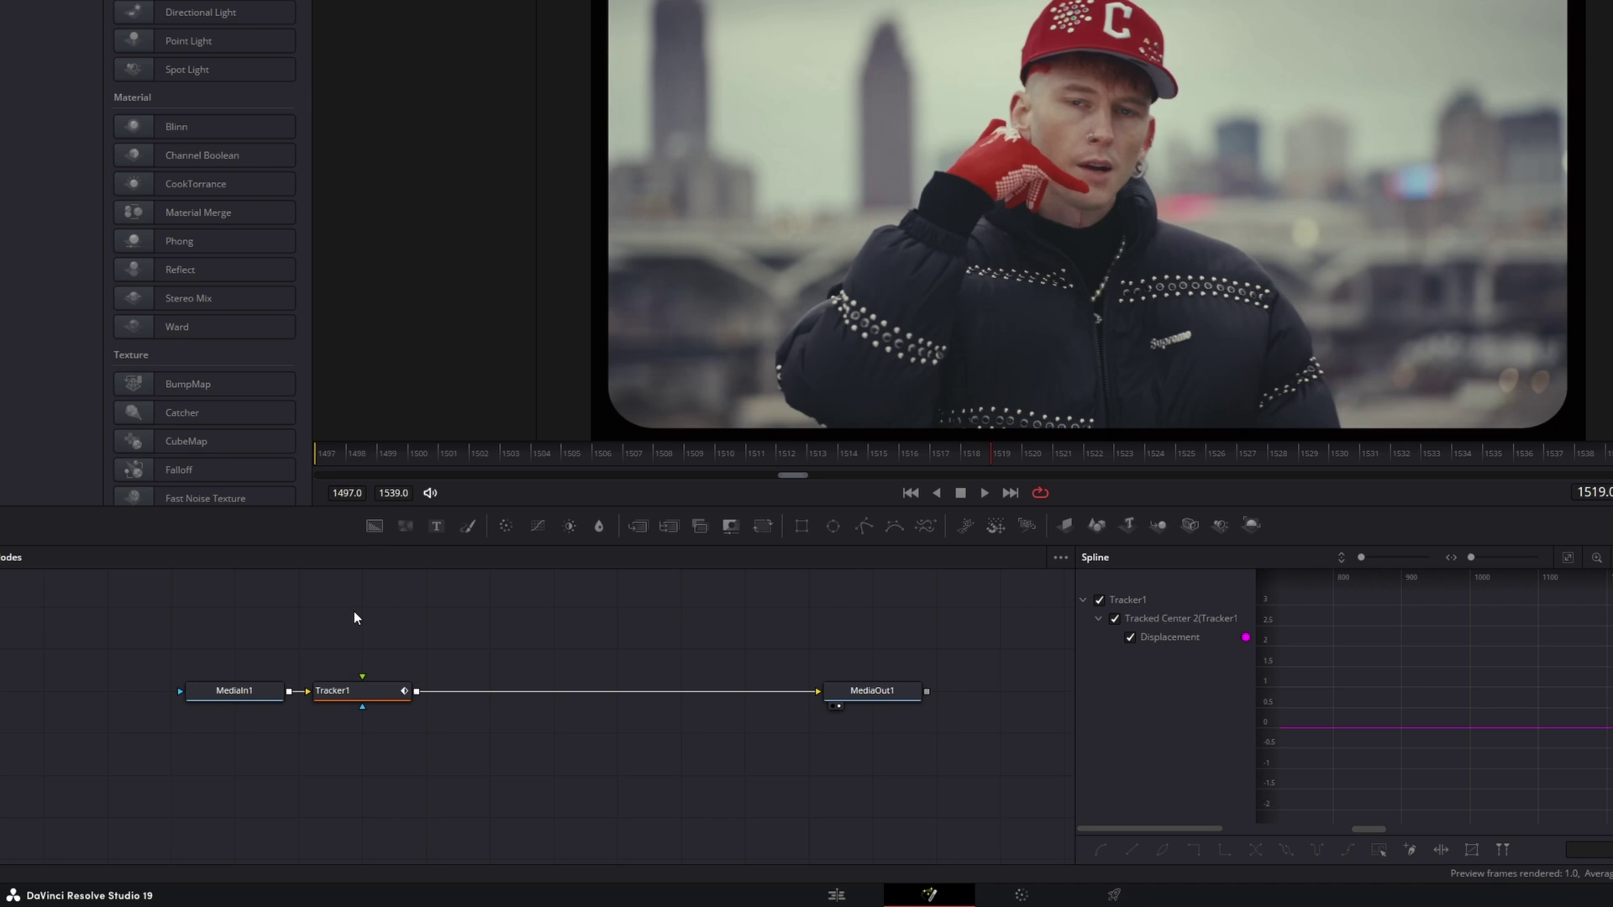
pyautogui.hotkey('ctrl', 'v')
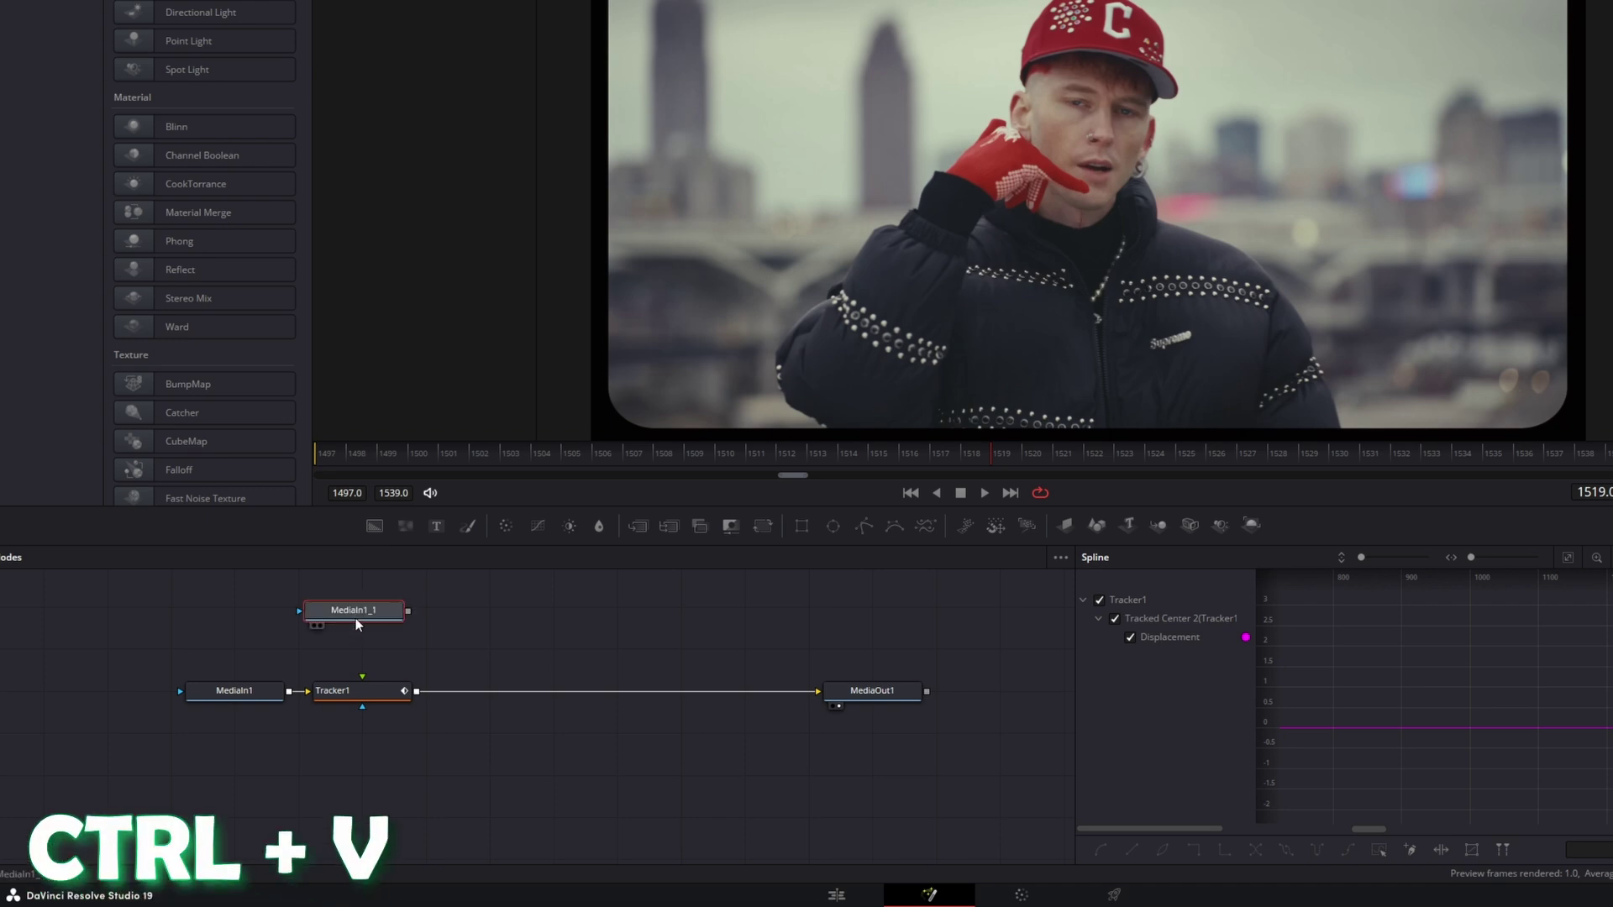
# Attach an inverted Polygon mask to MediaIn1_1 and show that node in a widened first viewer.
pyautogui.click(866, 529)
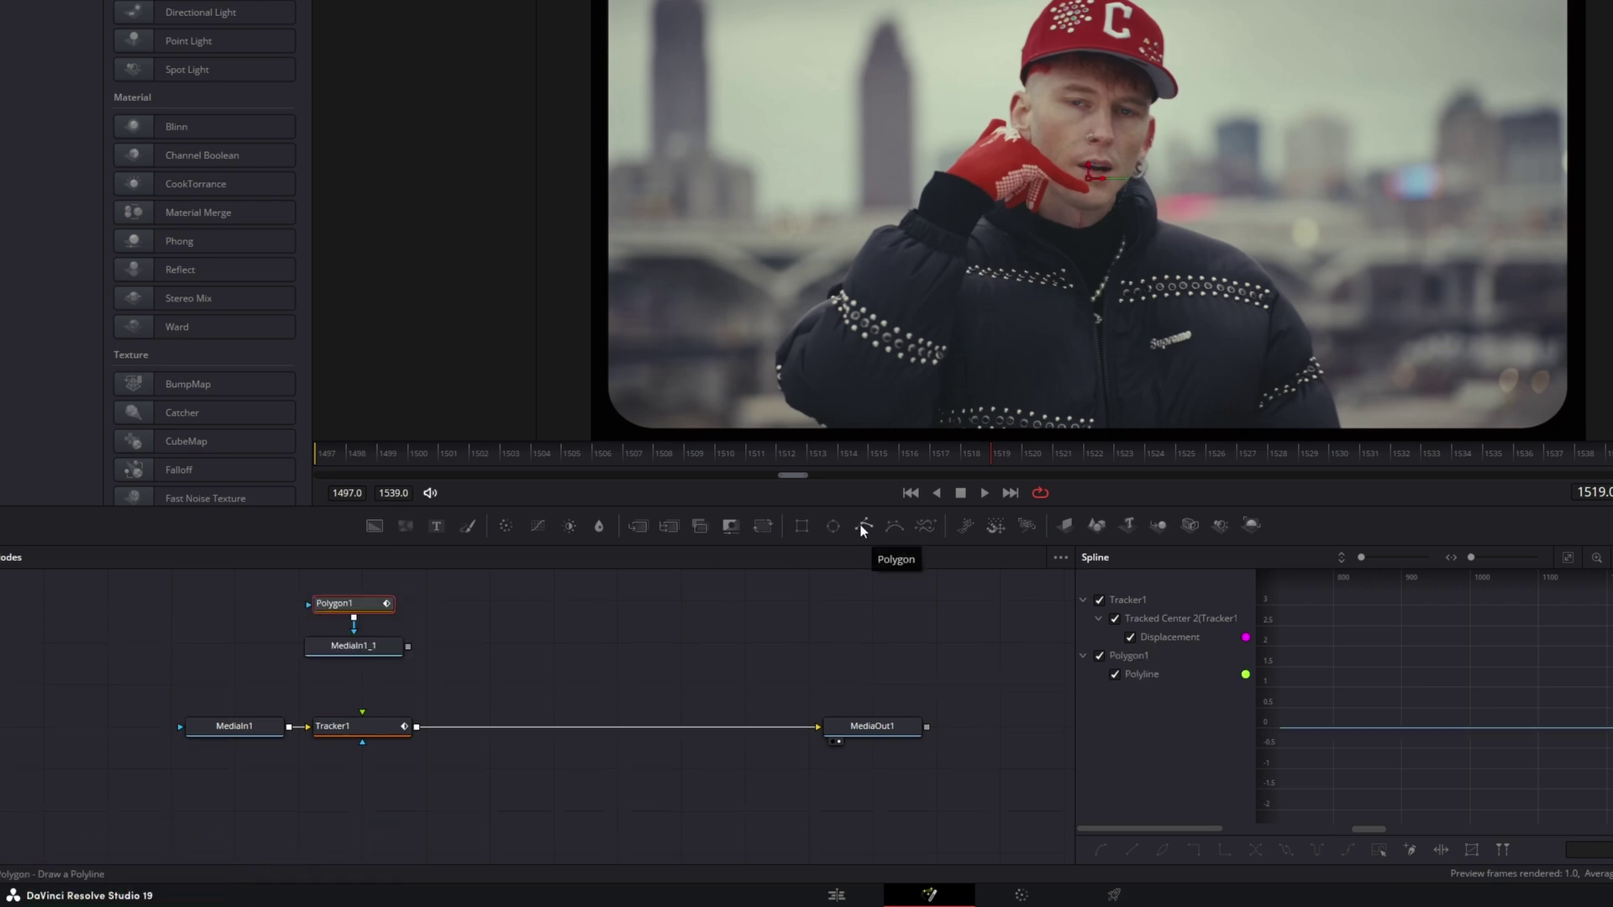
pyautogui.click(316, 663)
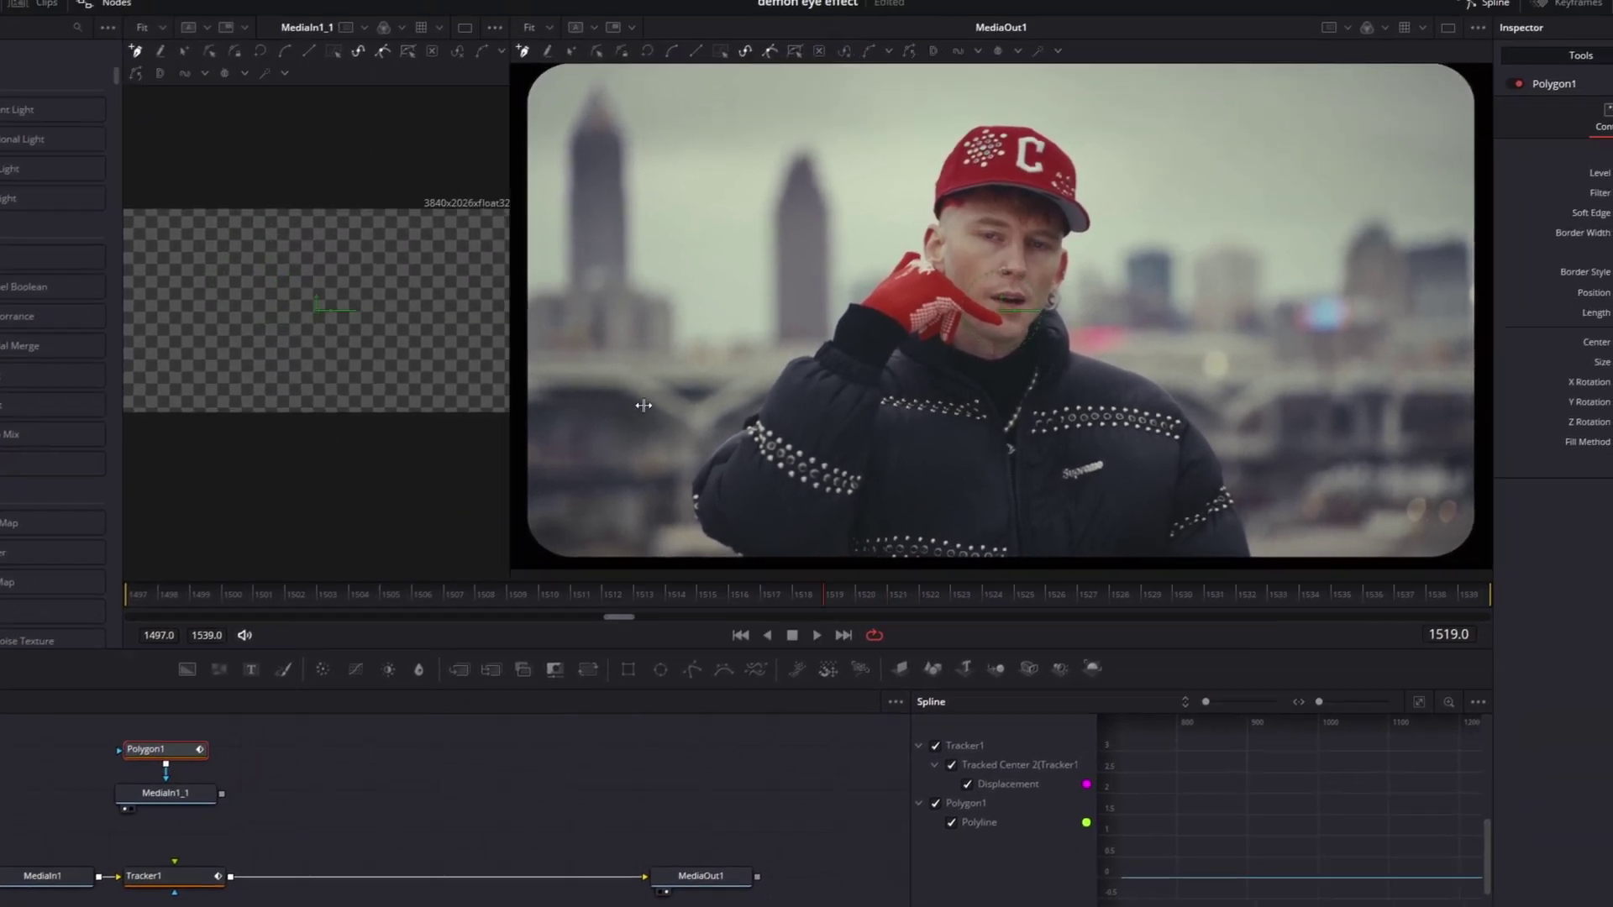
pyautogui.moveTo(643, 406); pyautogui.dragTo(839, 416)
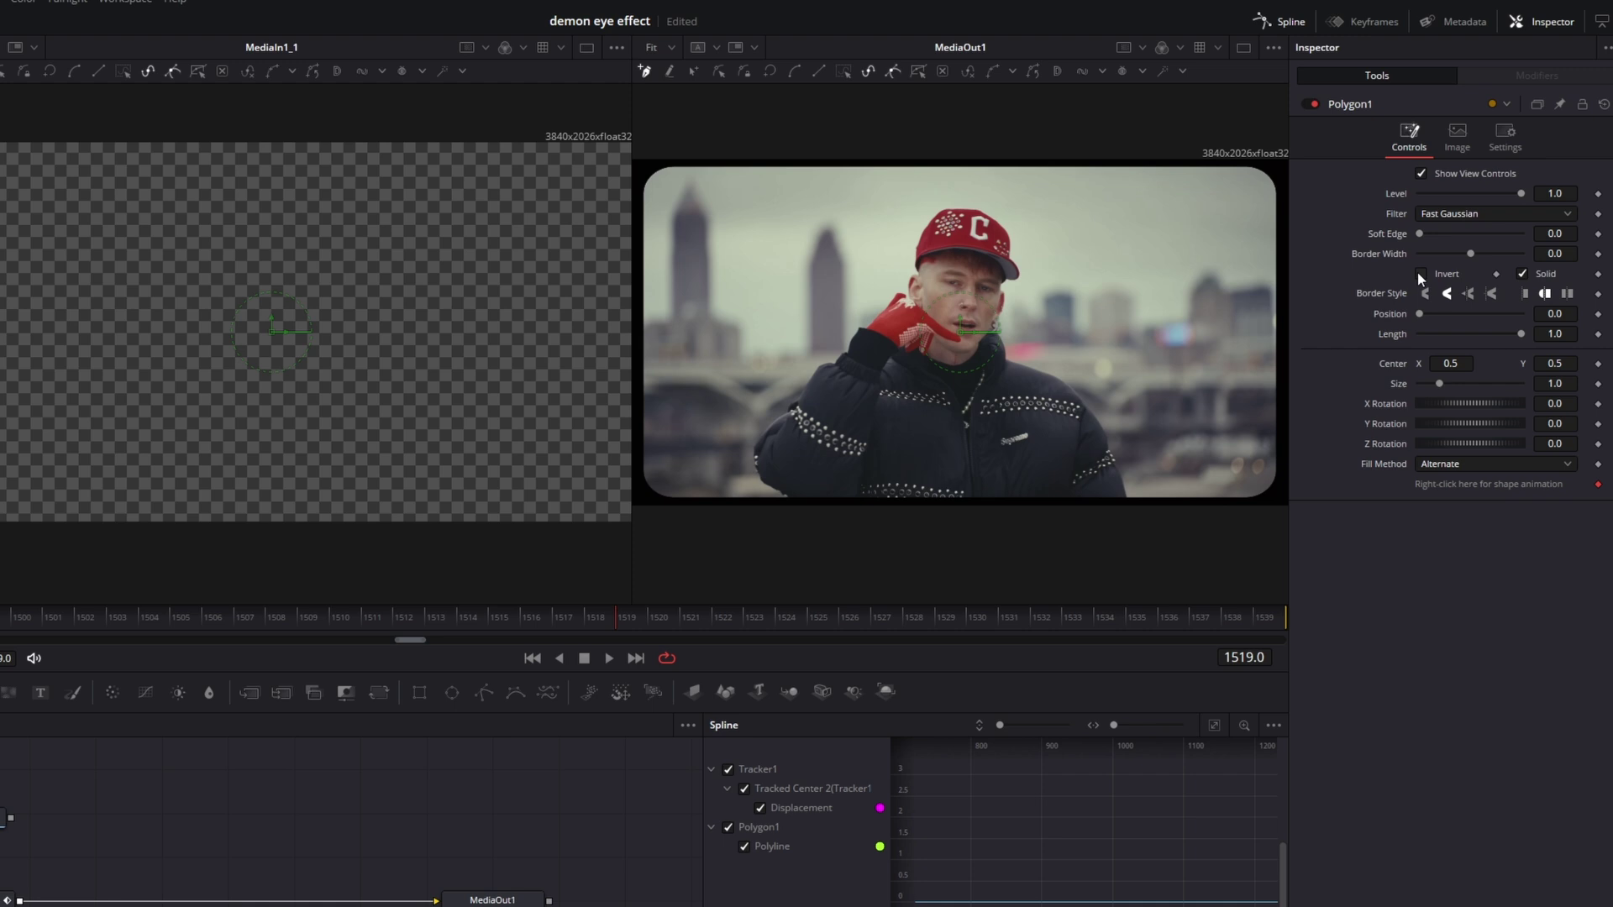
pyautogui.click(1420, 274)
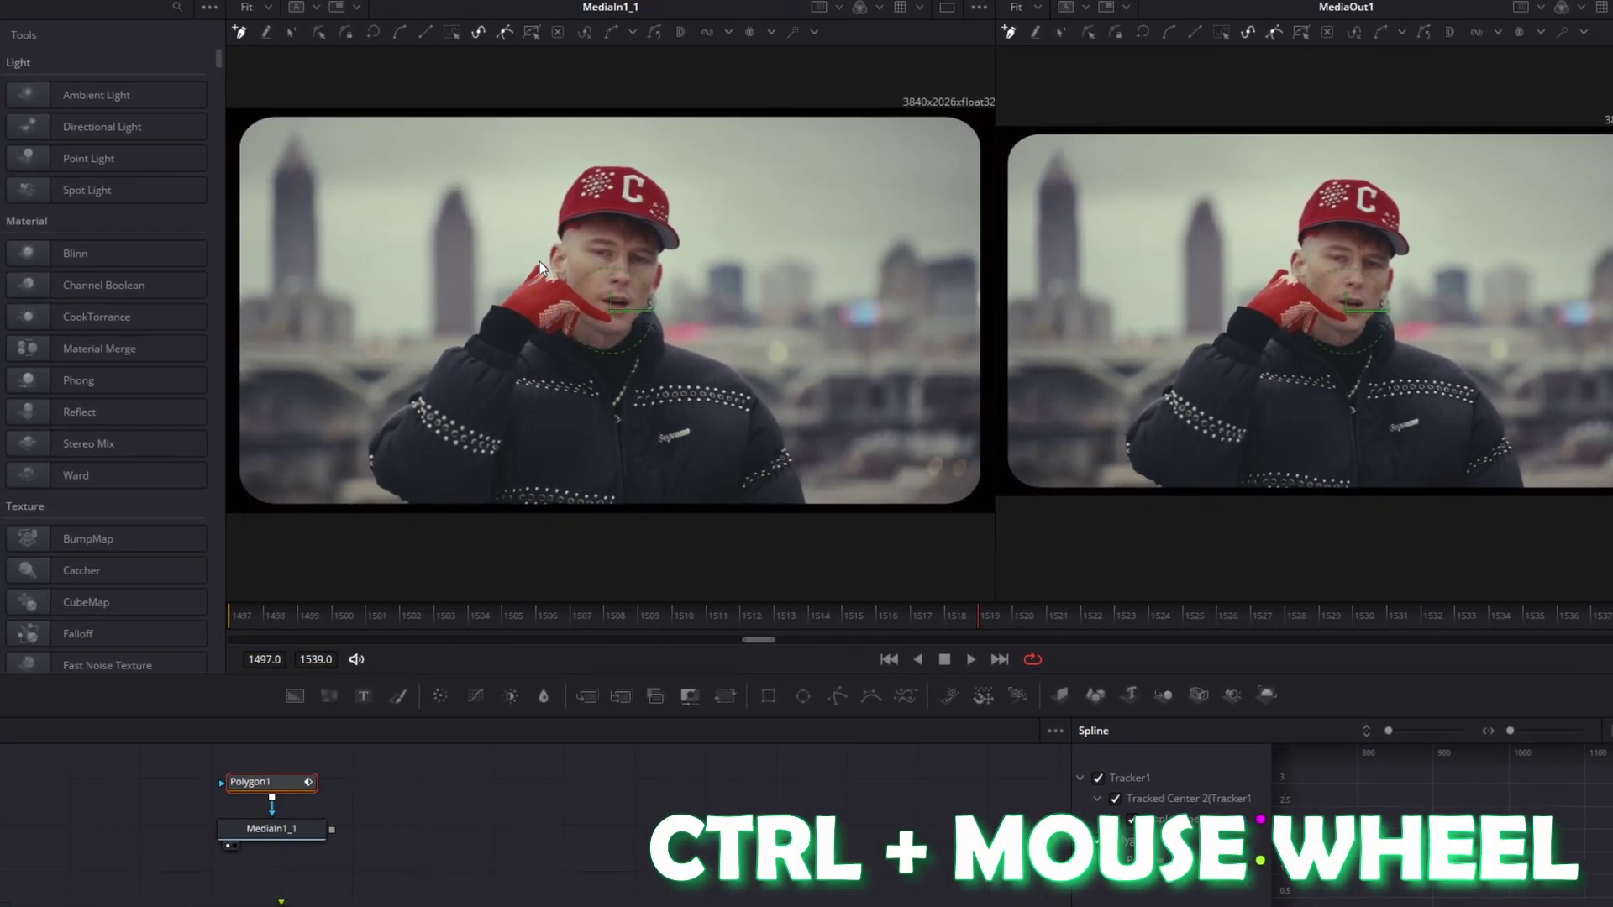
# Draw a closed polygon around the tracked eye's iris and set its soft edge to 0.001.
pyautogui.scroll(5, 601, 297)
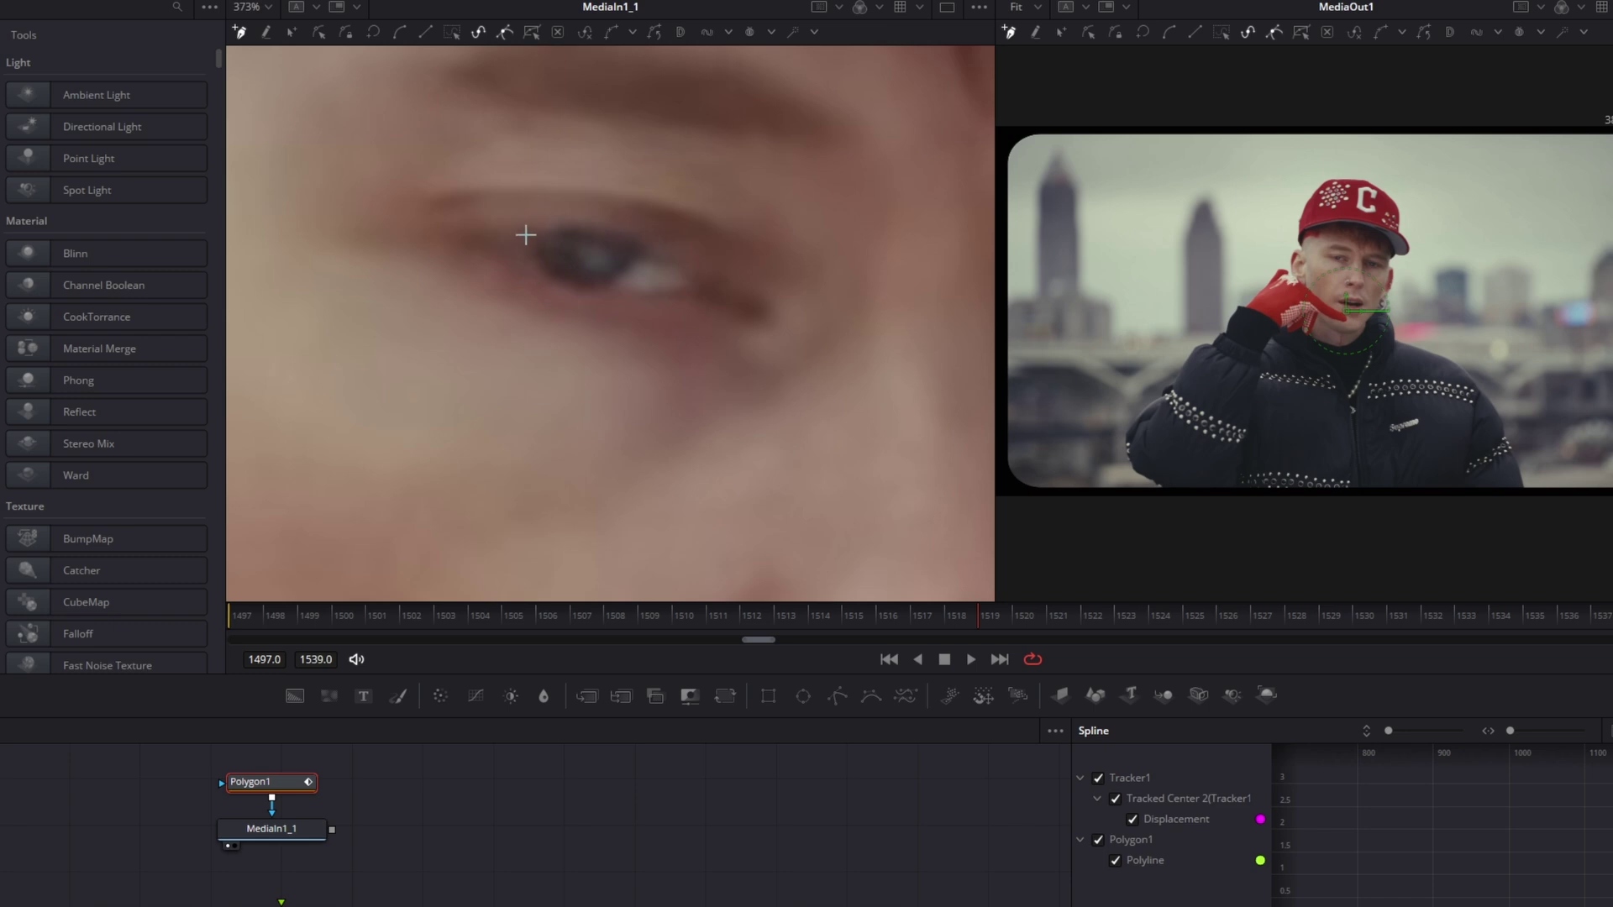
pyautogui.moveTo(574, 284)
pyautogui.mouseDown()
pyautogui.moveTo(584, 228)
pyautogui.moveTo(533, 230)
pyautogui.mouseUp()
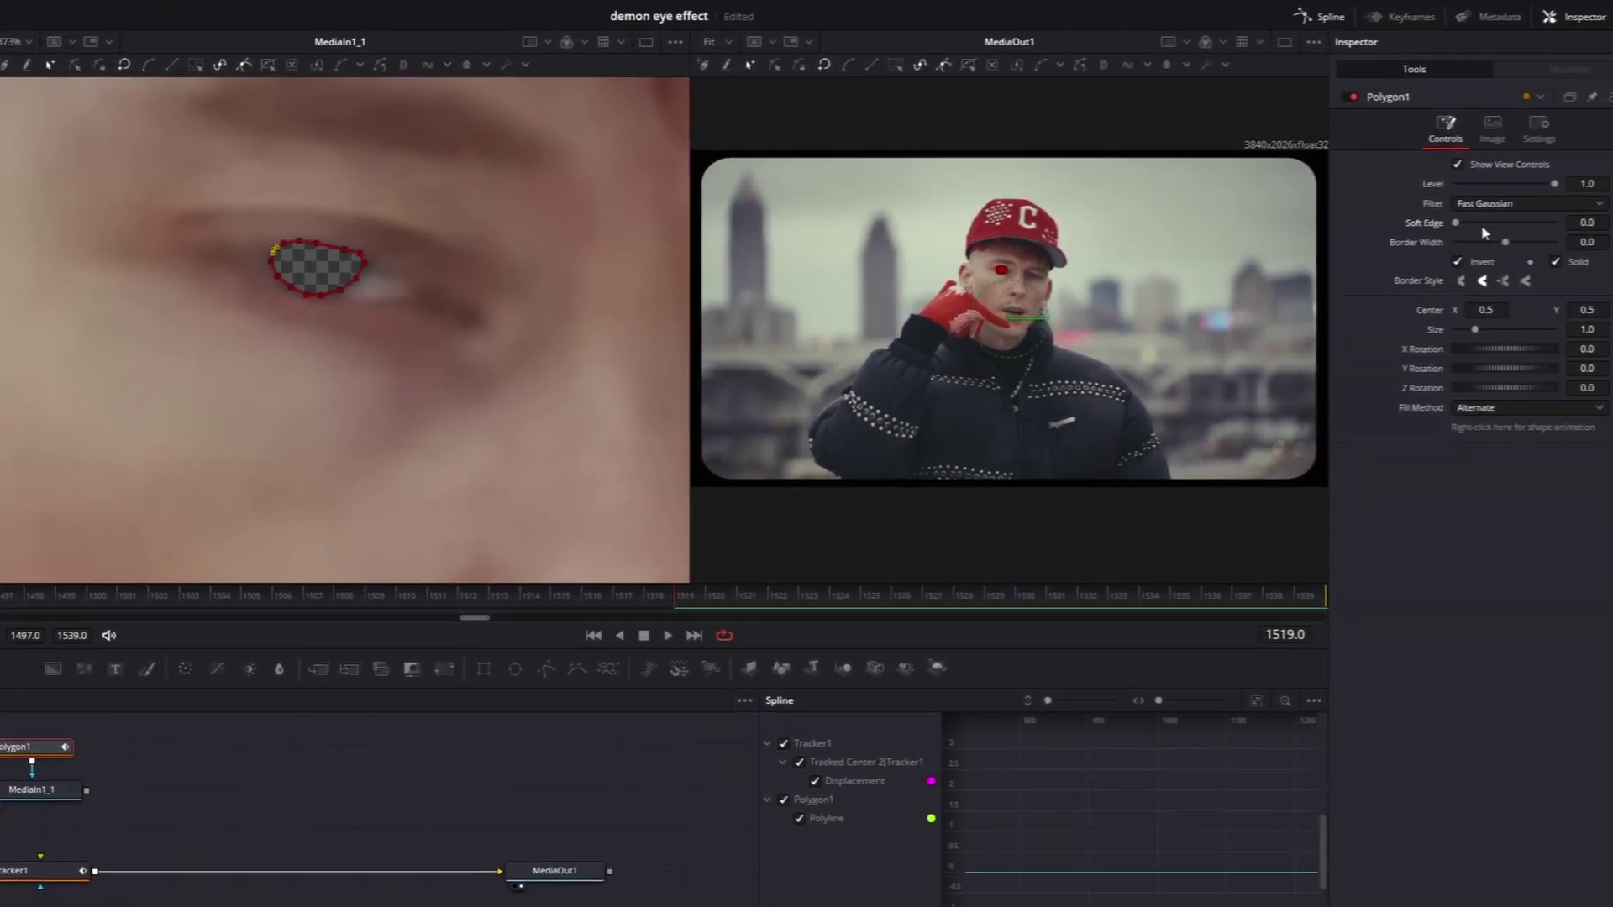
pyautogui.moveTo(1546, 225); pyautogui.dragTo(1552, 225)
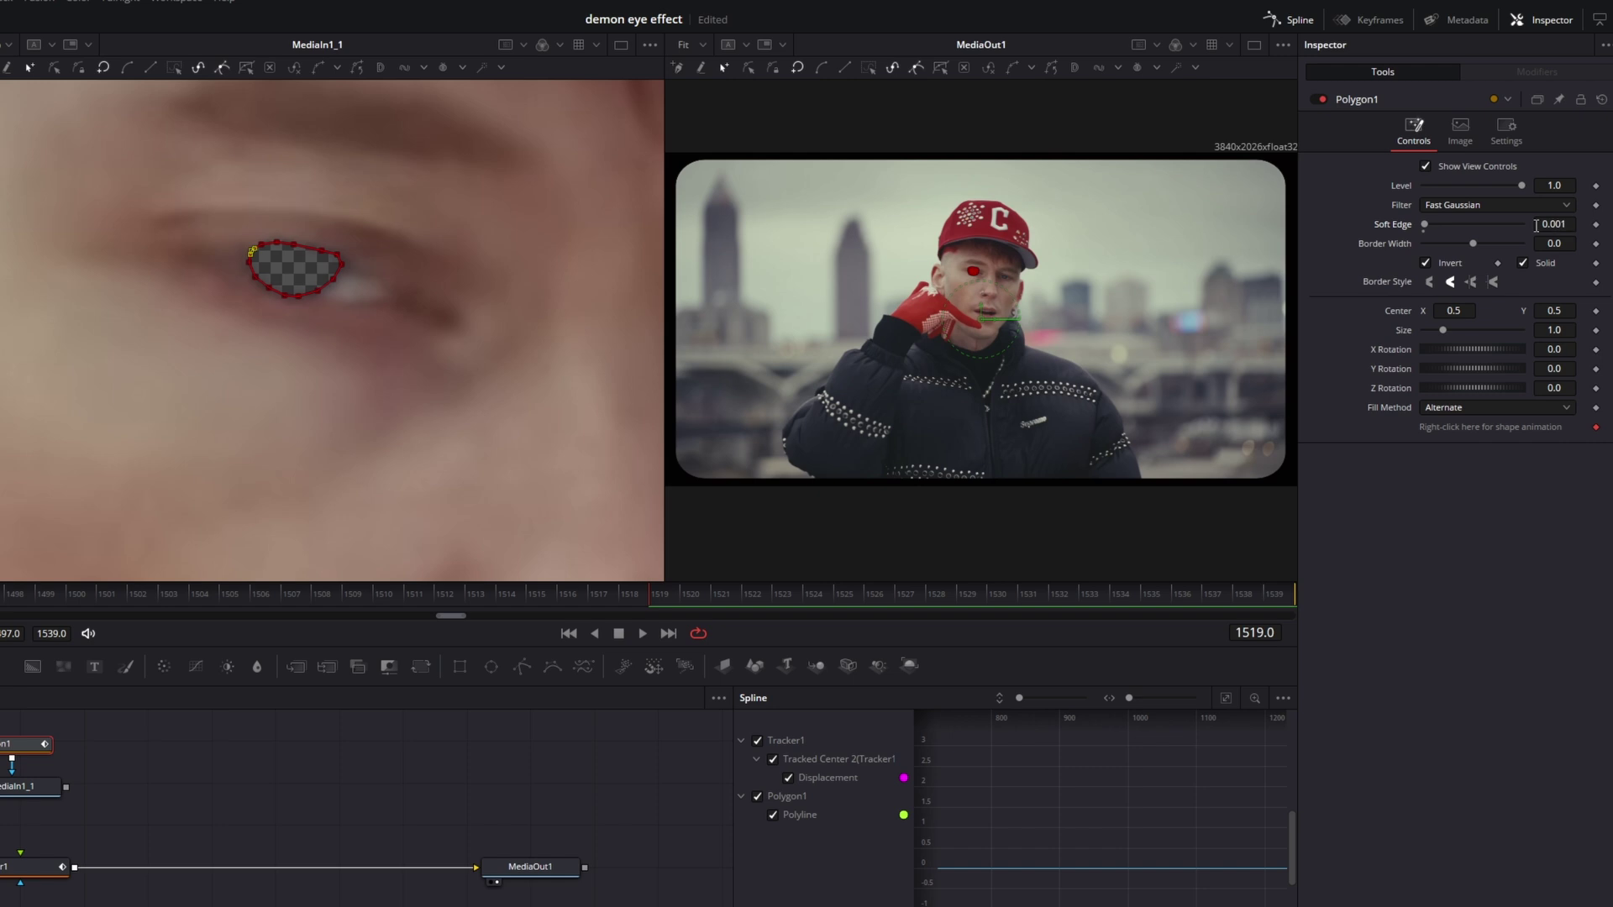
# Connect the polygon's Center to Tracker1's "Point 2: Offset position".
pyautogui.rightClick(1395, 311)
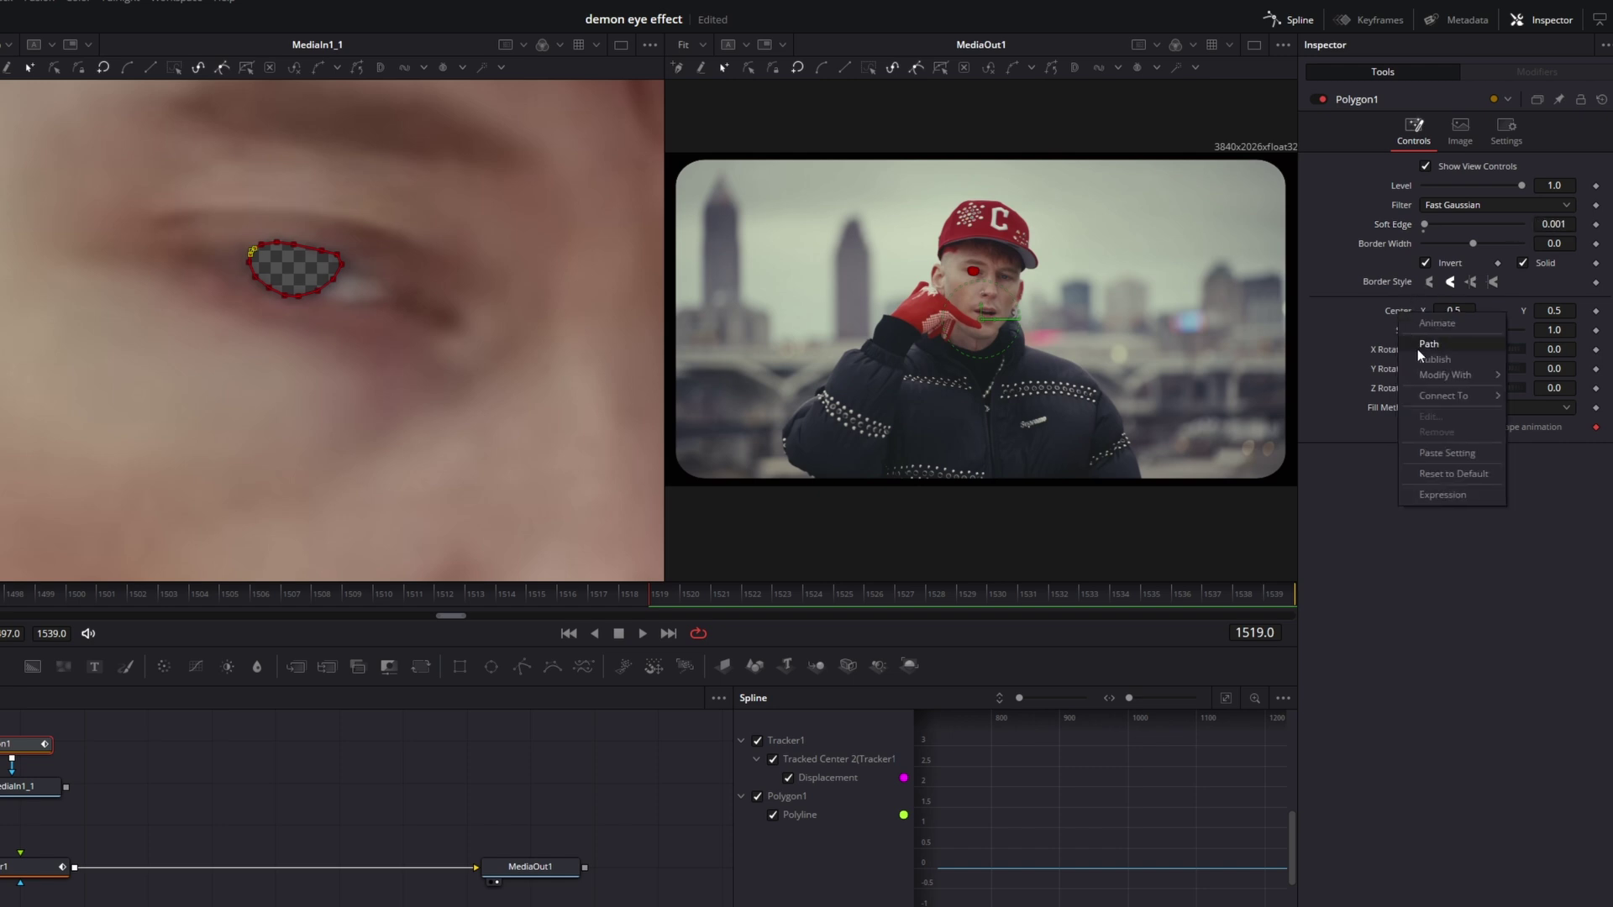
pyautogui.moveTo(1434, 394)
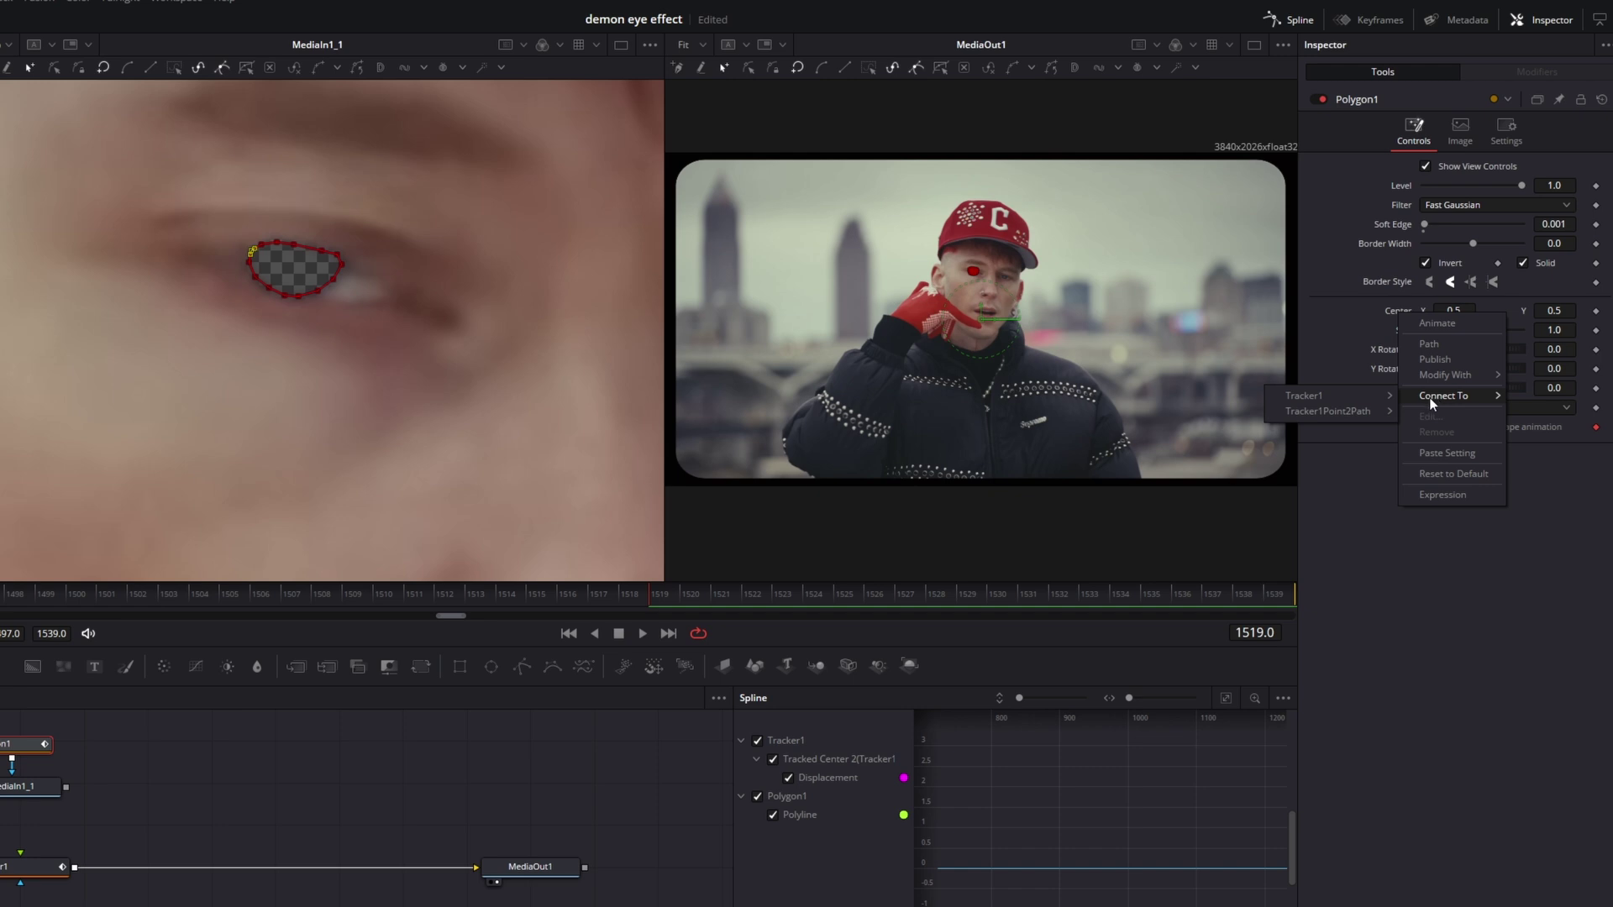
pyautogui.moveTo(1307, 394)
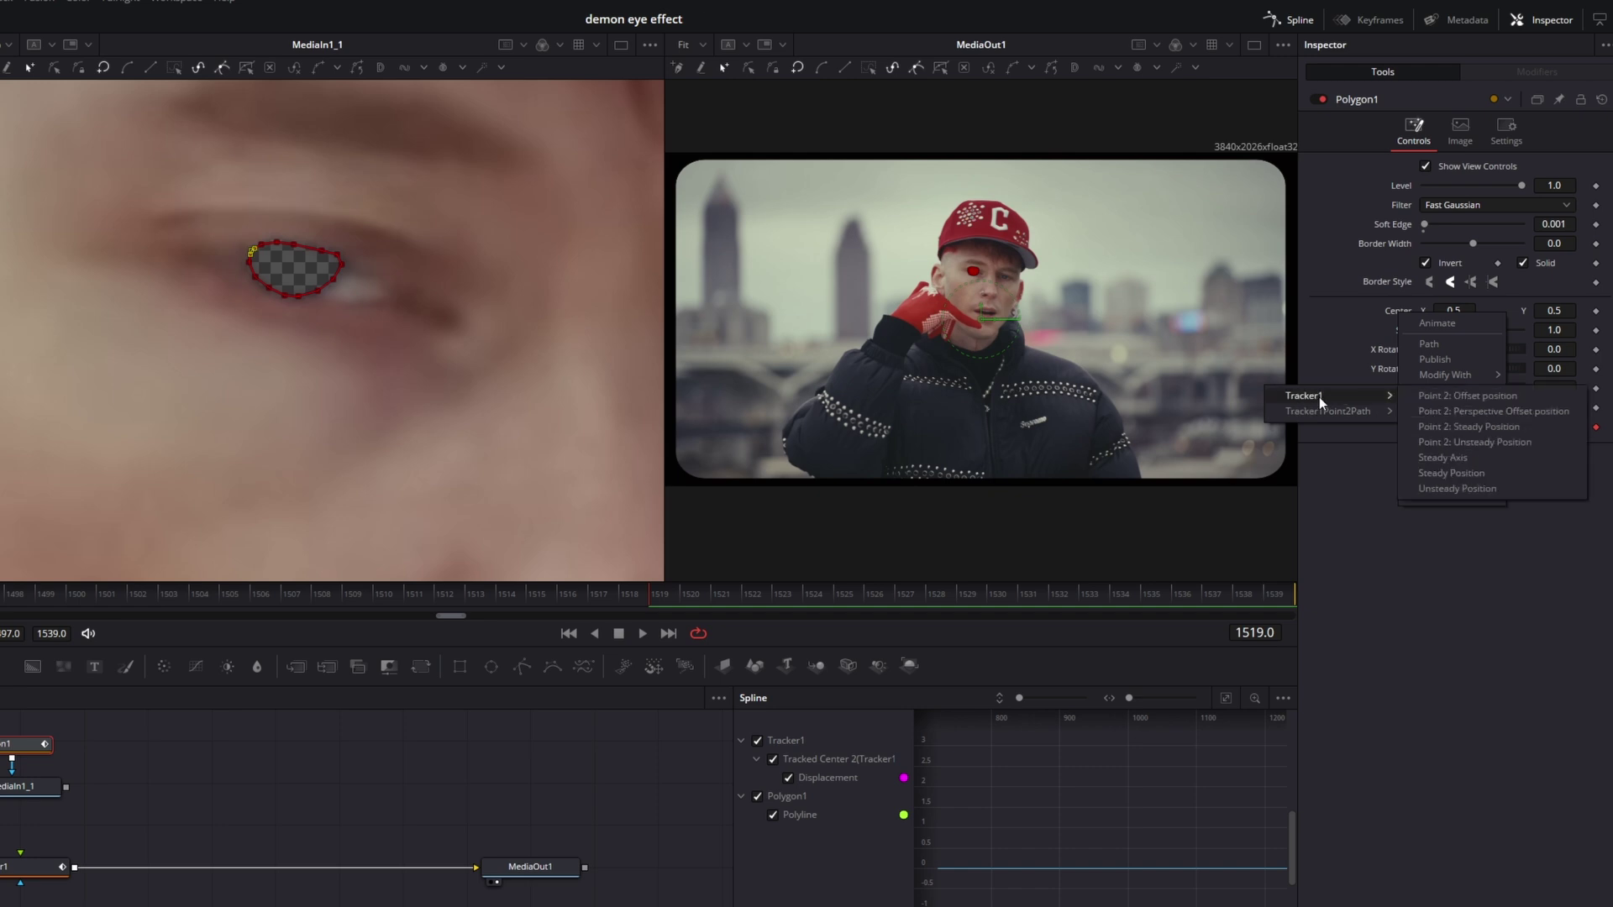
pyautogui.click(1484, 397)
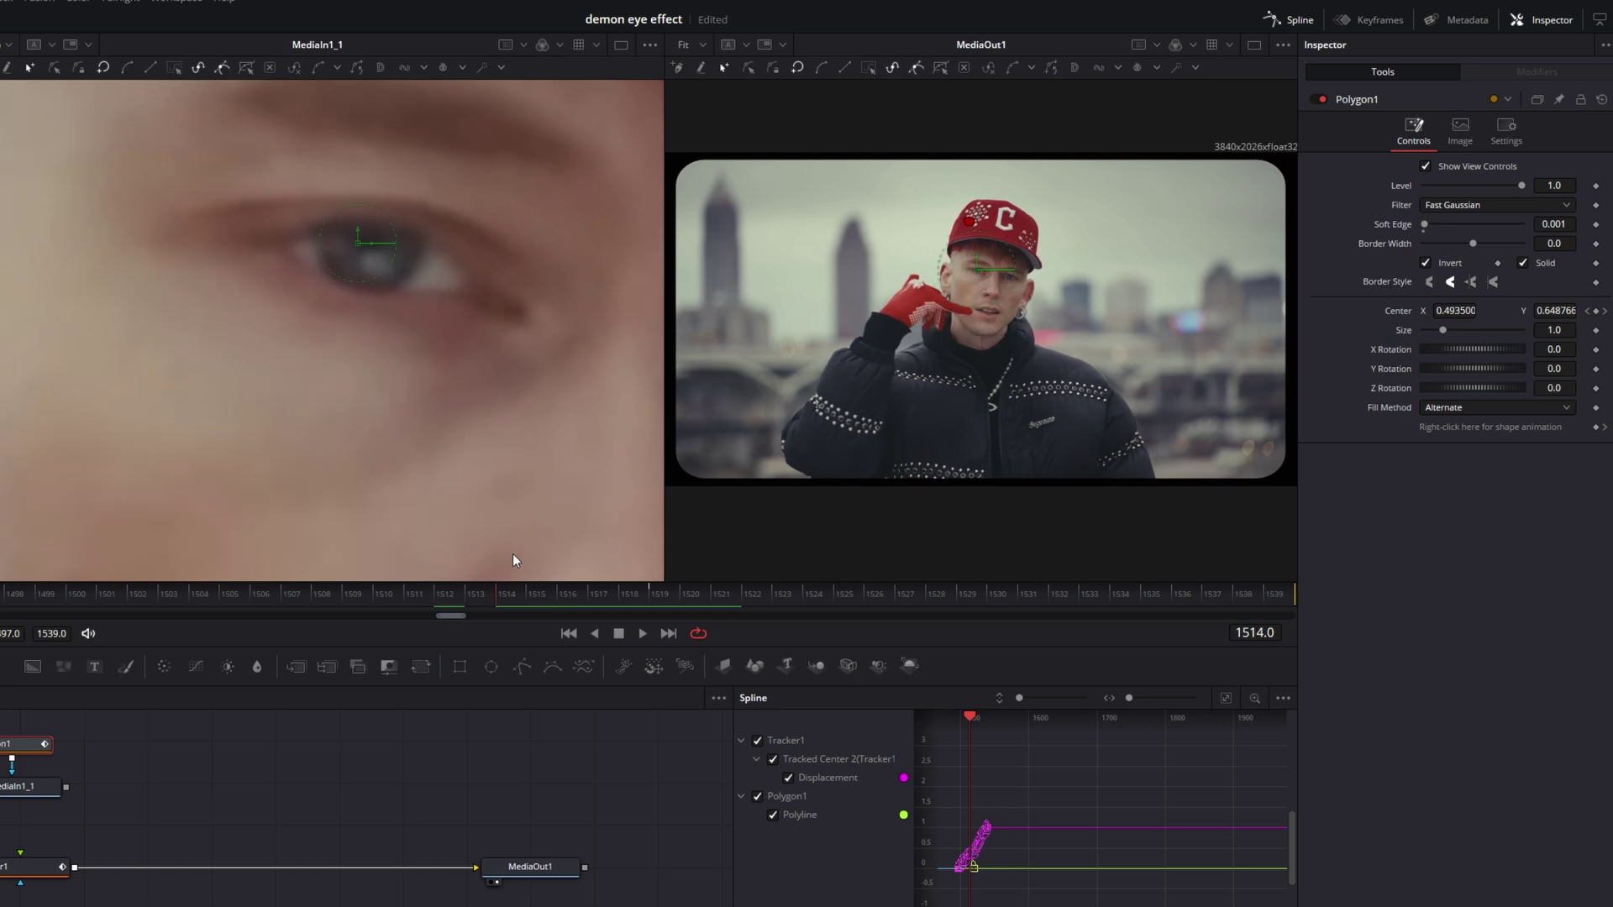
# At frame 1519, move all the polygon's points back over the iris and turn off the mask's Invert option.
pyautogui.moveTo(454, 594); pyautogui.dragTo(659, 595)
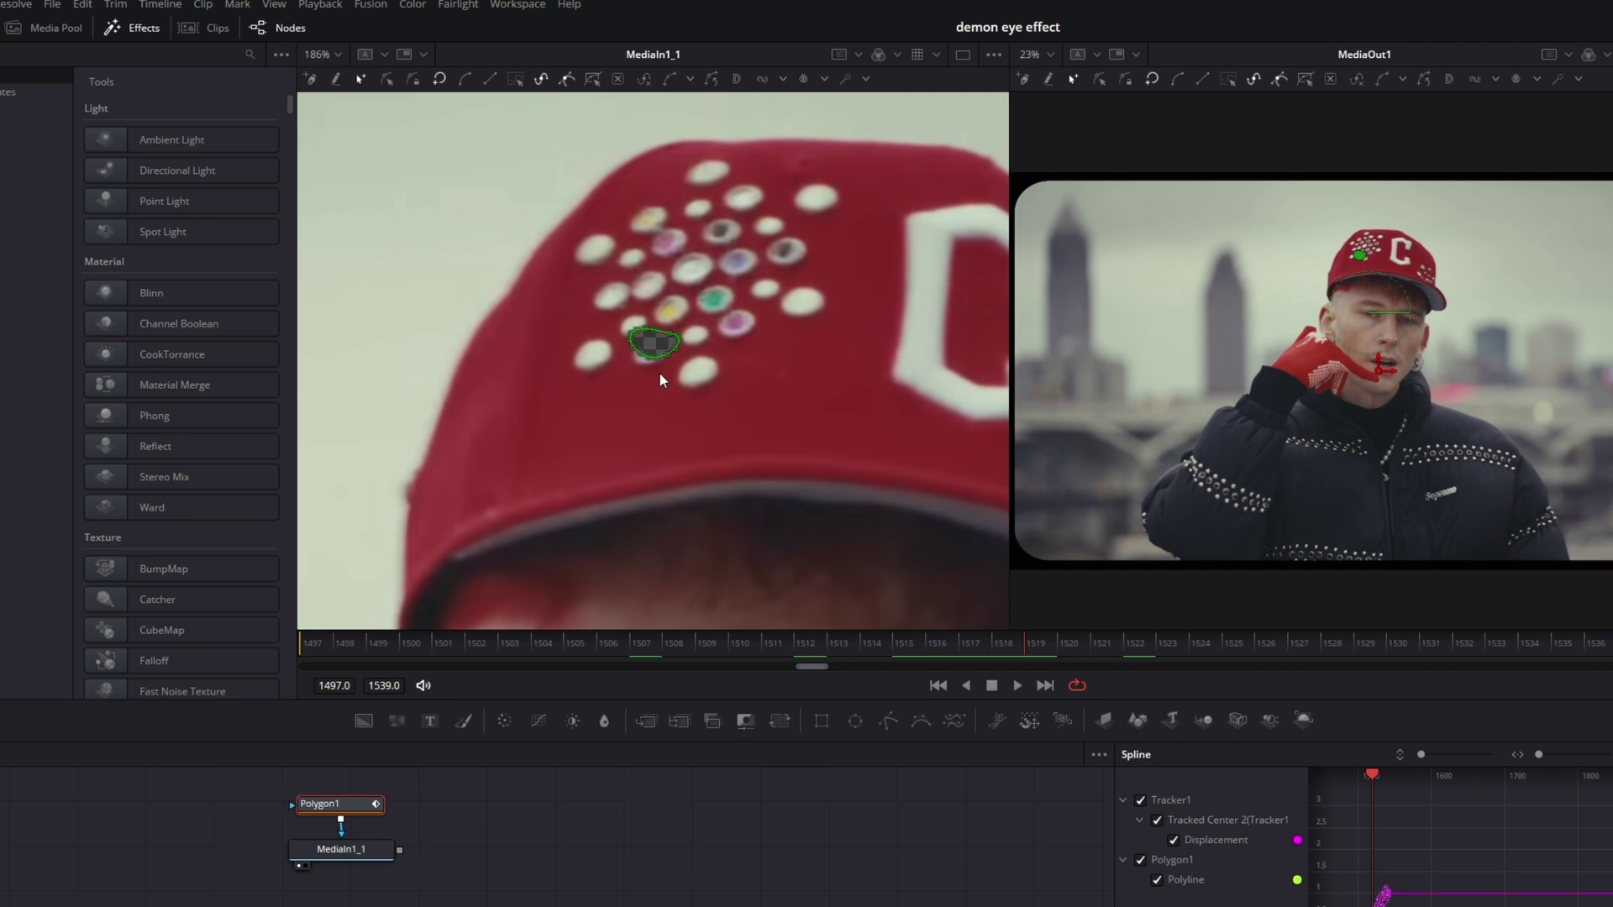
pyautogui.scroll(3, 659, 374)
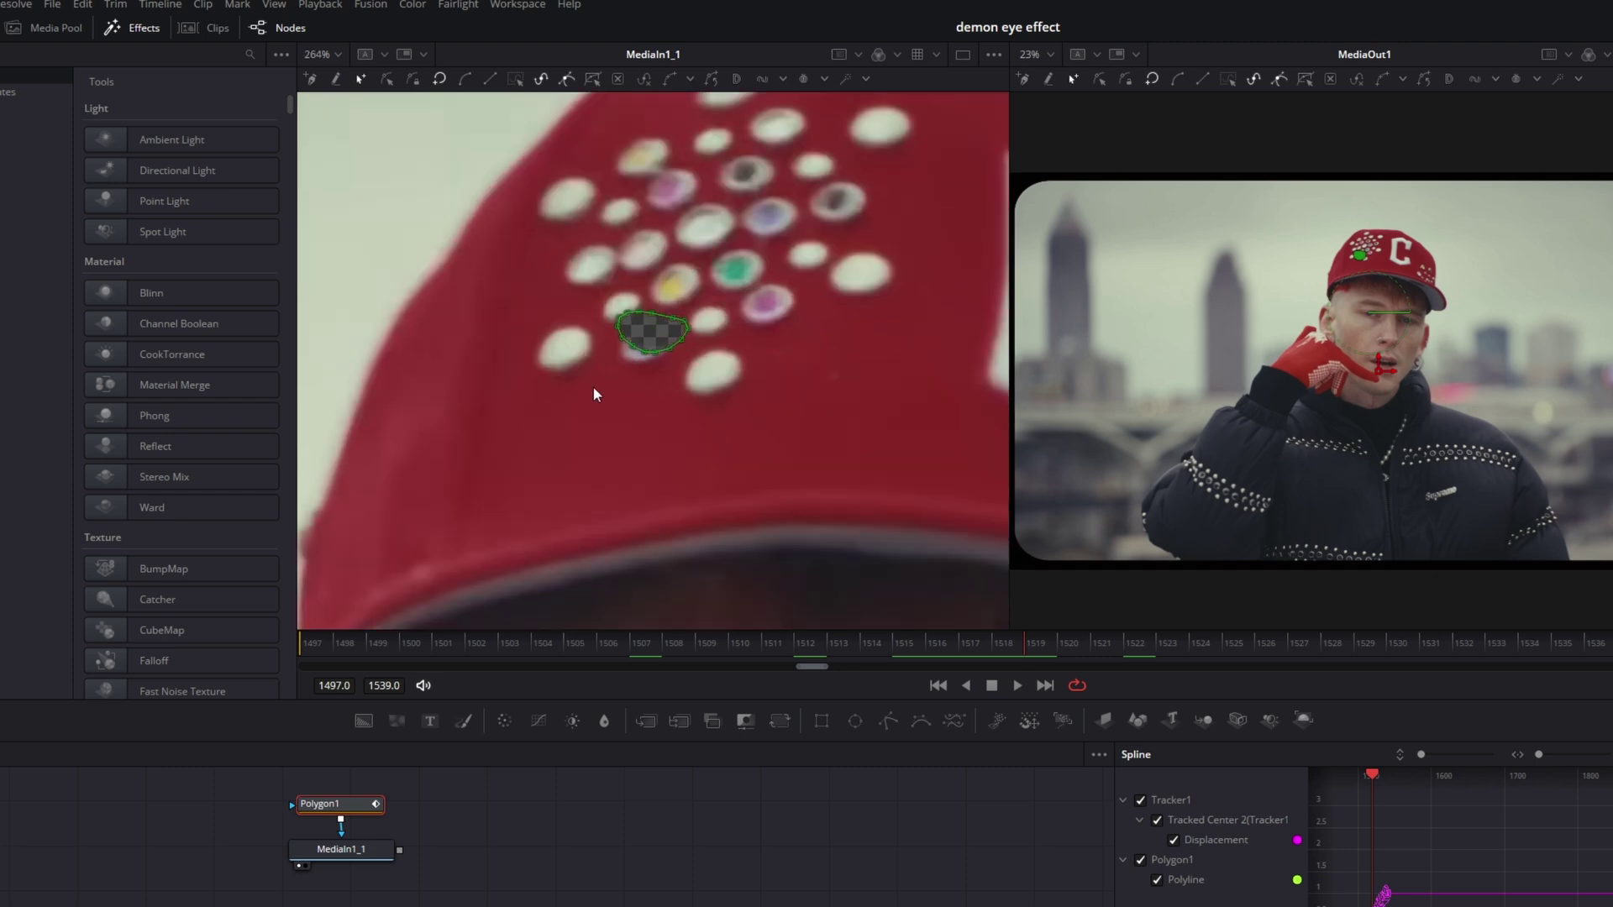
pyautogui.moveTo(587, 389); pyautogui.dragTo(764, 243)
pyautogui.moveTo(682, 336); pyautogui.dragTo(807, 542)
pyautogui.moveTo(806, 542); pyautogui.dragTo(813, 248)
pyautogui.moveTo(814, 248); pyautogui.dragTo(788, 494)
pyautogui.scroll(3, 746, 379)
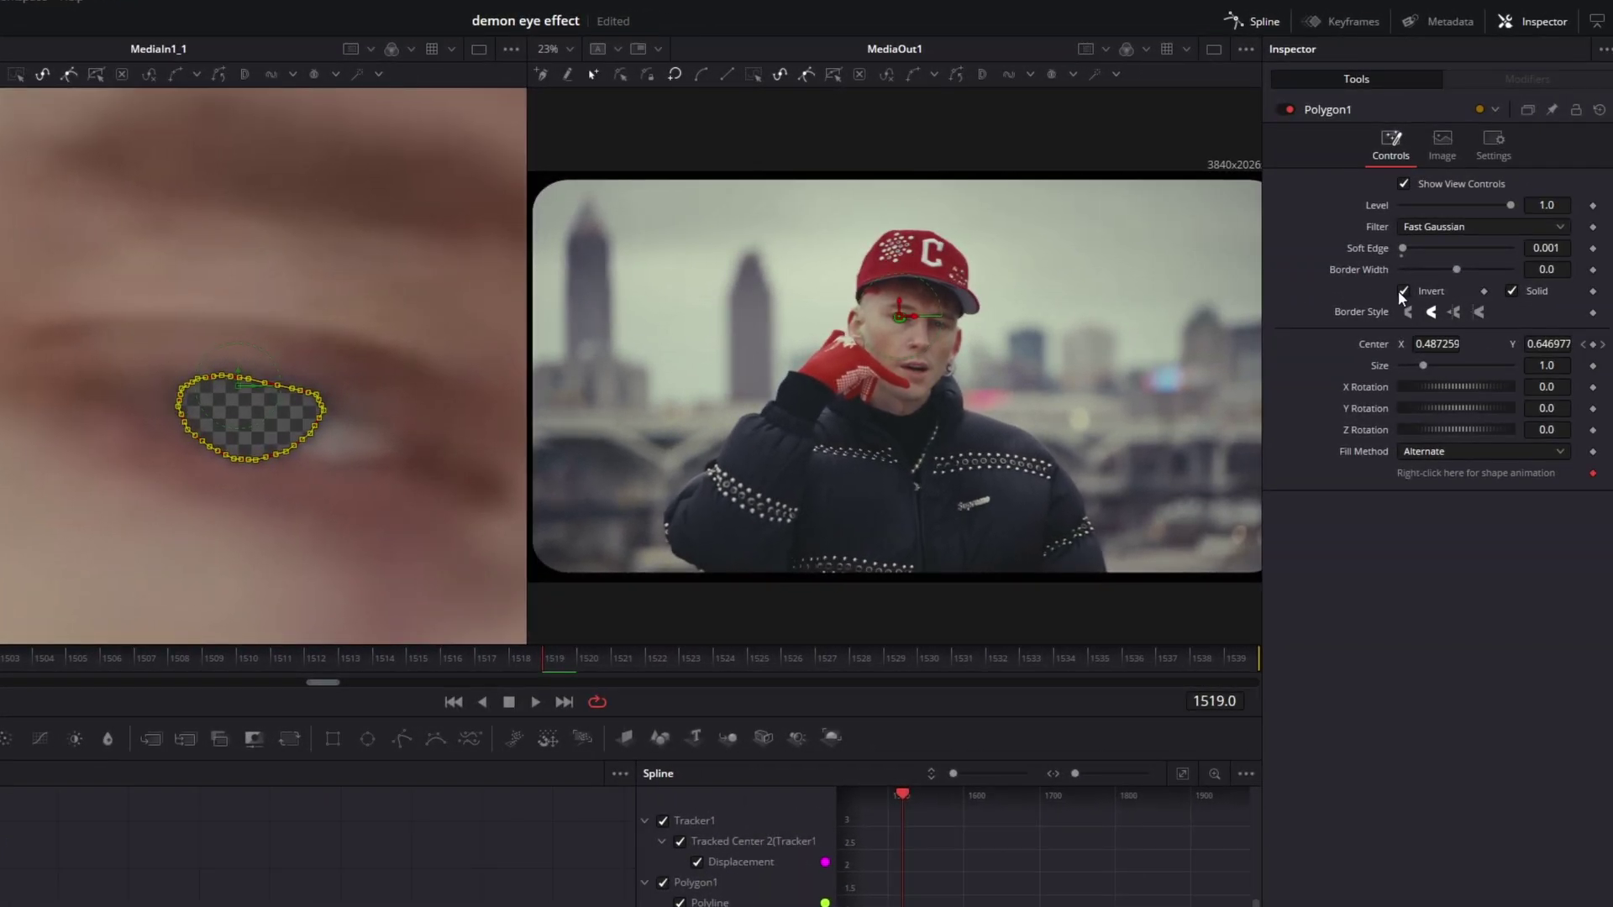
pyautogui.click(1403, 291)
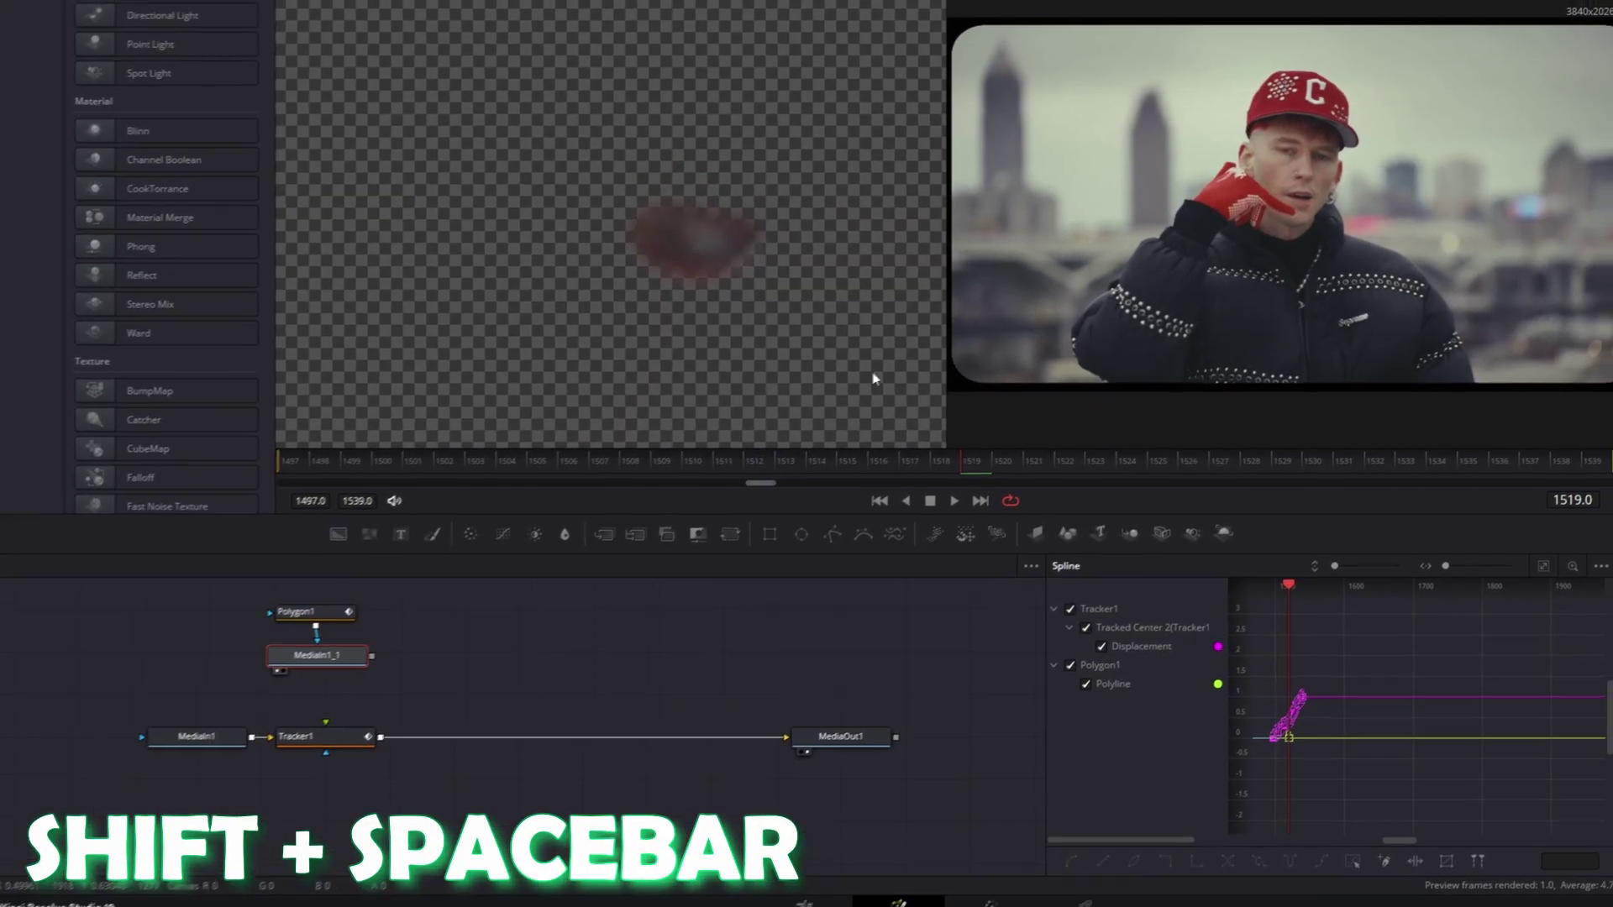
# Add a Color Corrector node after MediaIn1_1 and merge its output over Tracker1.
pyautogui.hotkey('shift', 'space')
pyautogui.write('color')
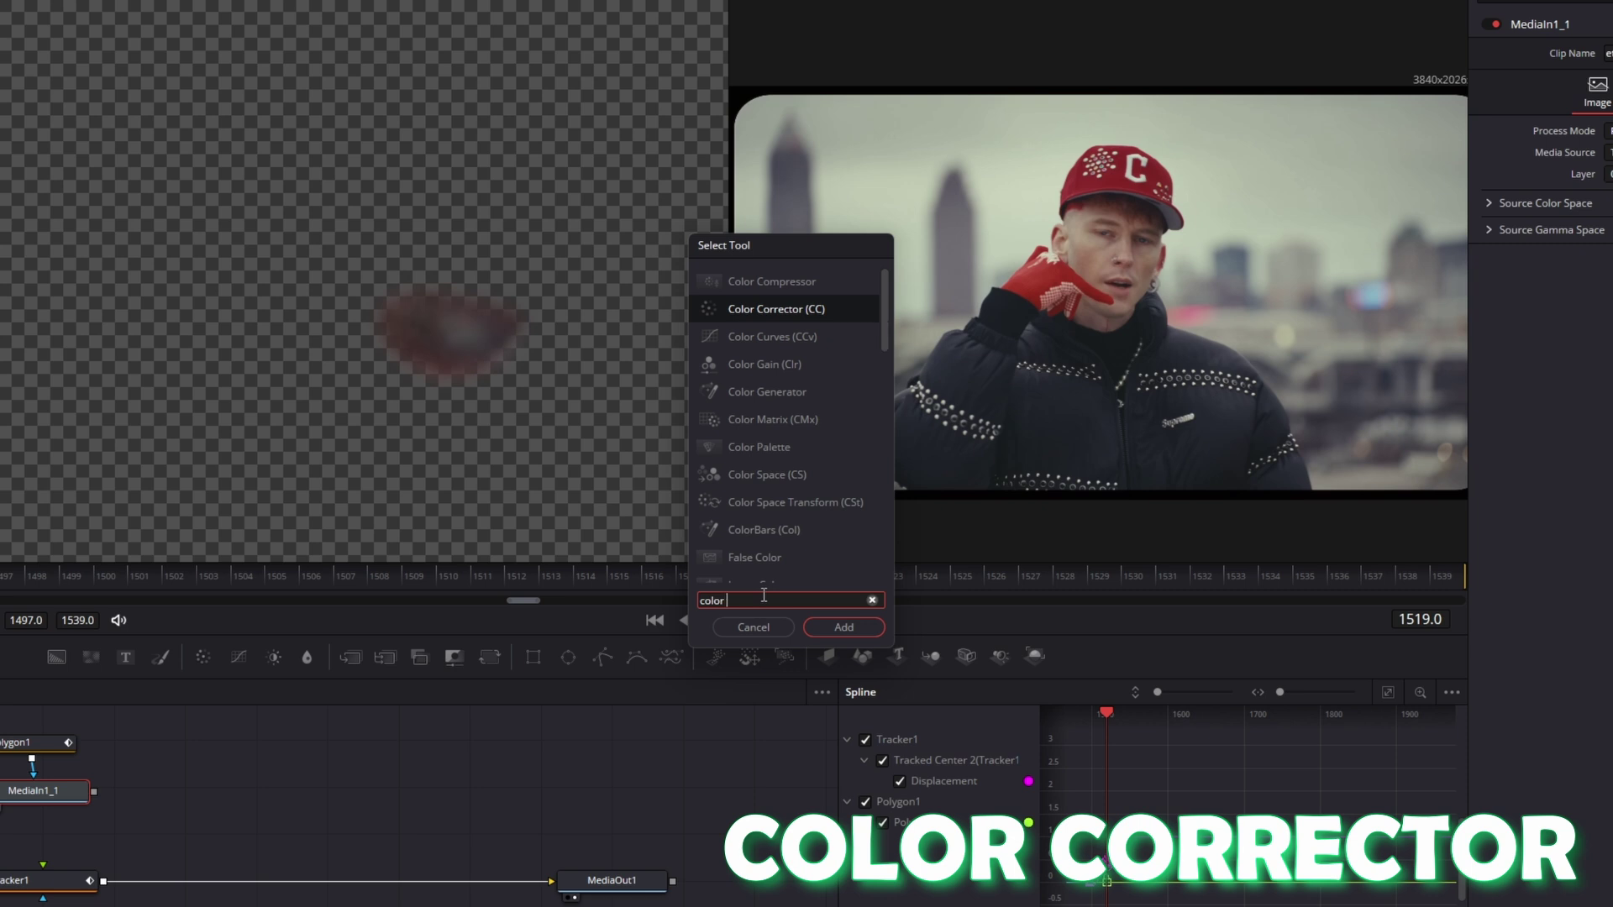
pyautogui.write(' corrector')
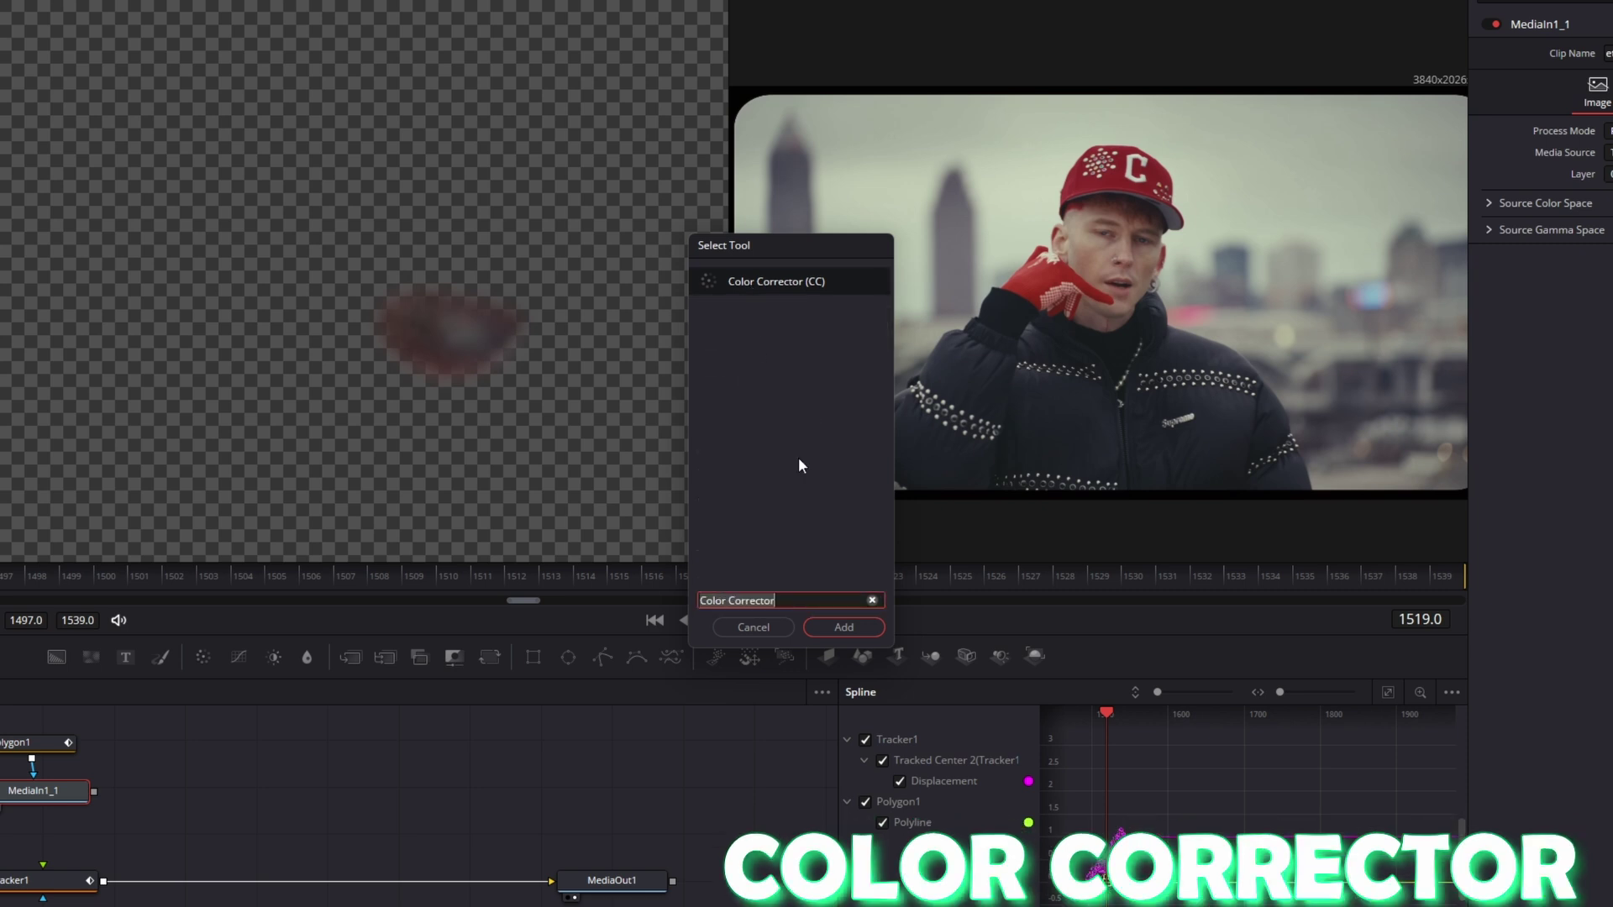
pyautogui.click(844, 628)
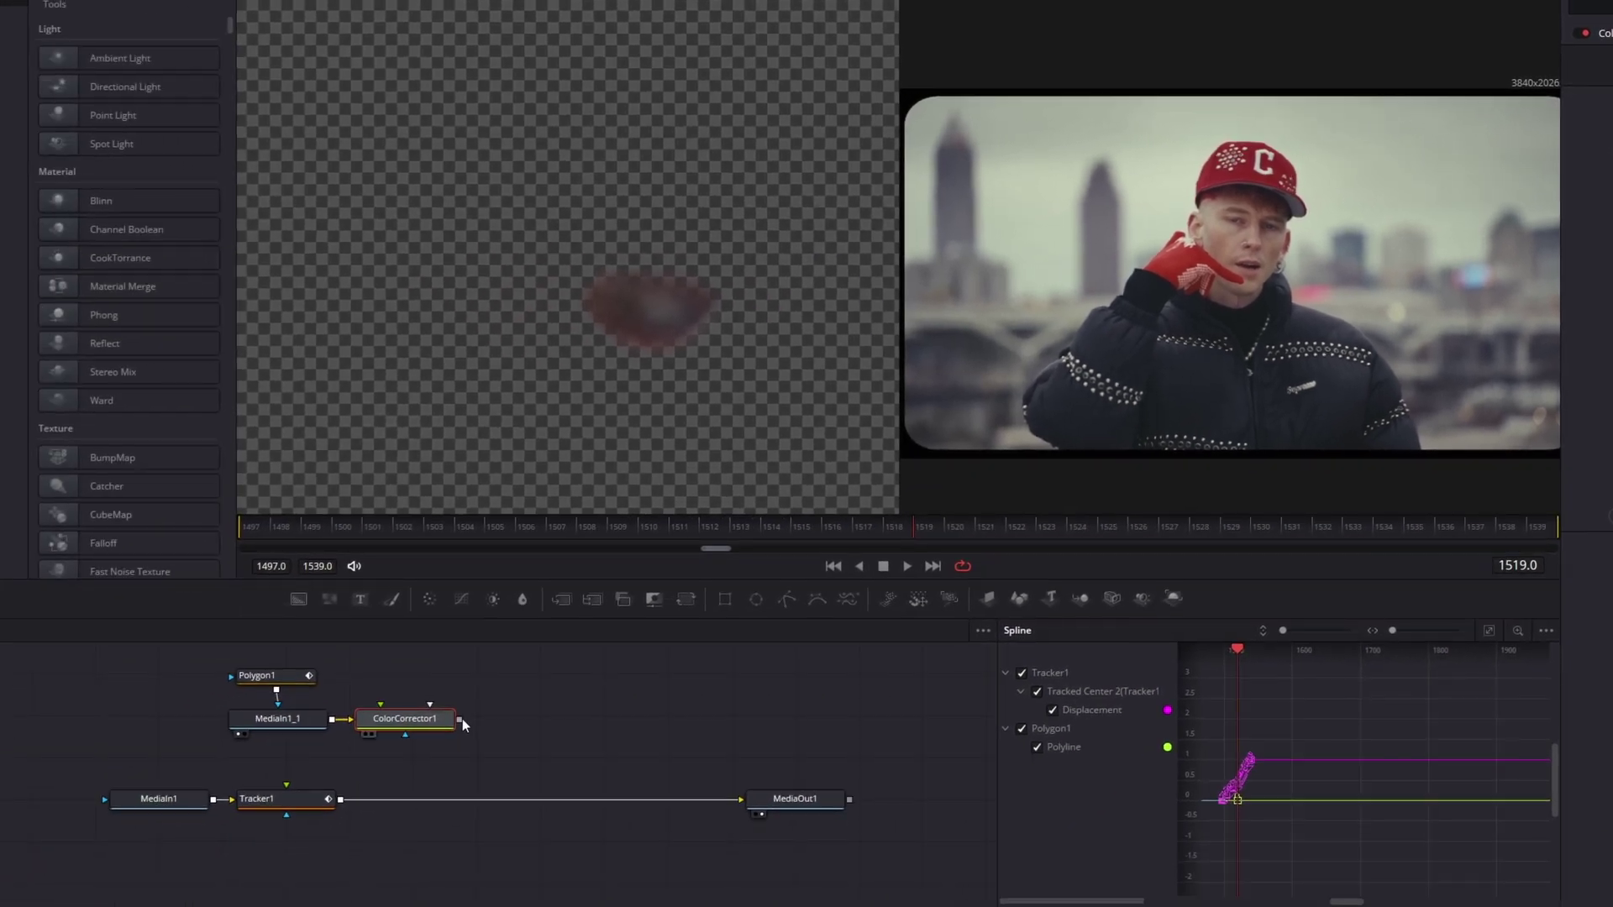
pyautogui.moveTo(310, 769); pyautogui.dragTo(263, 831)
pyautogui.moveTo(353, 809); pyautogui.dragTo(338, 803)
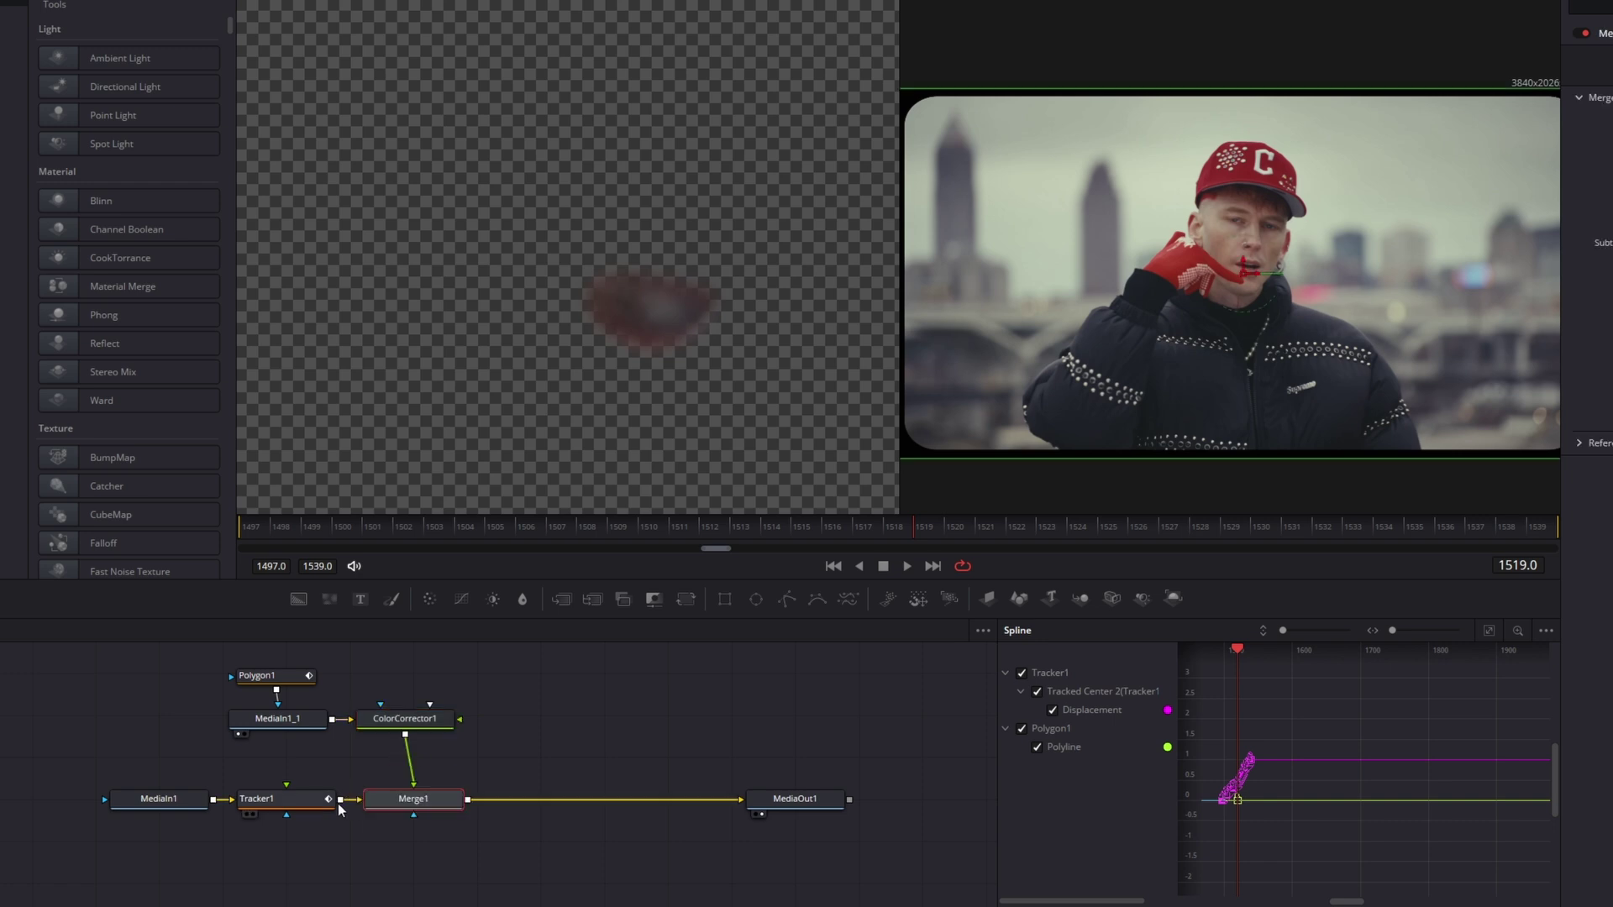
# Tint the masked iris bright green in ColorCorrector1 and raise its saturation to 1.21.
pyautogui.click(418, 723)
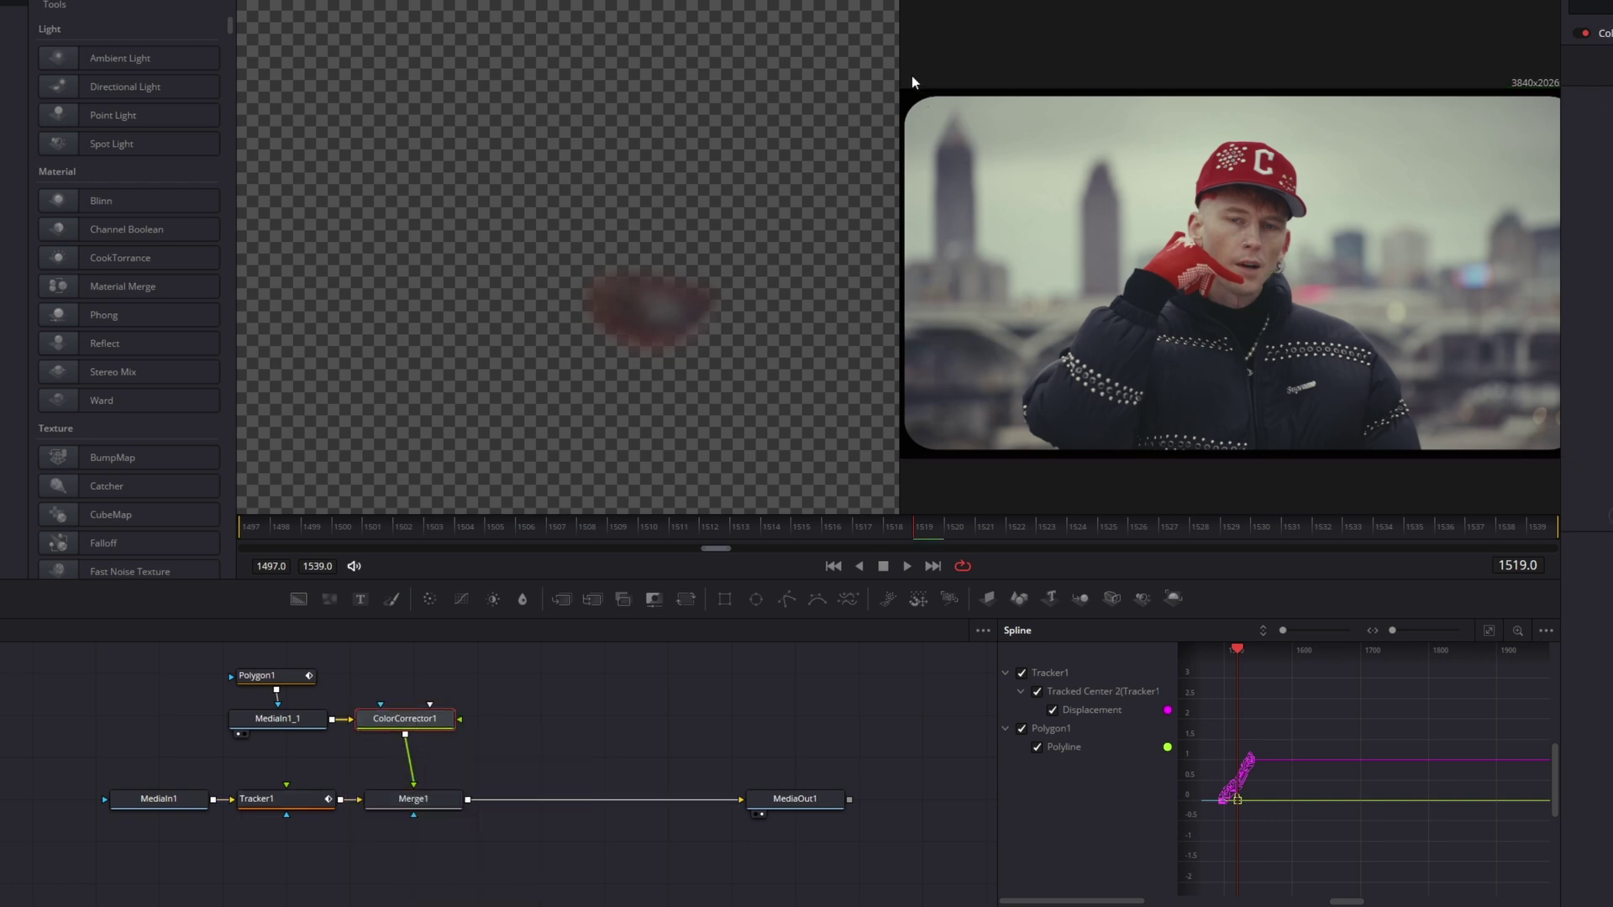
pyautogui.moveTo(910, 76); pyautogui.dragTo(508, 96)
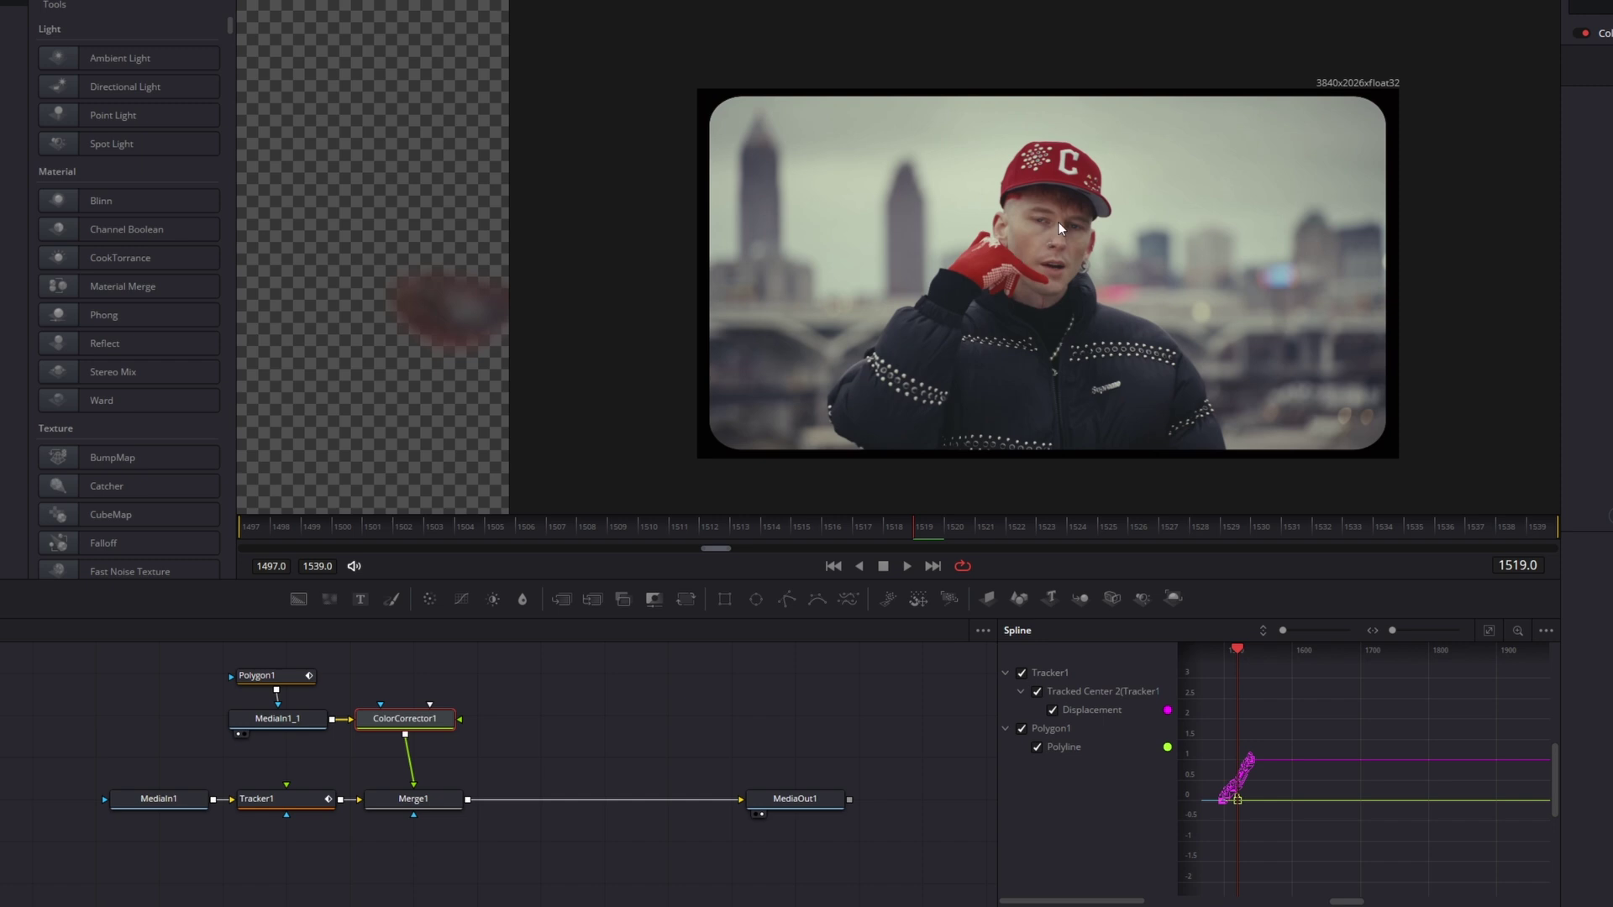
pyautogui.scroll(5, 1057, 221)
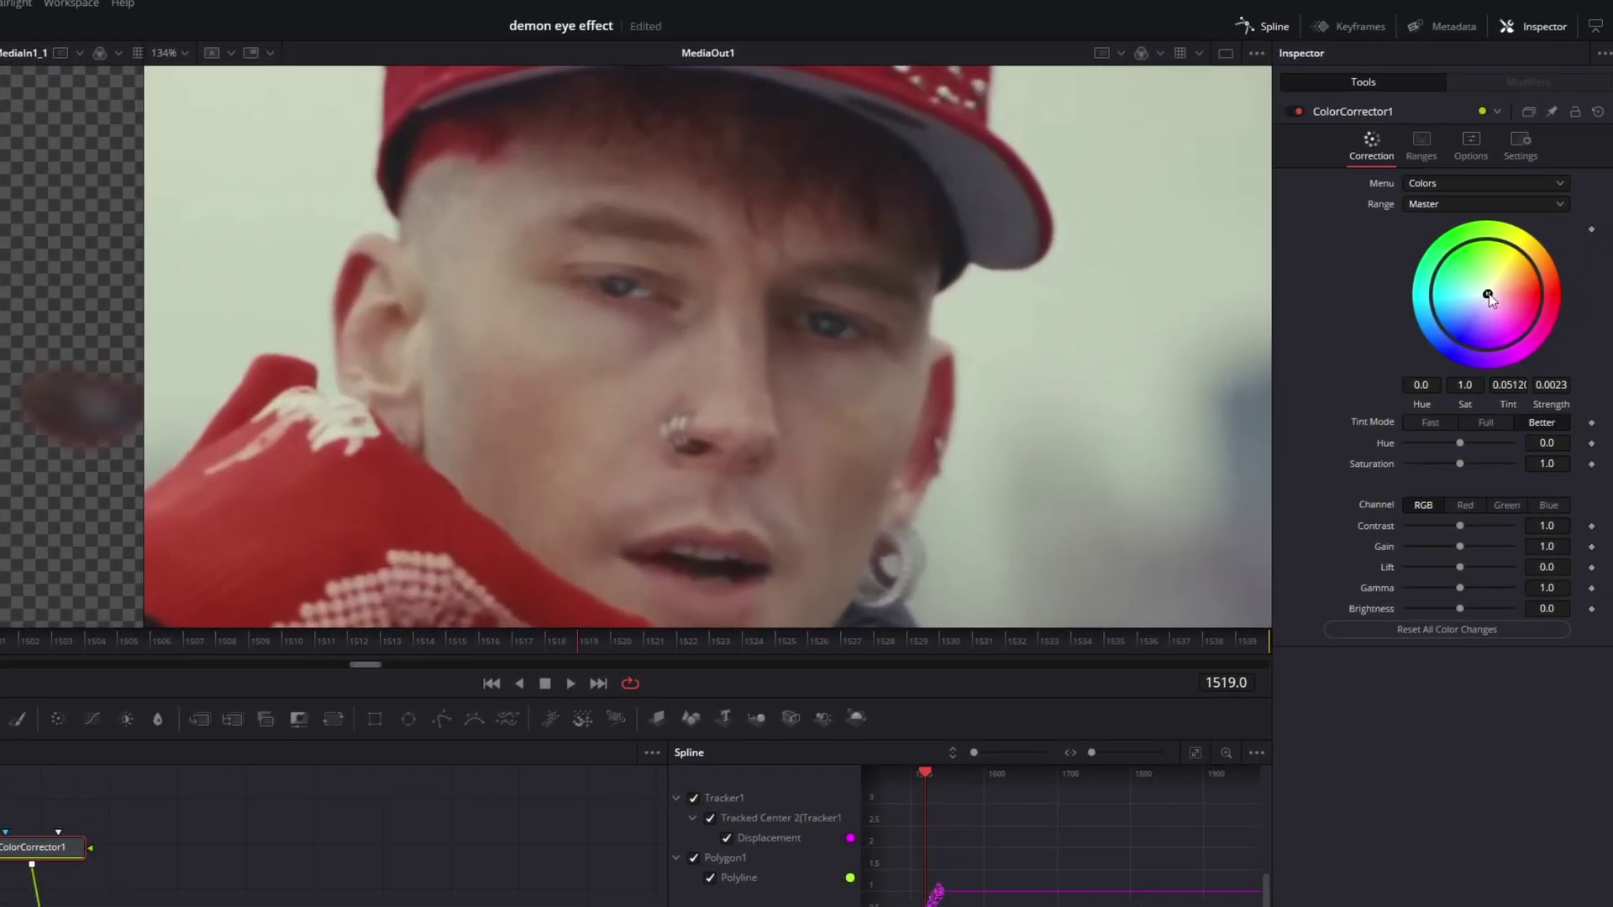
pyautogui.moveTo(1489, 296); pyautogui.dragTo(1476, 253)
pyautogui.moveTo(1459, 464); pyautogui.dragTo(1471, 464)
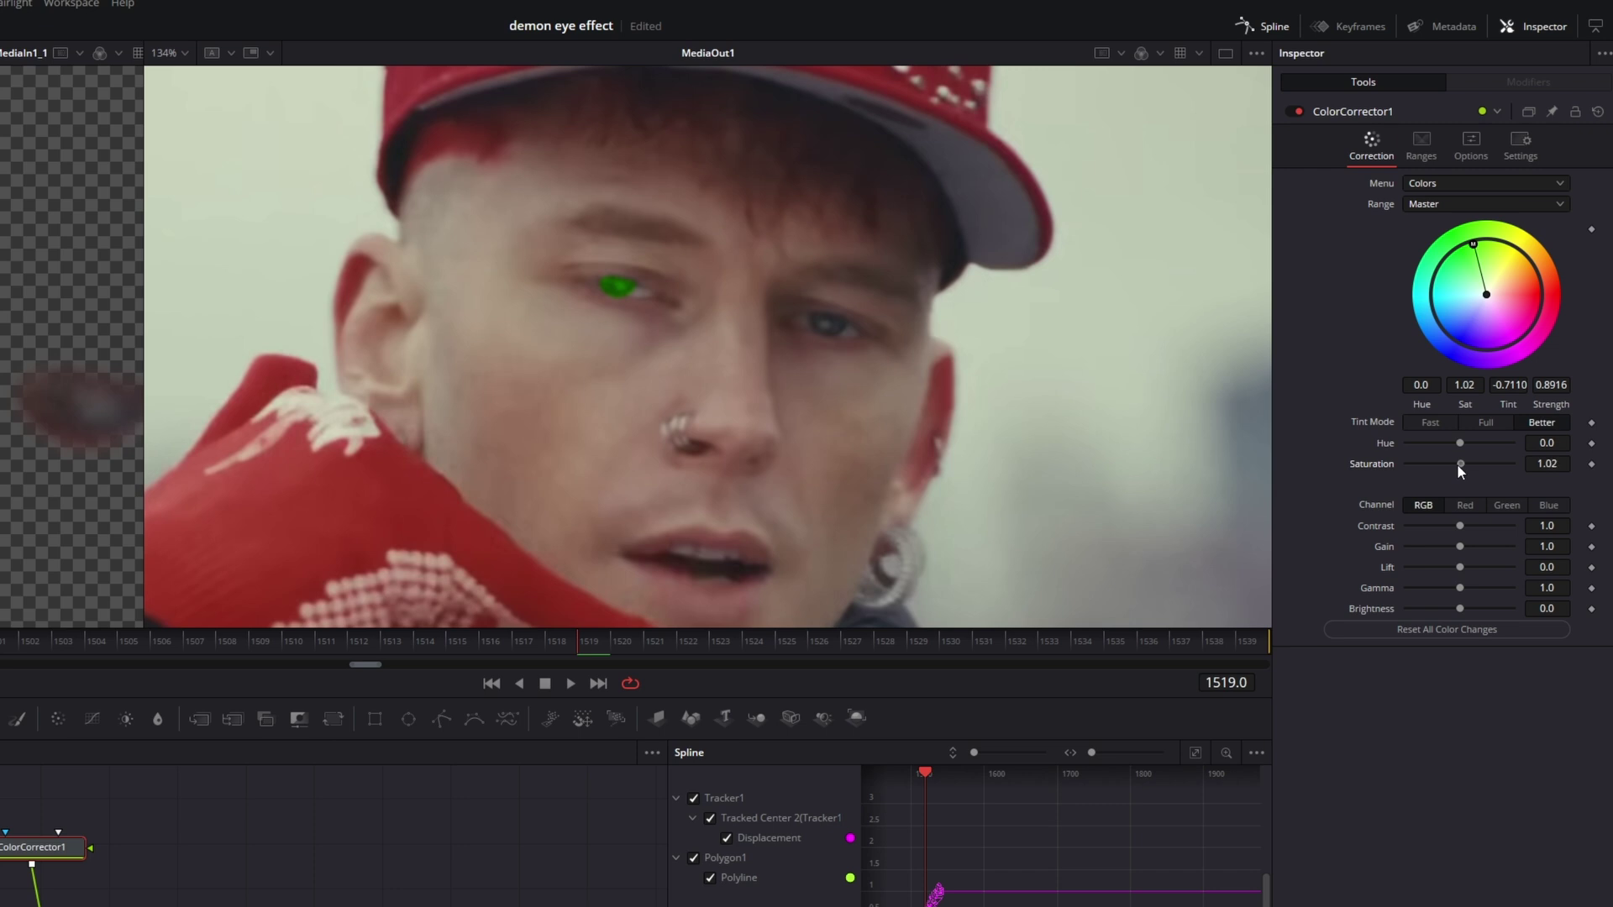
# Keyframe Polygon1's shape through the clip from frame 1497 so the green mask follows the iris.
pyautogui.moveTo(579, 638); pyautogui.dragTo(124, 608)
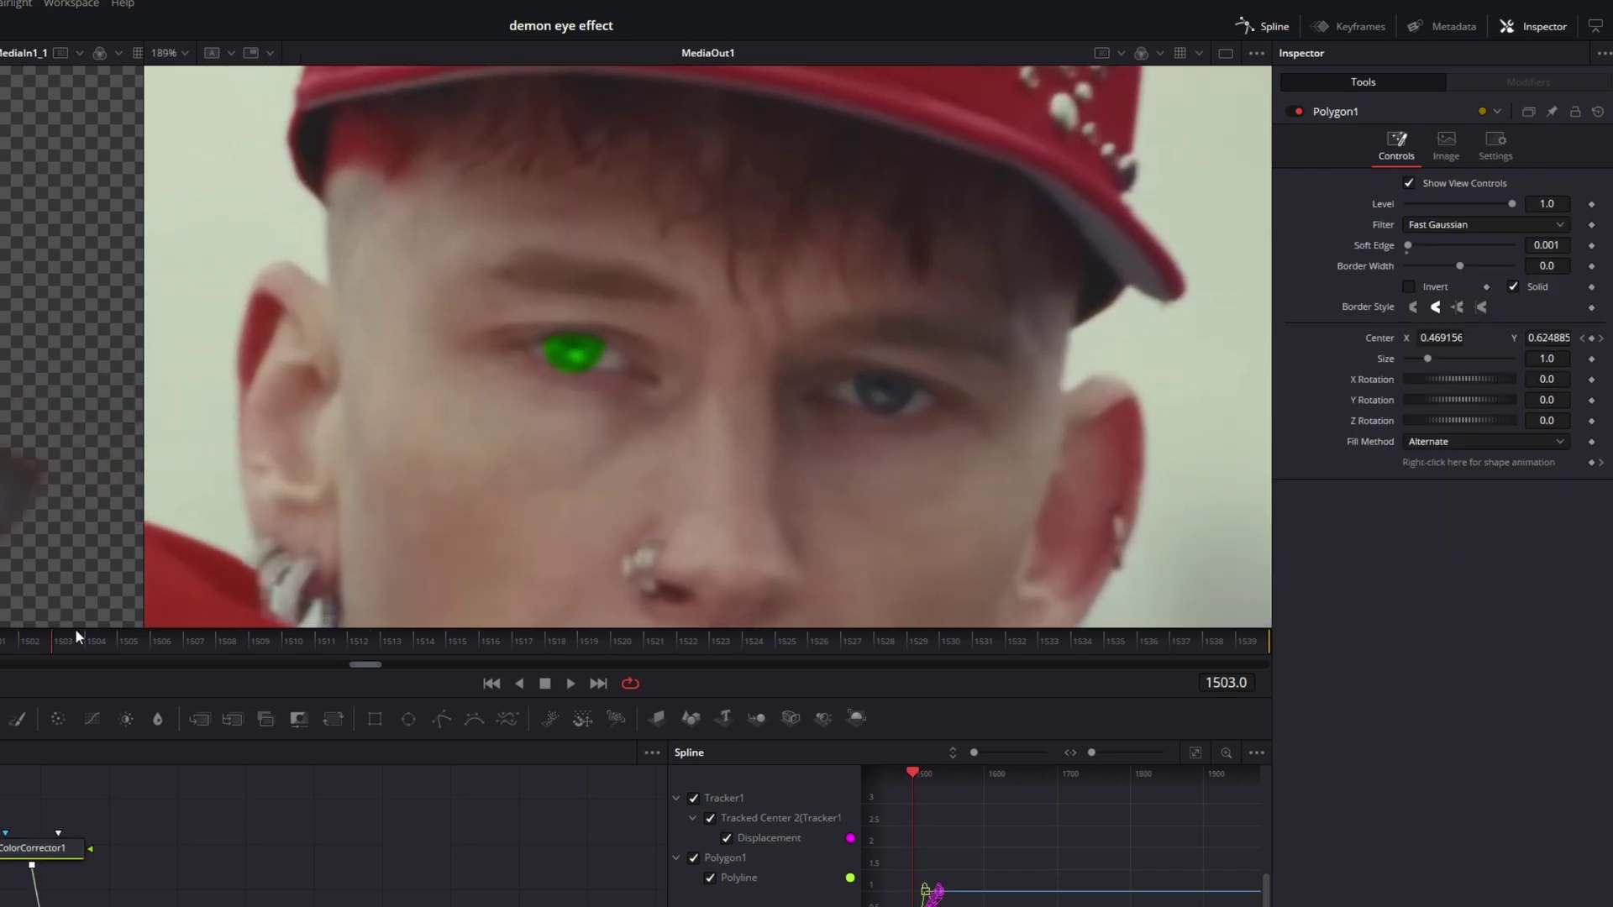
pyautogui.moveTo(76, 636)
pyautogui.mouseDown()
pyautogui.moveTo(649, 627)
pyautogui.moveTo(130, 626)
pyautogui.moveTo(36, 672)
pyautogui.moveTo(98, 636)
pyautogui.mouseUp()
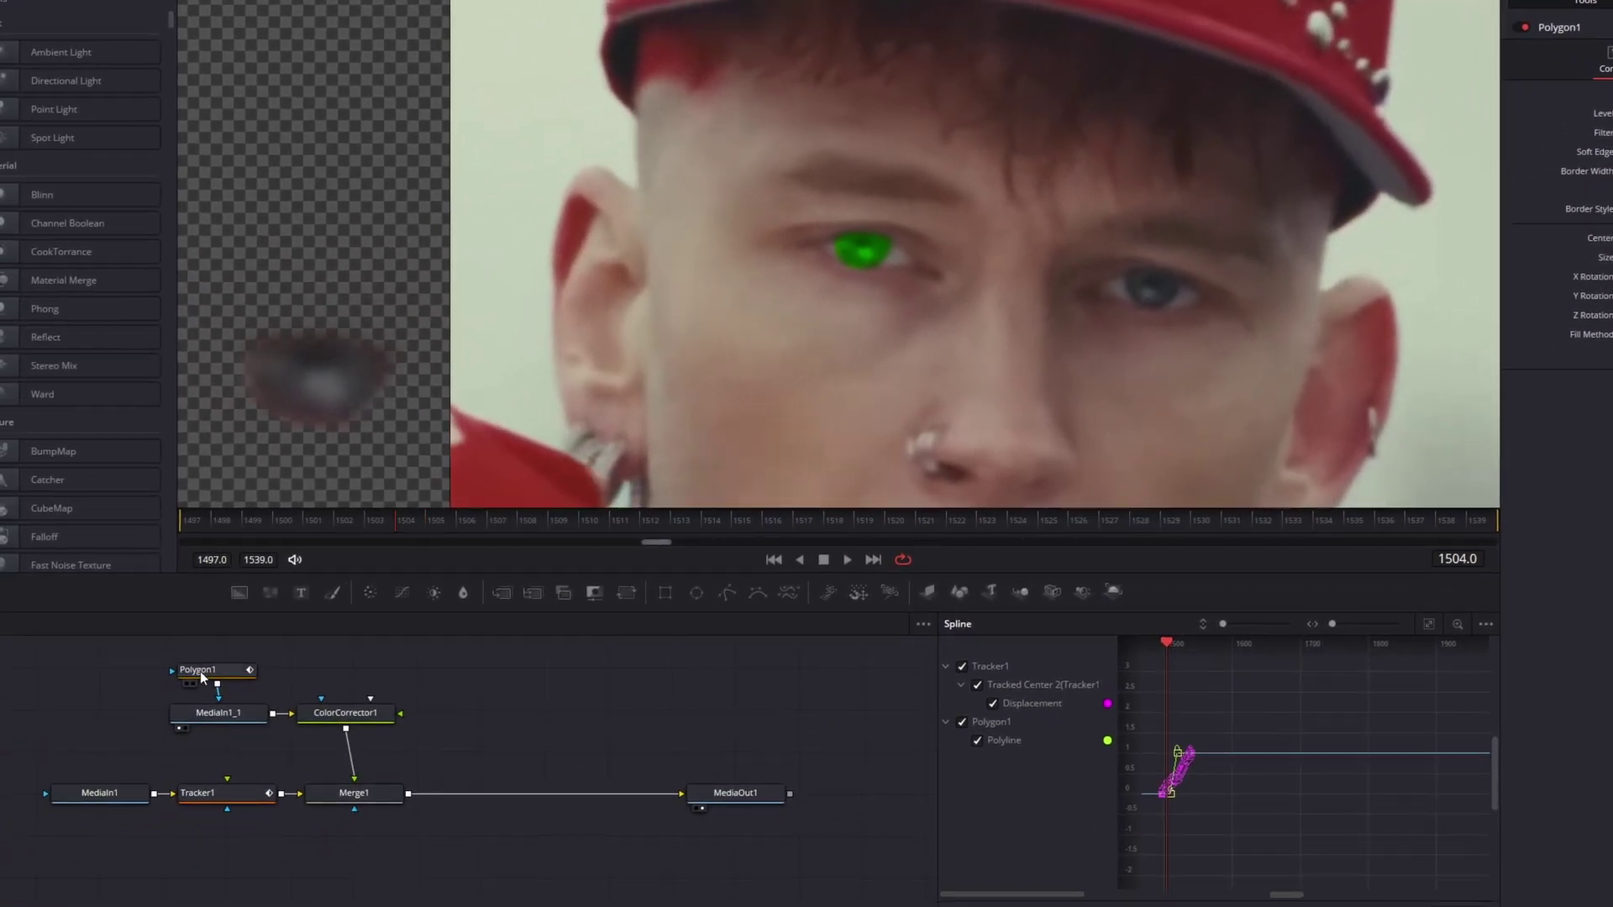
pyautogui.click(200, 673)
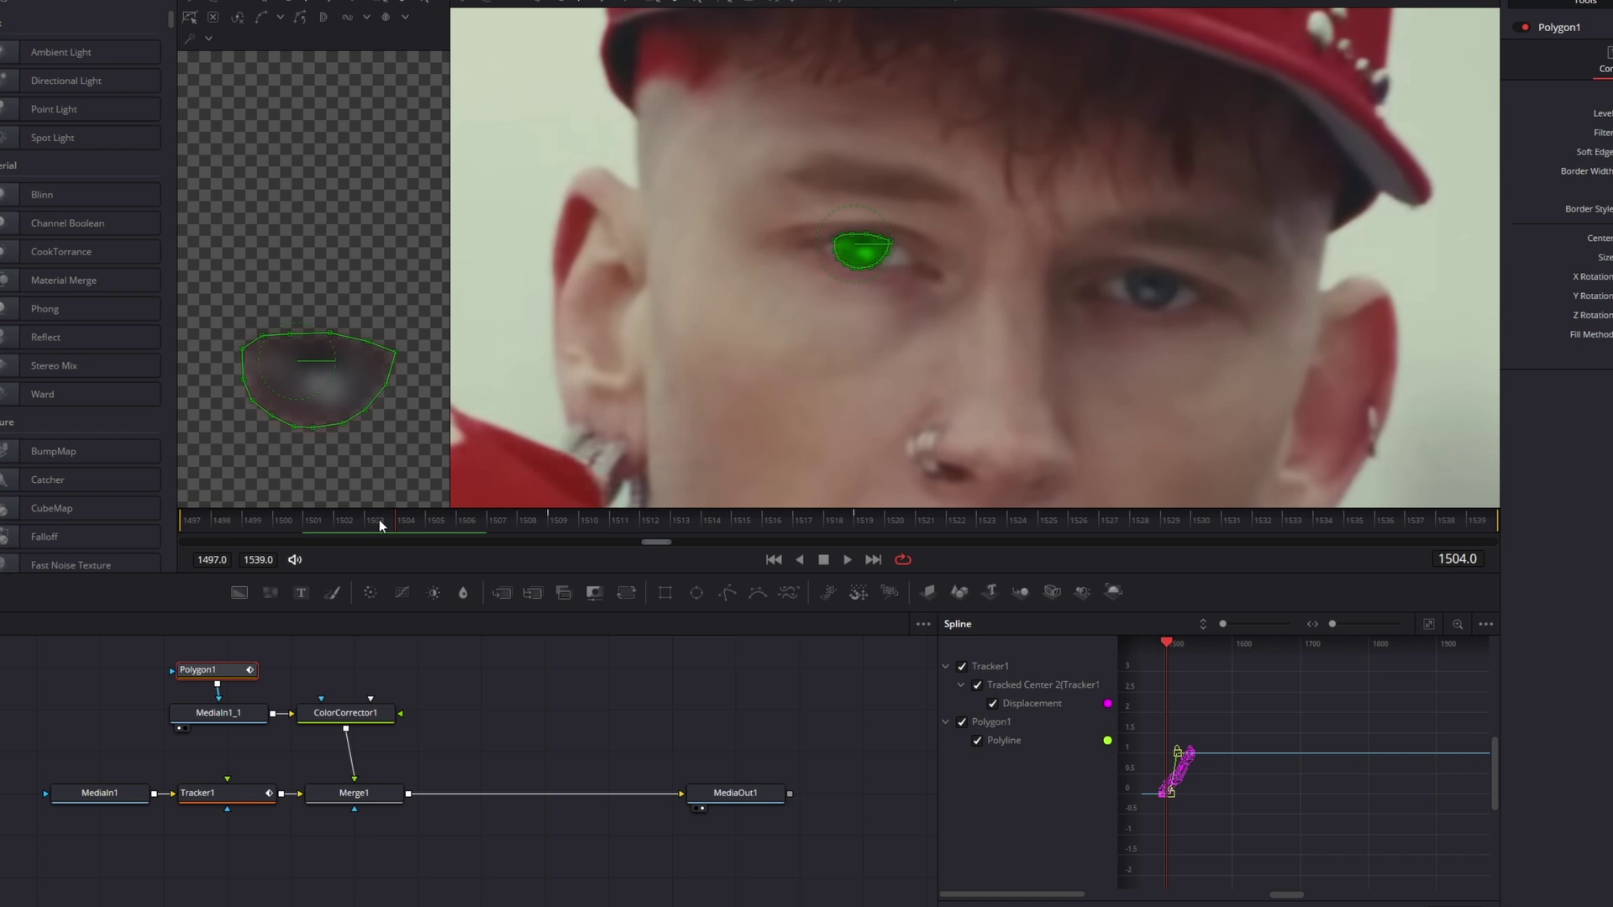
pyautogui.moveTo(380, 520); pyautogui.dragTo(161, 531)
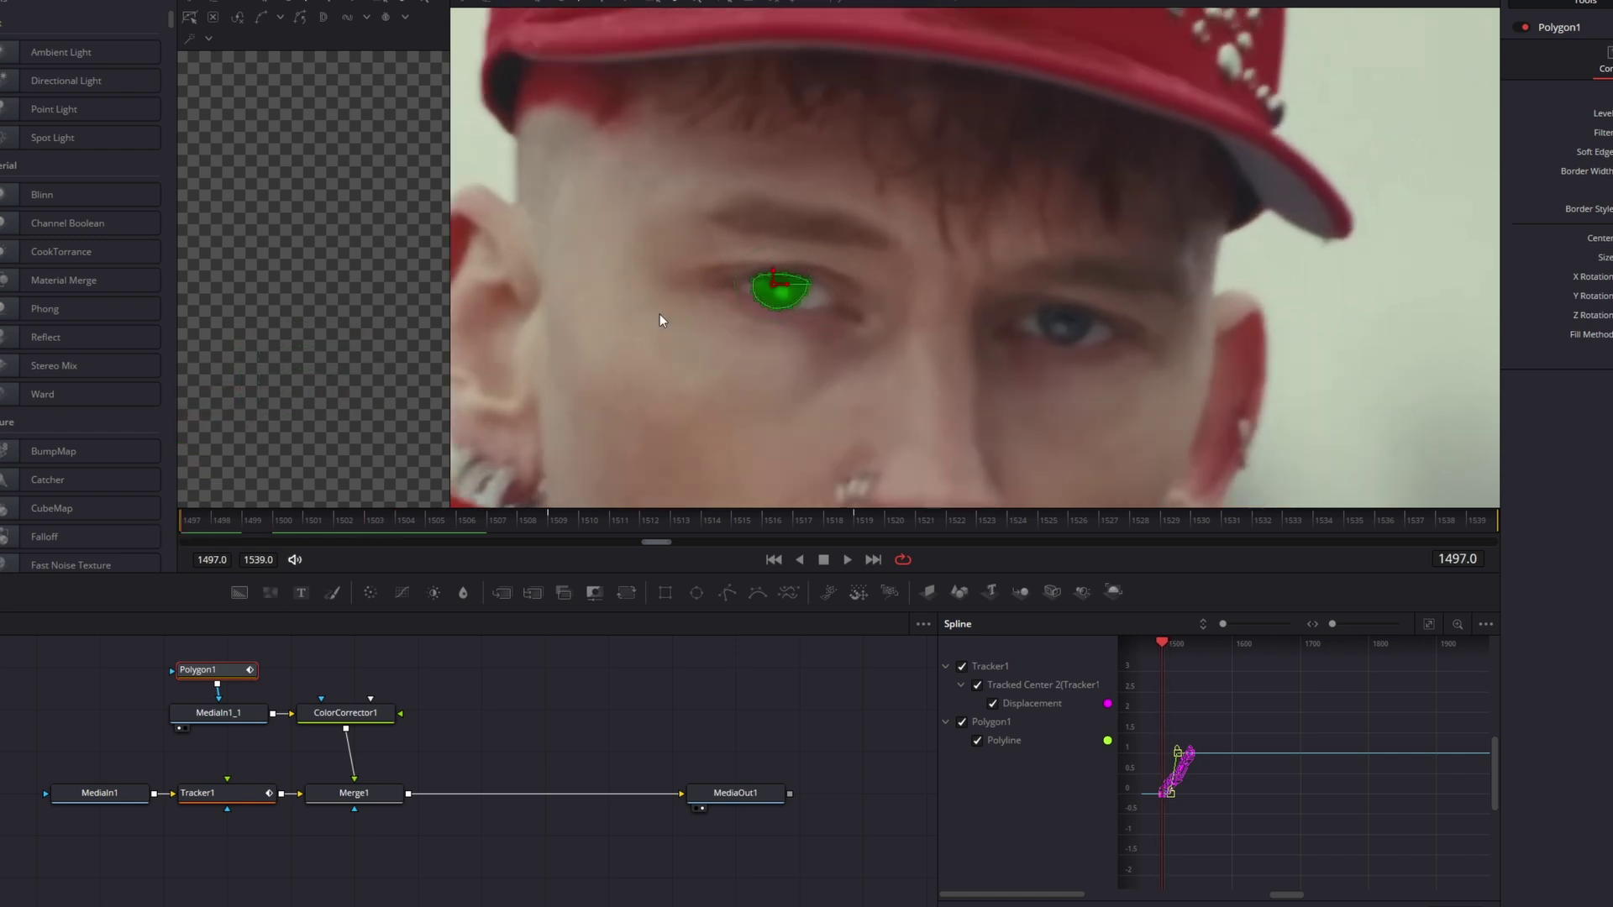
pyautogui.scroll(5, 774, 293)
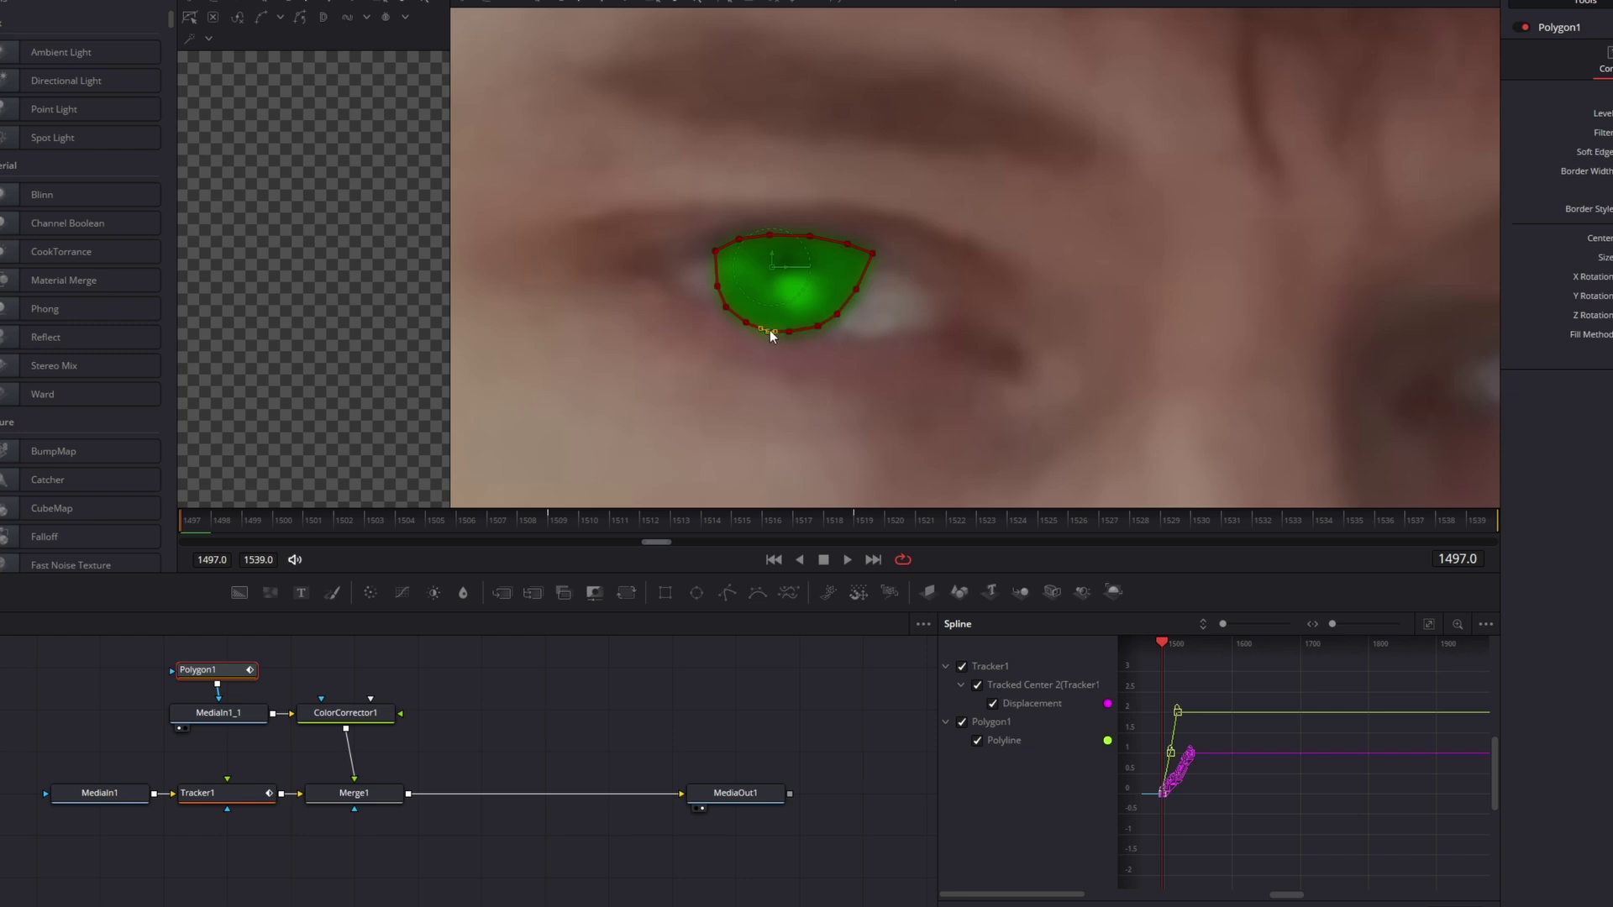
pyautogui.click(300, 654)
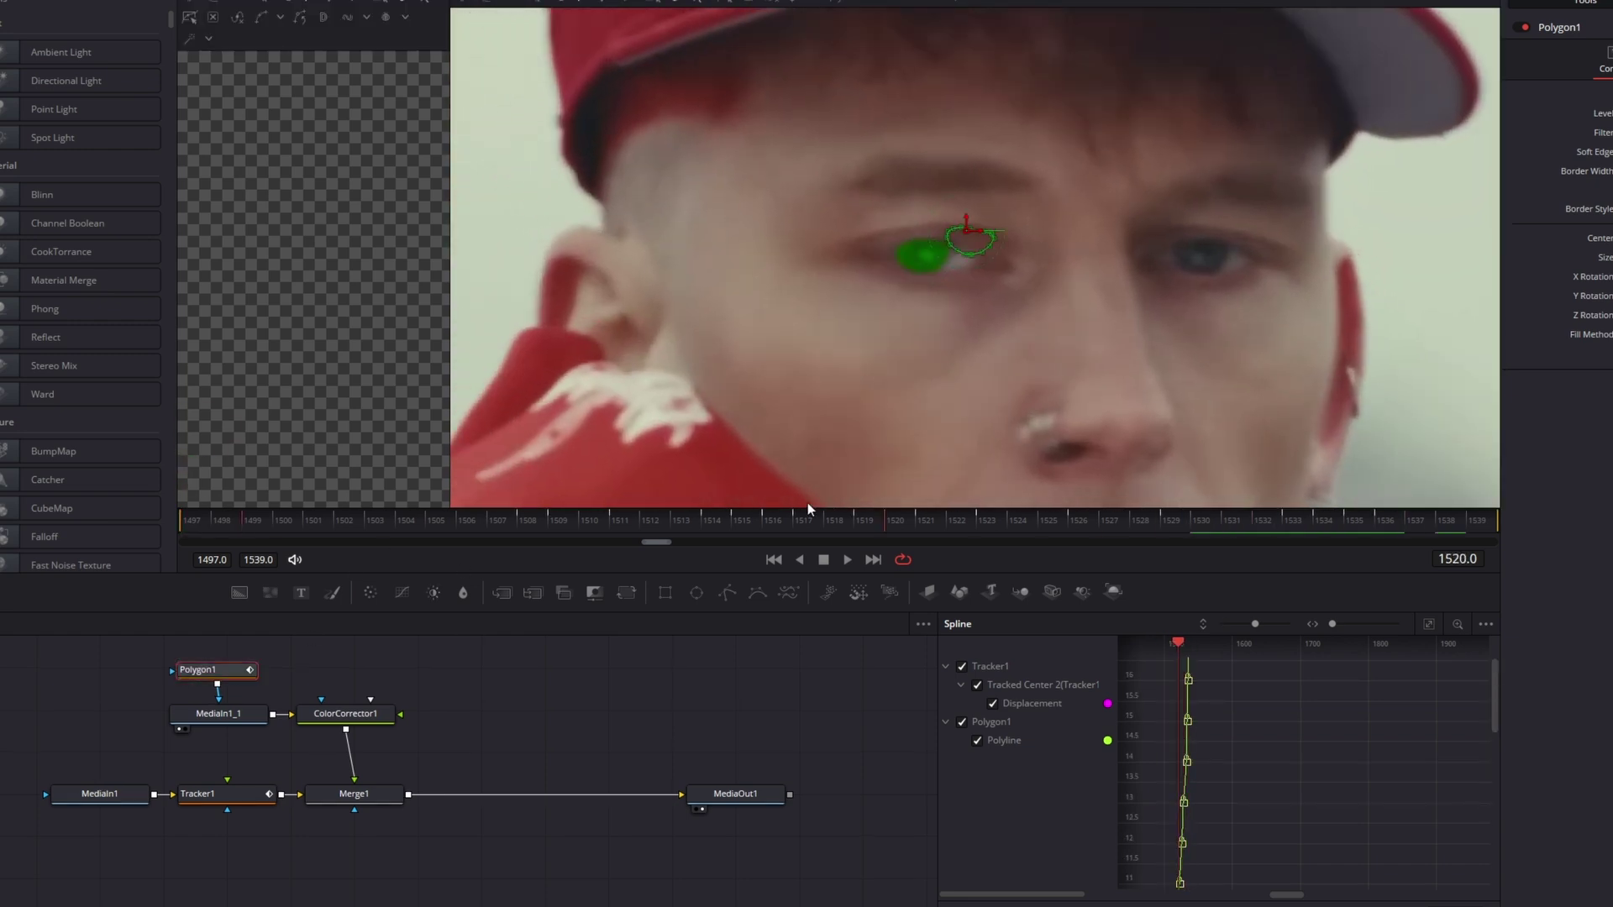
pyautogui.moveTo(809, 505); pyautogui.dragTo(1399, 512)
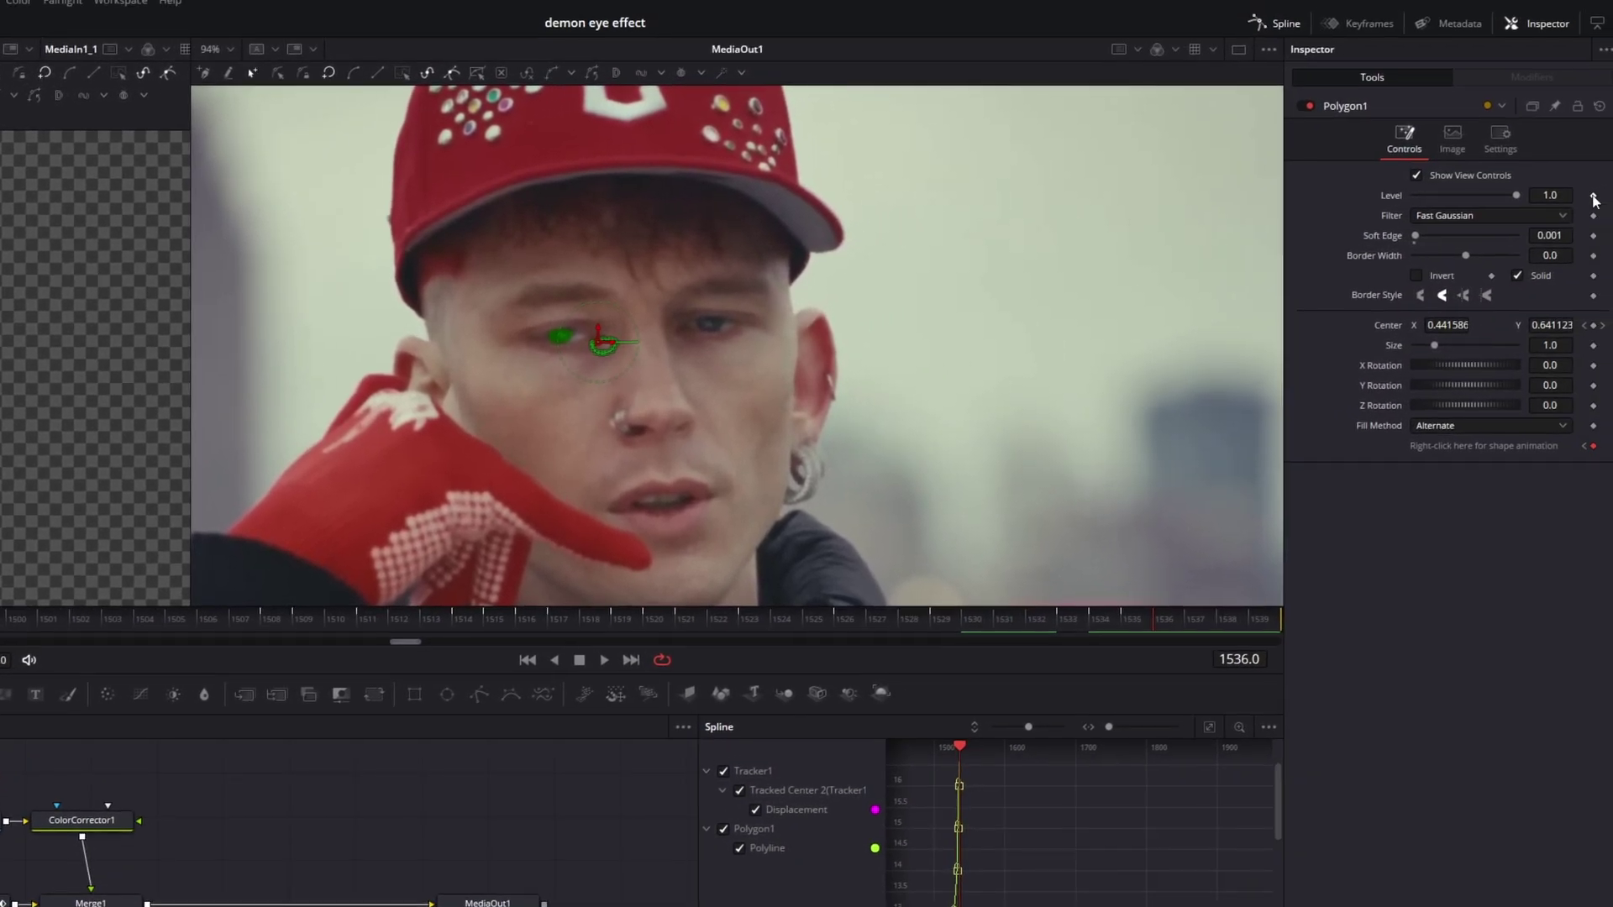
# Keyframe Polygon1's Level at 1.0 on frame 1536 and lower it to 0 on frame 1537, where the eye closes.
pyautogui.click(1597, 195)
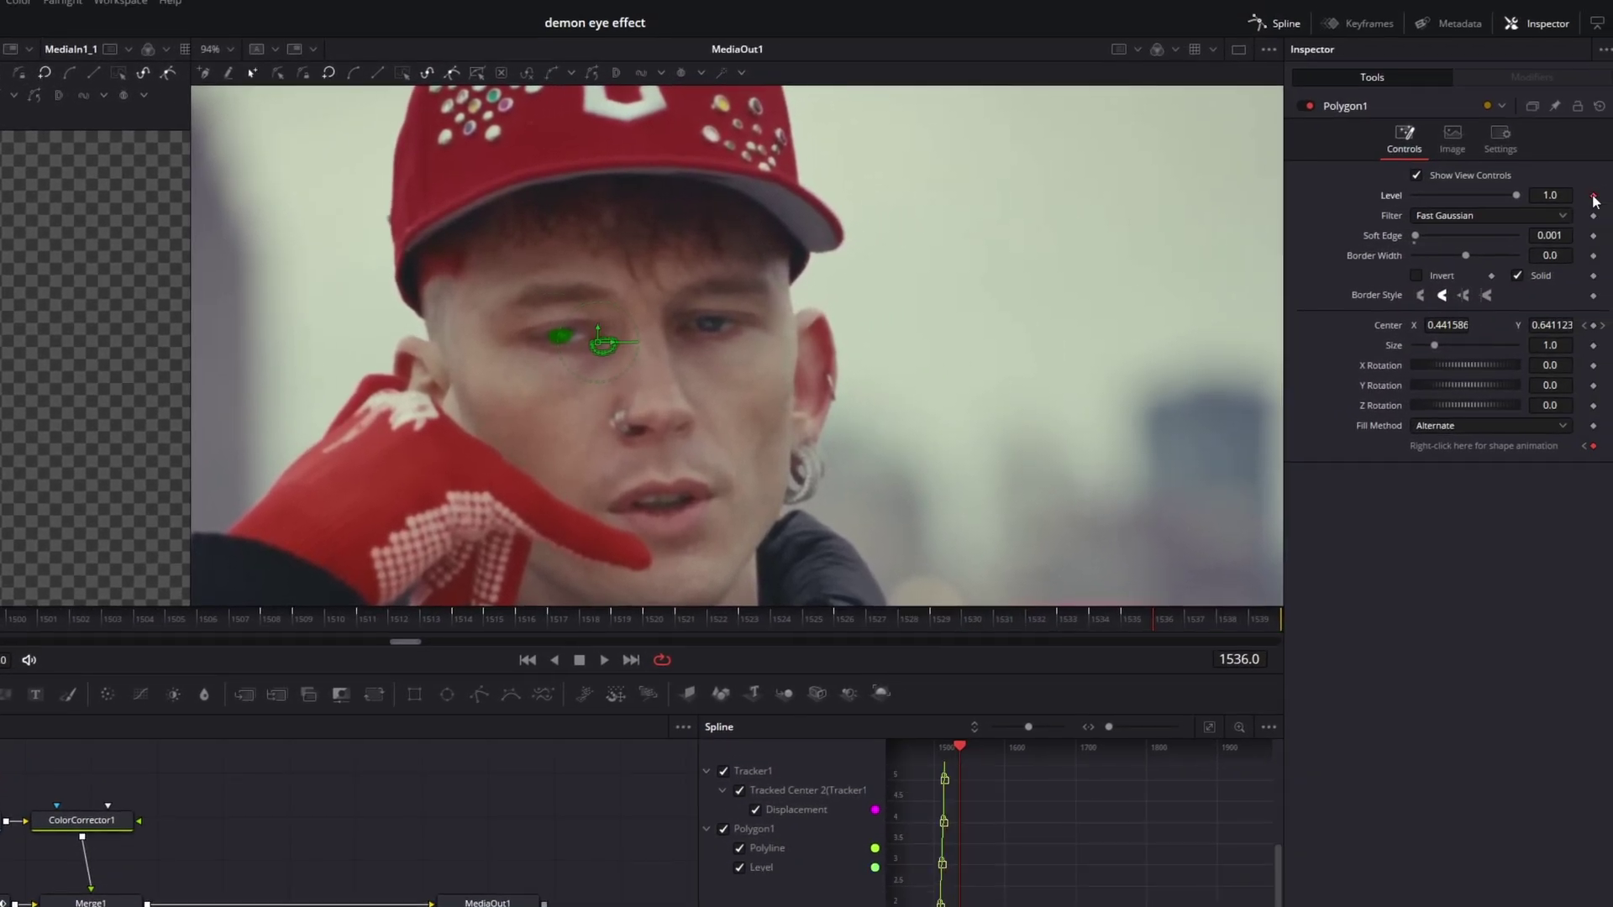
pyautogui.click(1190, 624)
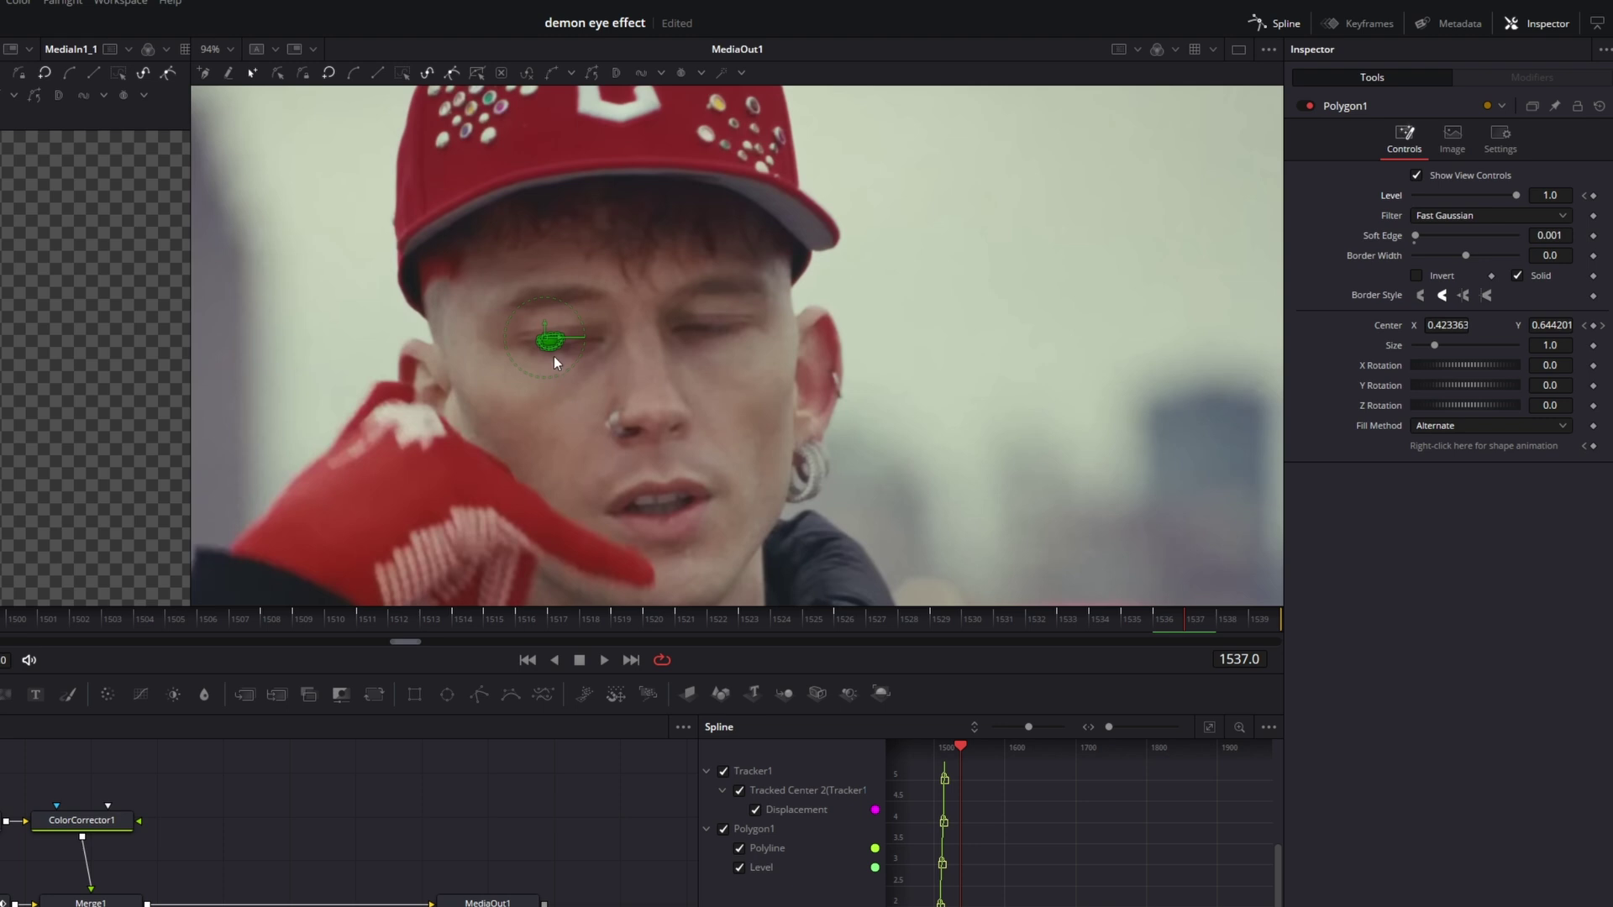
pyautogui.scroll(5, 553, 356)
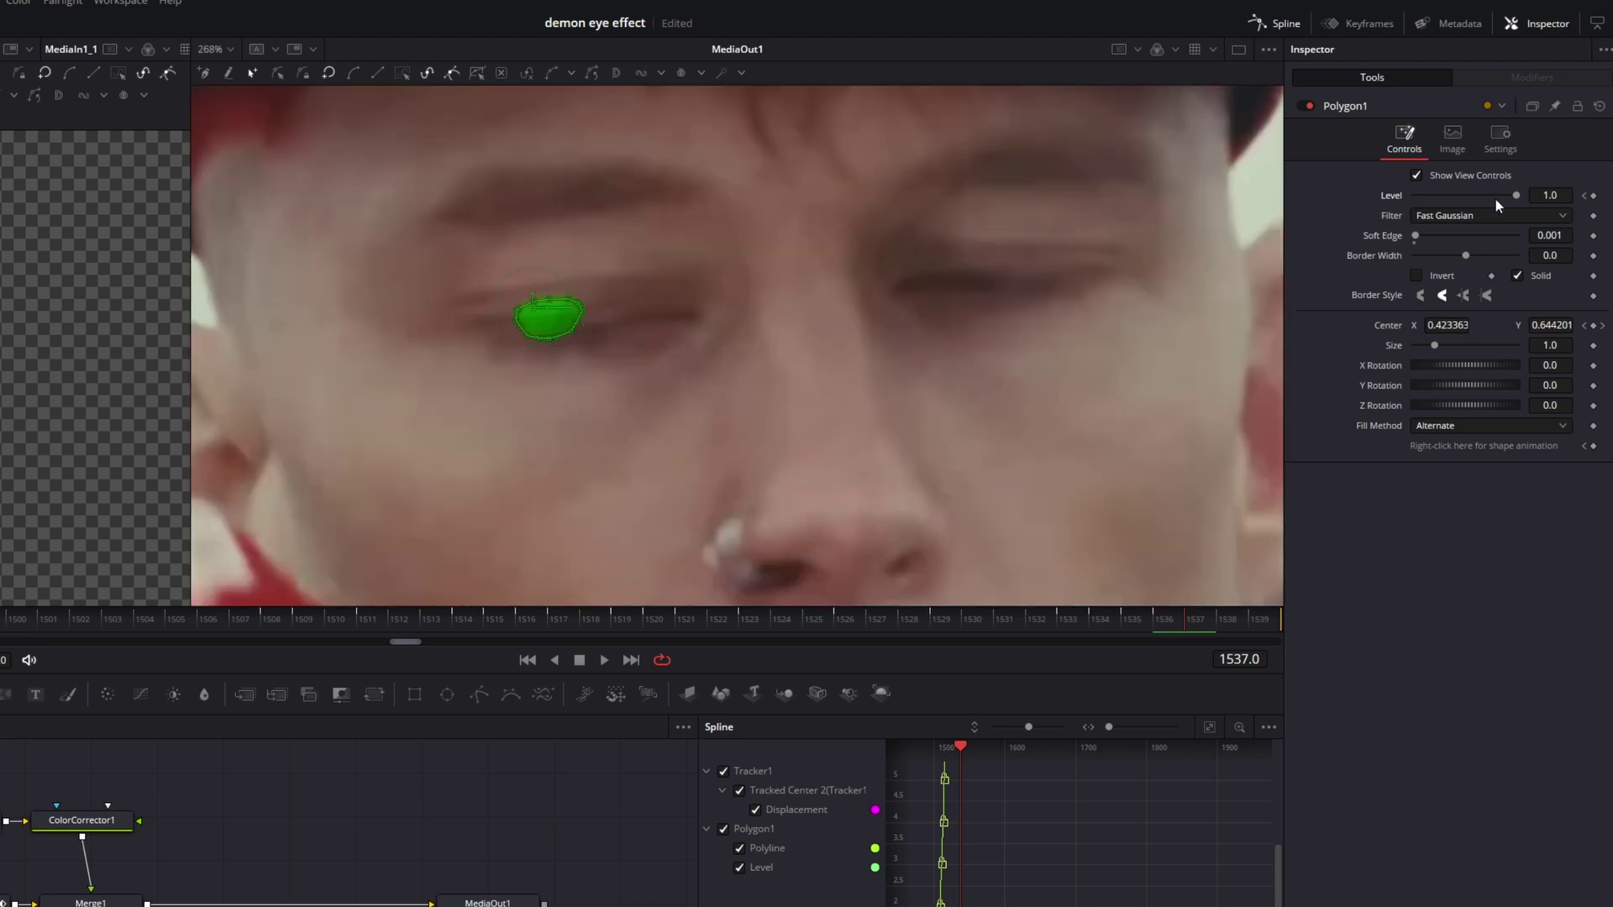
pyautogui.moveTo(1516, 195); pyautogui.dragTo(1355, 192)
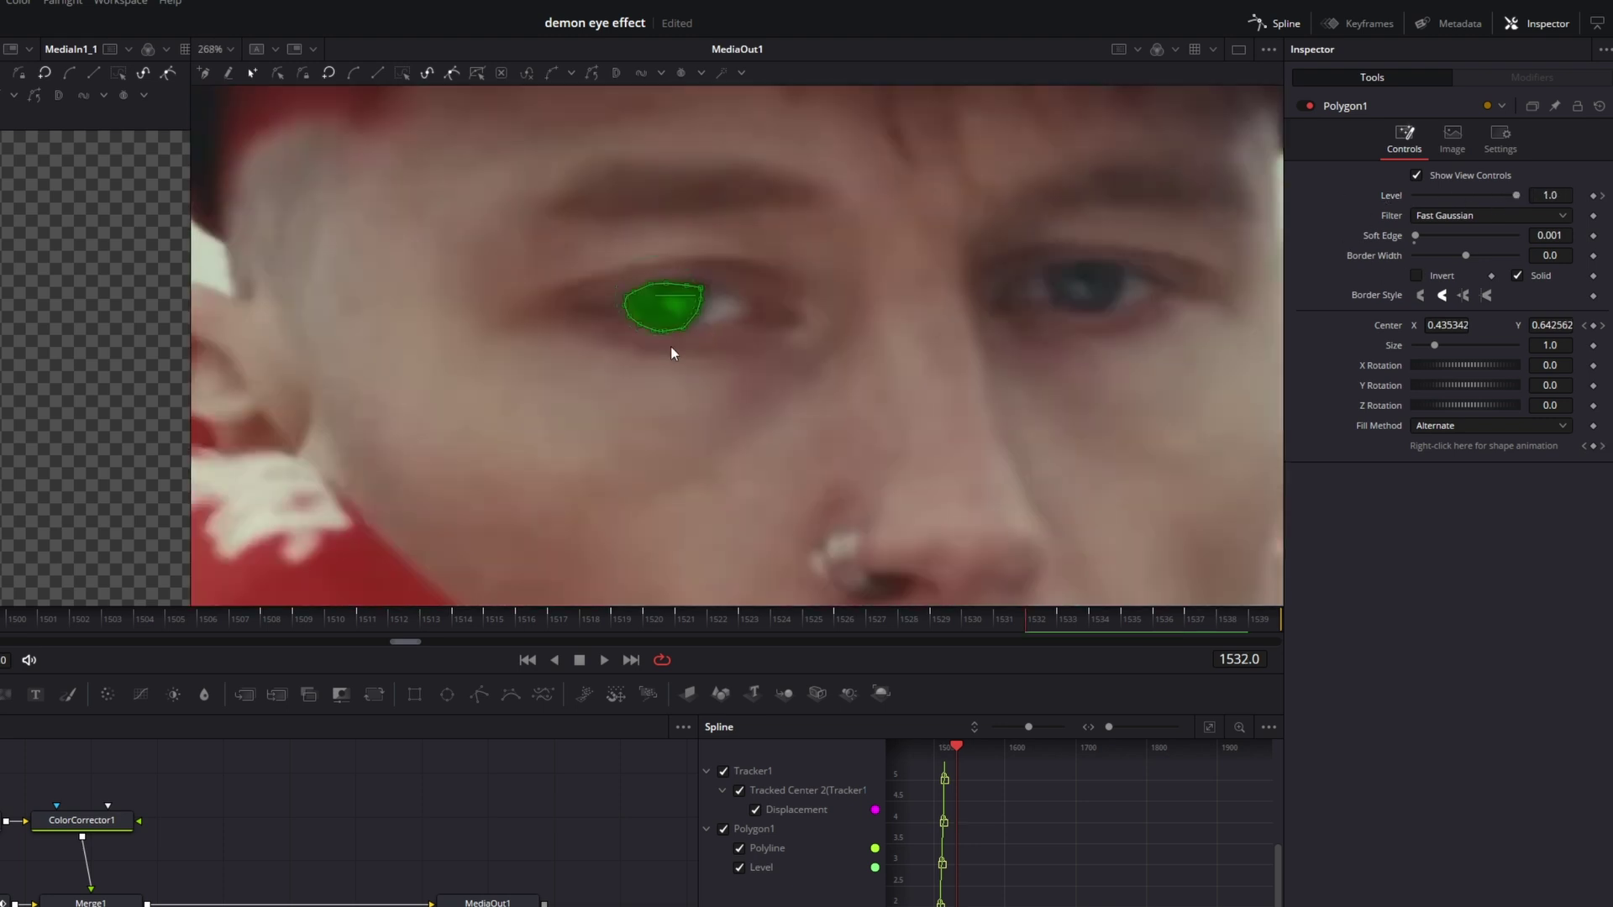
# Add a Soft Glow node after ColorCorrector1 with gain 5.0 and glow size 14.2, and play back the glow.
pyautogui.scroll(-3, 672, 346)
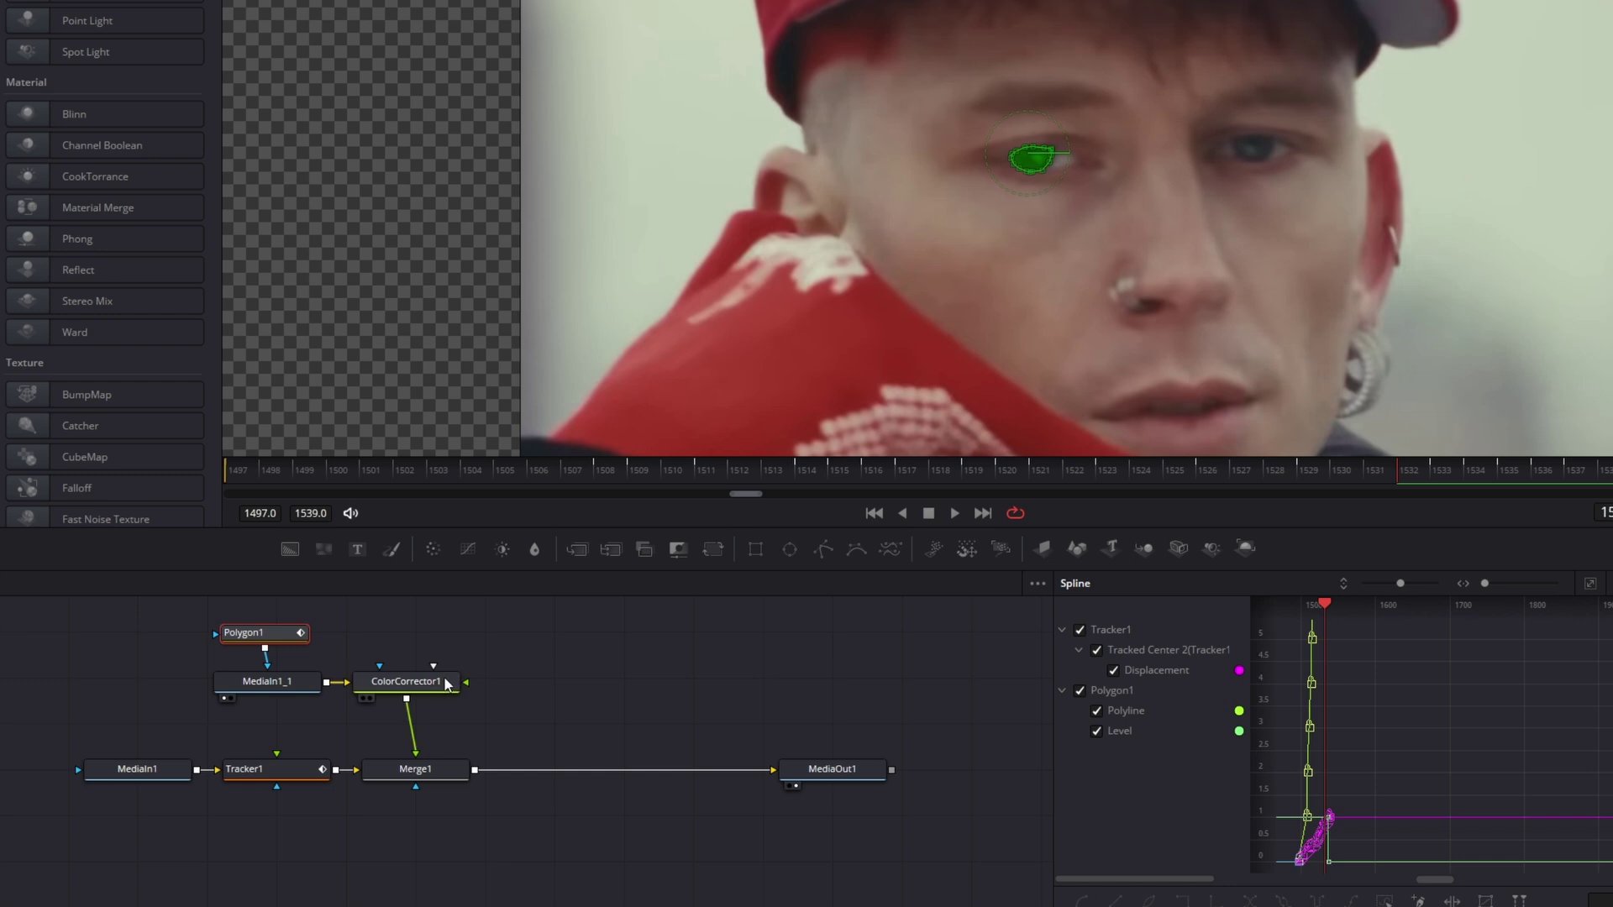
pyautogui.click(439, 688)
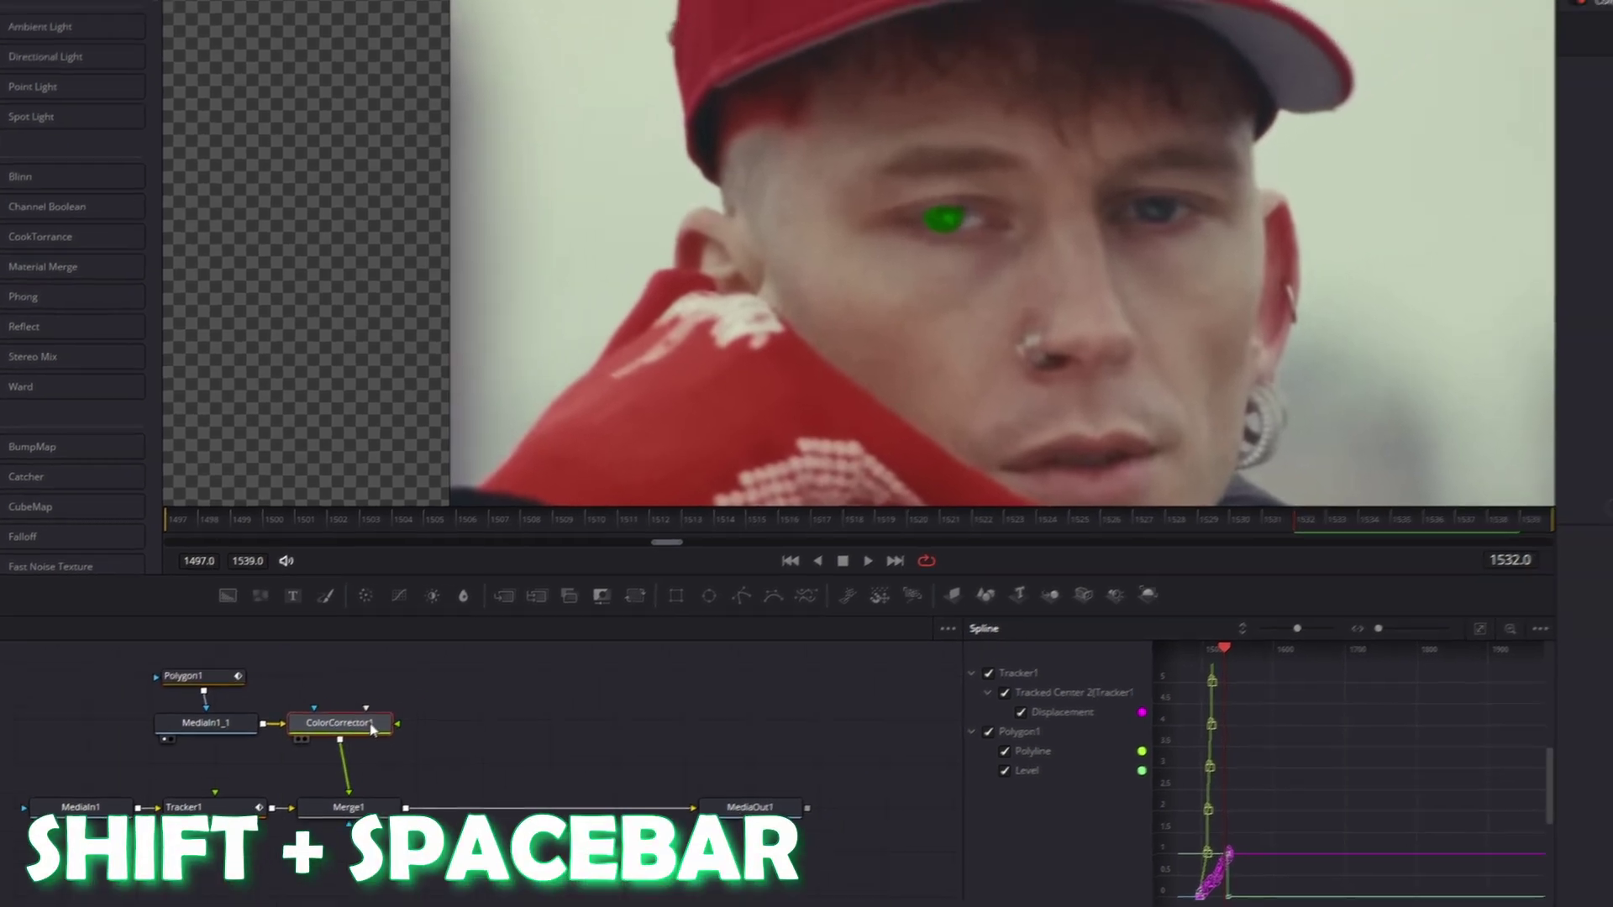
pyautogui.hotkey('shift', 'space')
pyautogui.write('s')
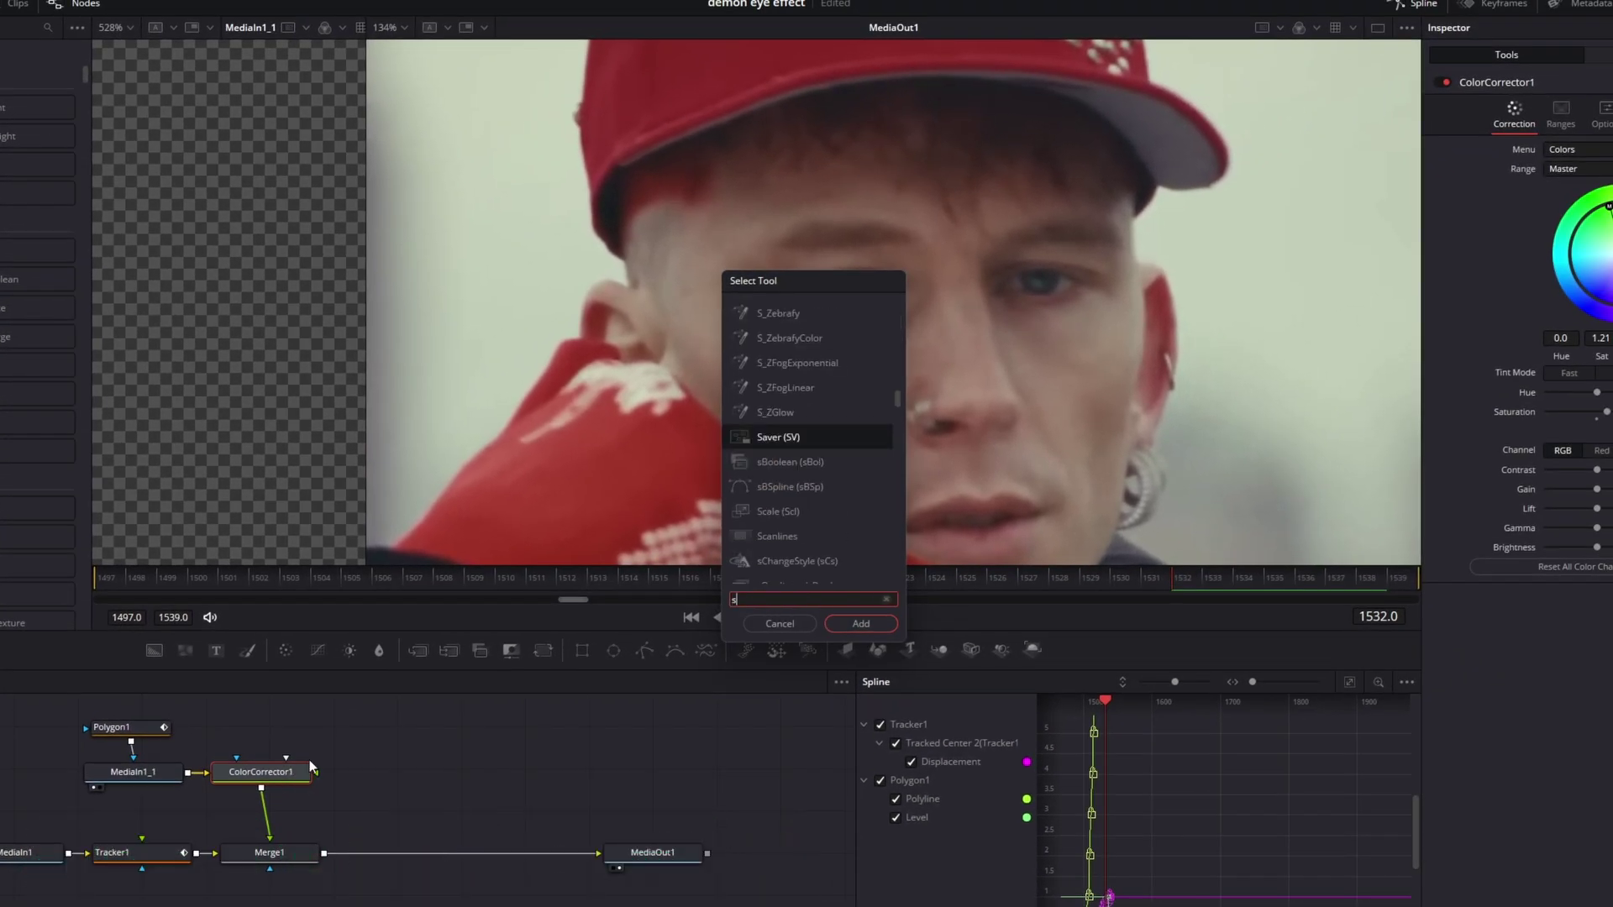
pyautogui.write('oftg')
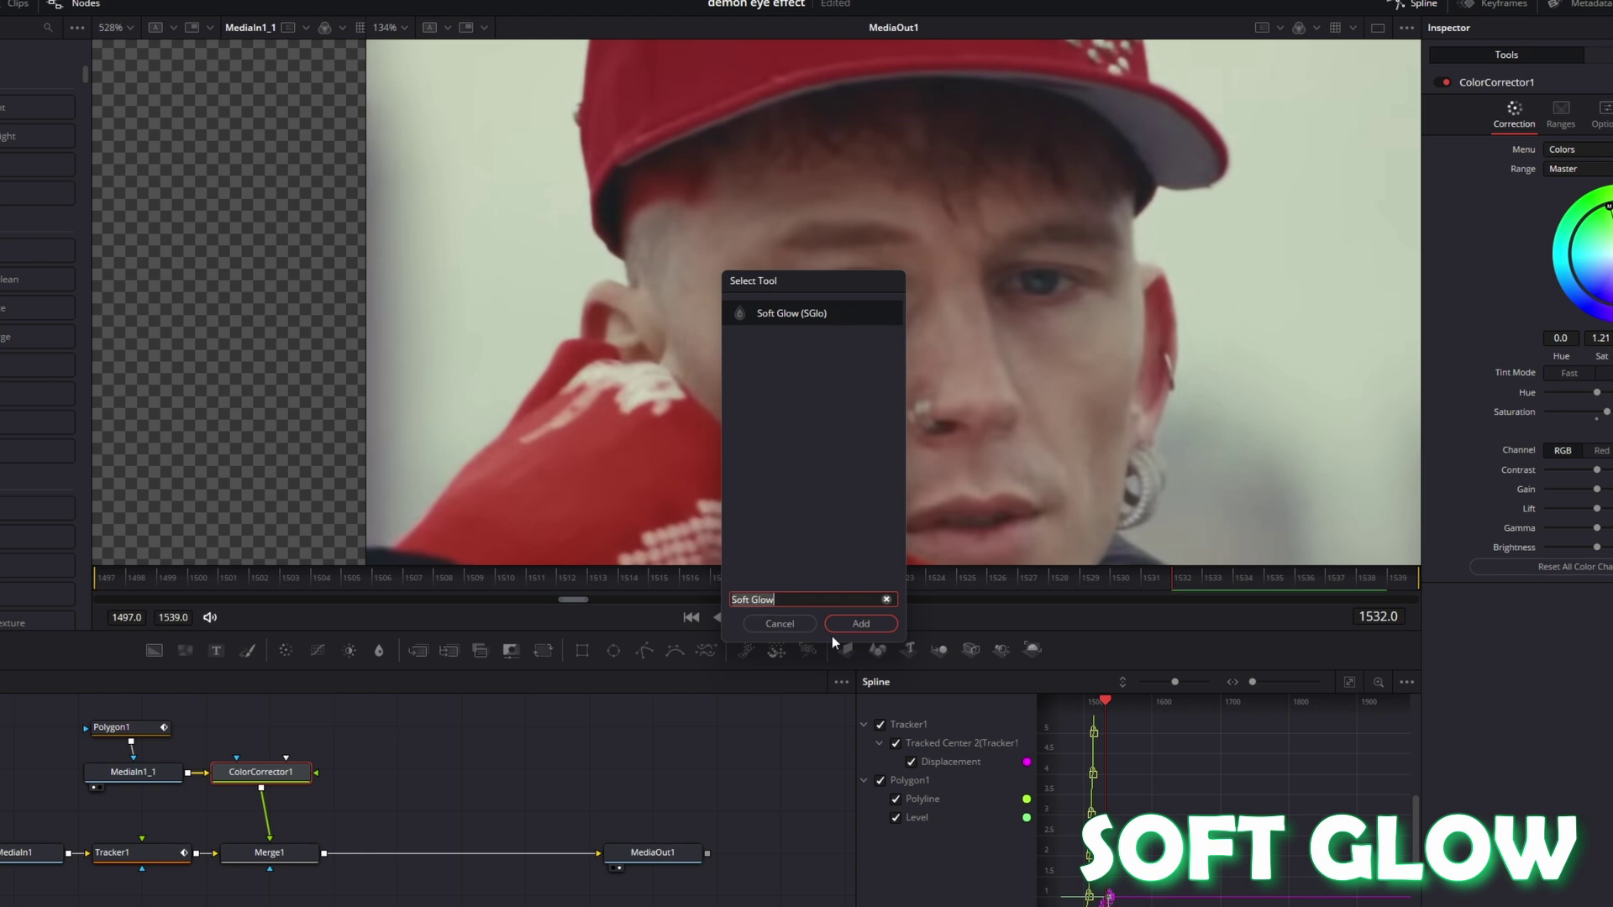
pyautogui.click(856, 623)
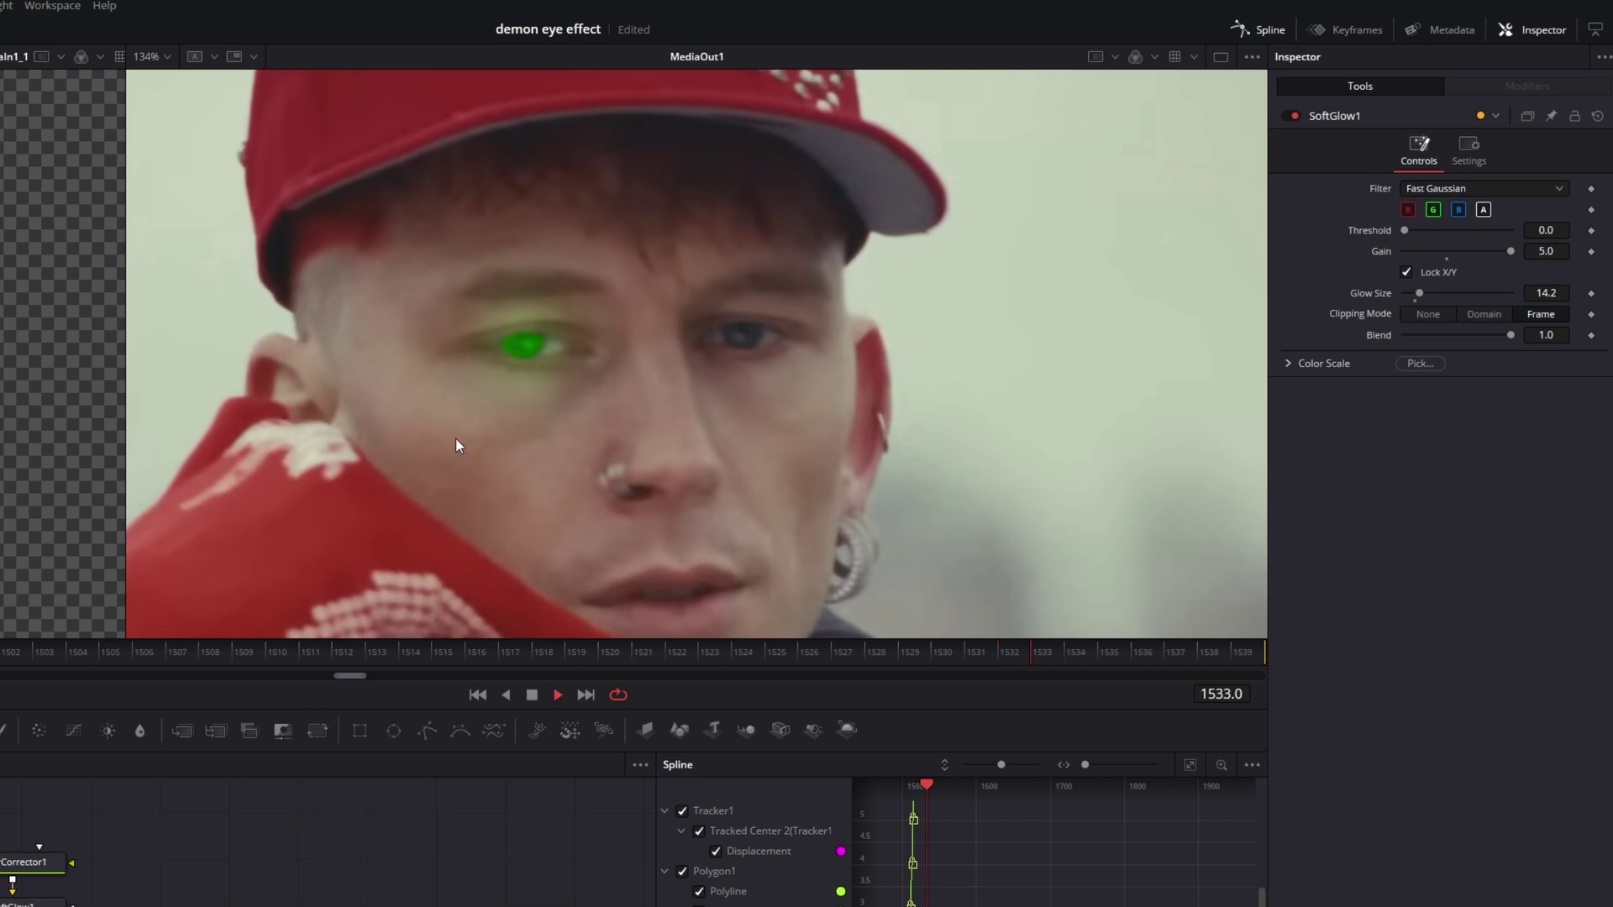
pyautogui.press('space')
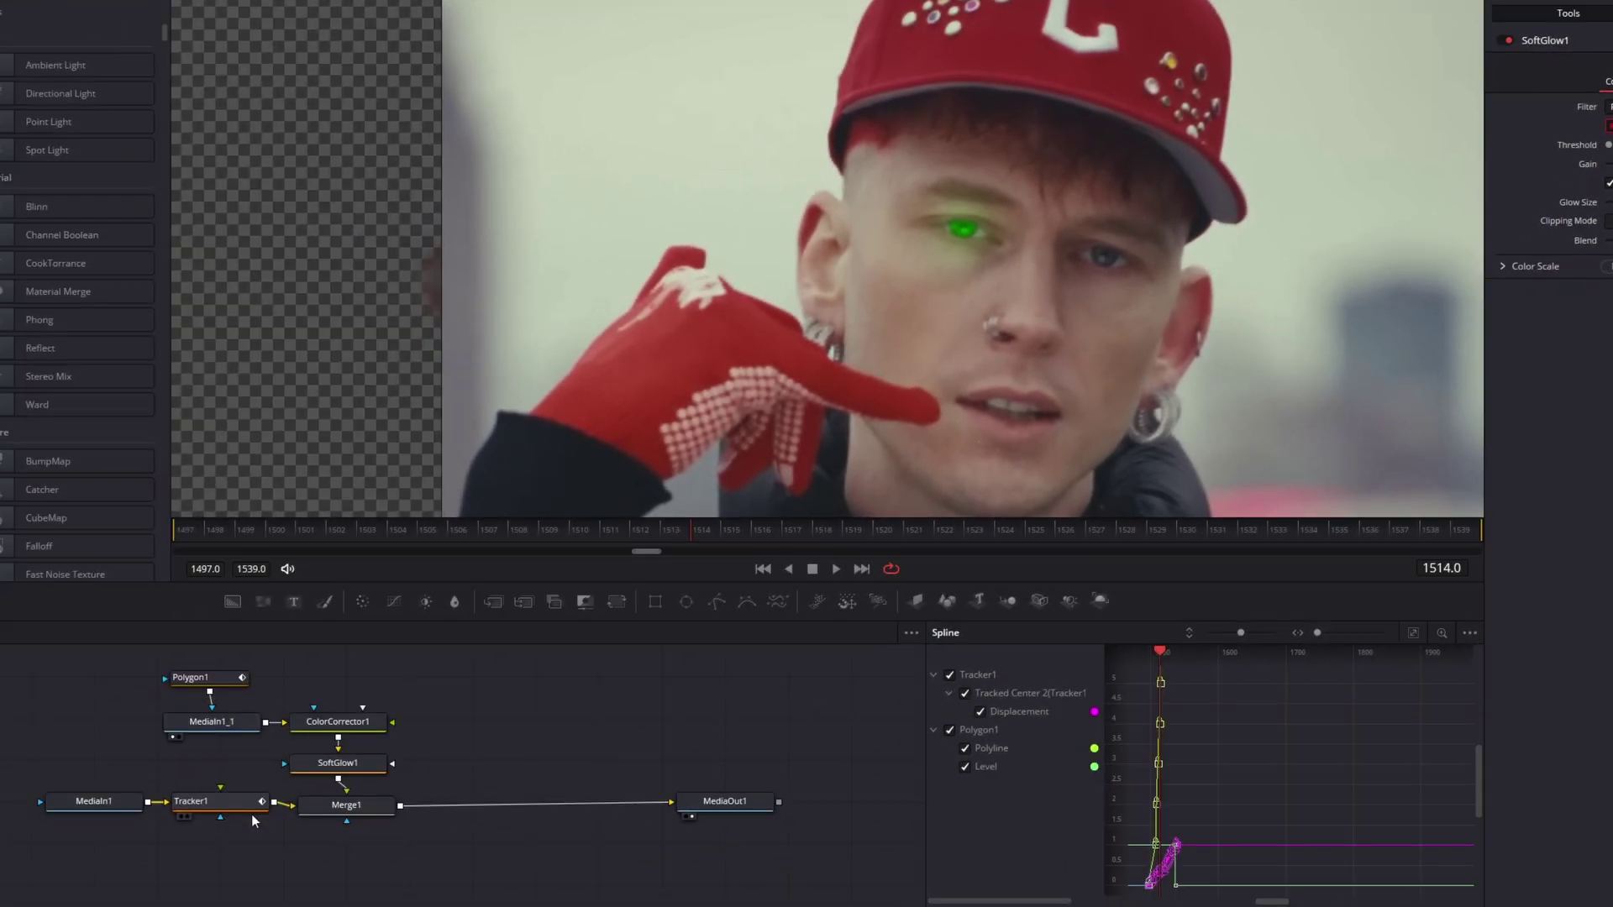
# Add a second Tracker node after Tracker1 and track the man's other eye through the clip.
pyautogui.click(250, 812)
pyautogui.hotkey('shift', 'space')
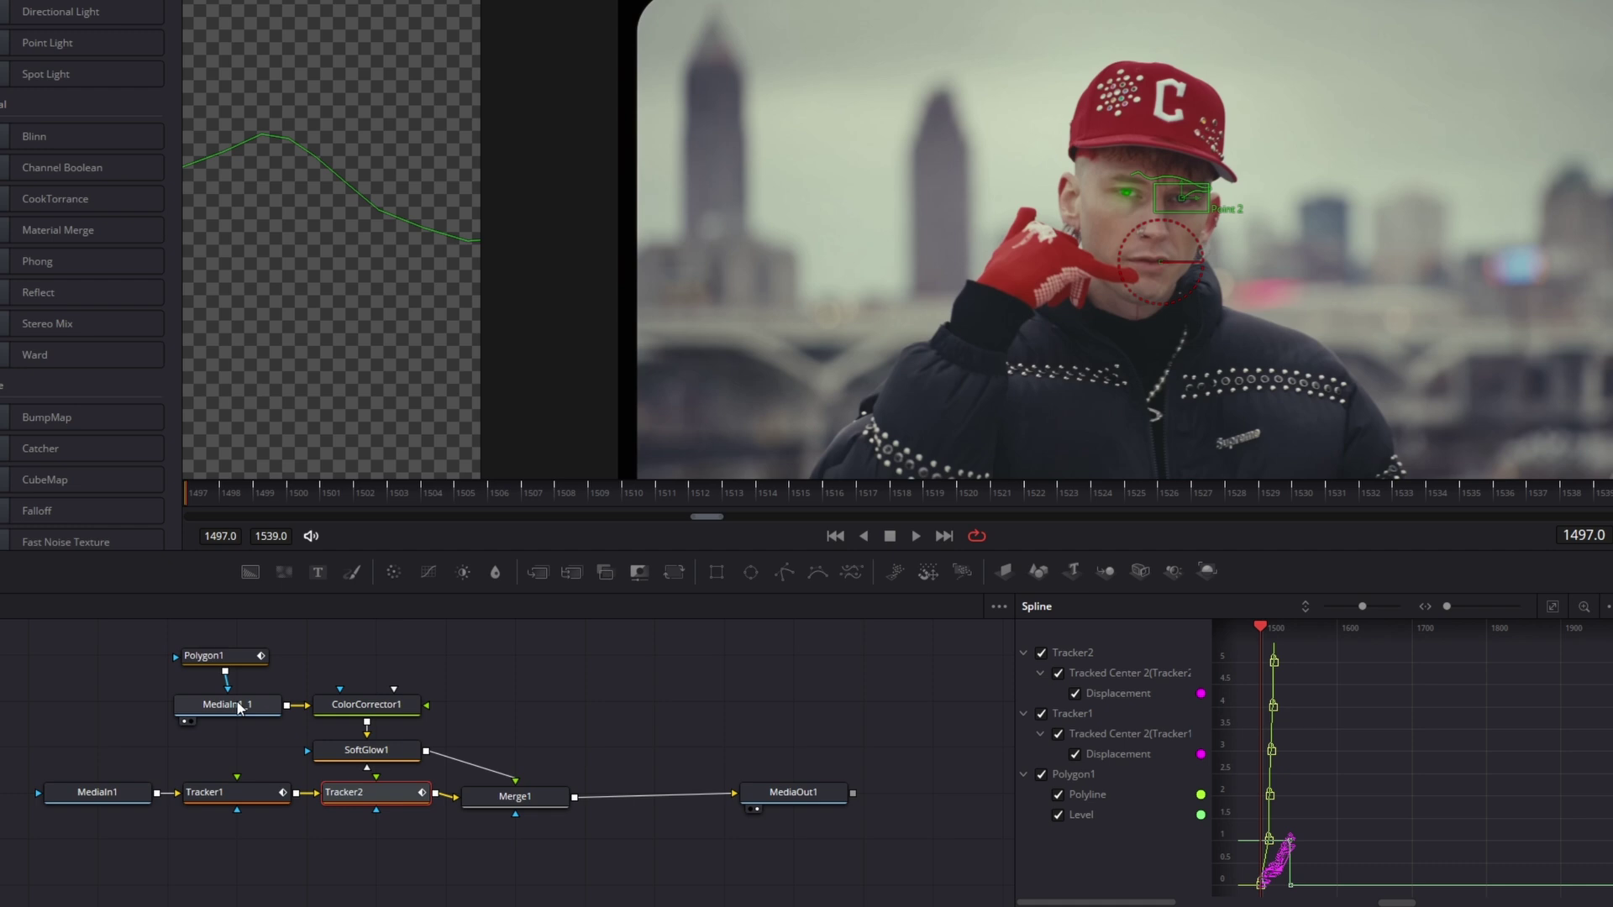
# Duplicate MediaIn1_1 and mask the copy with a new closed polygon around the other eye's iris.
pyautogui.click(241, 708)
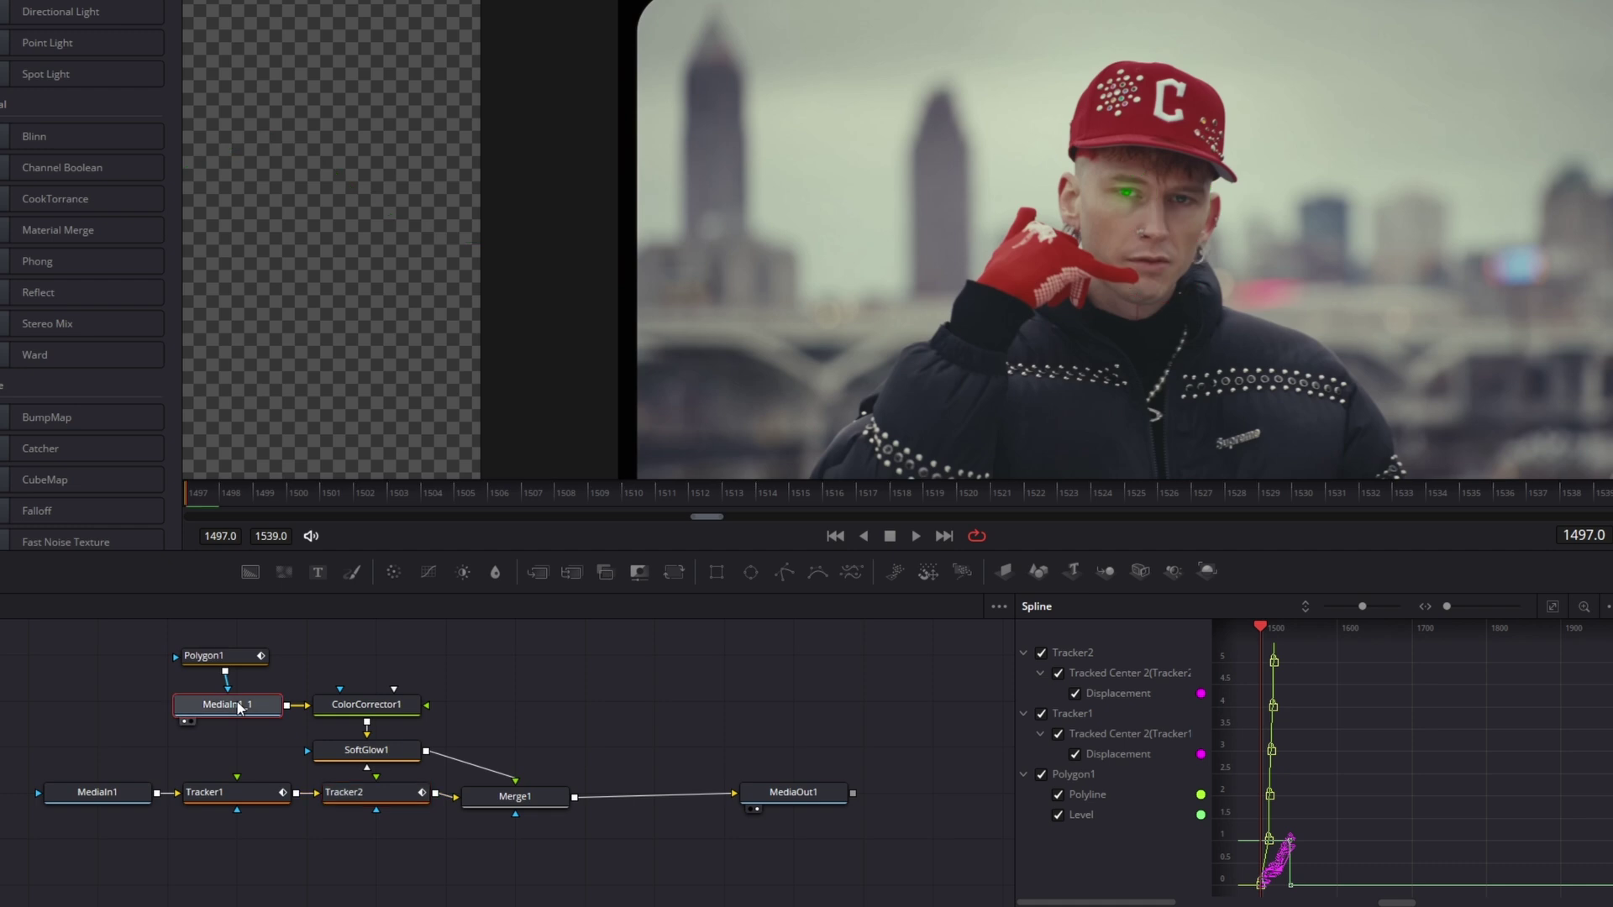
pyautogui.hotkey('ctrl', 'c')
pyautogui.hotkey('ctrl', 'v')
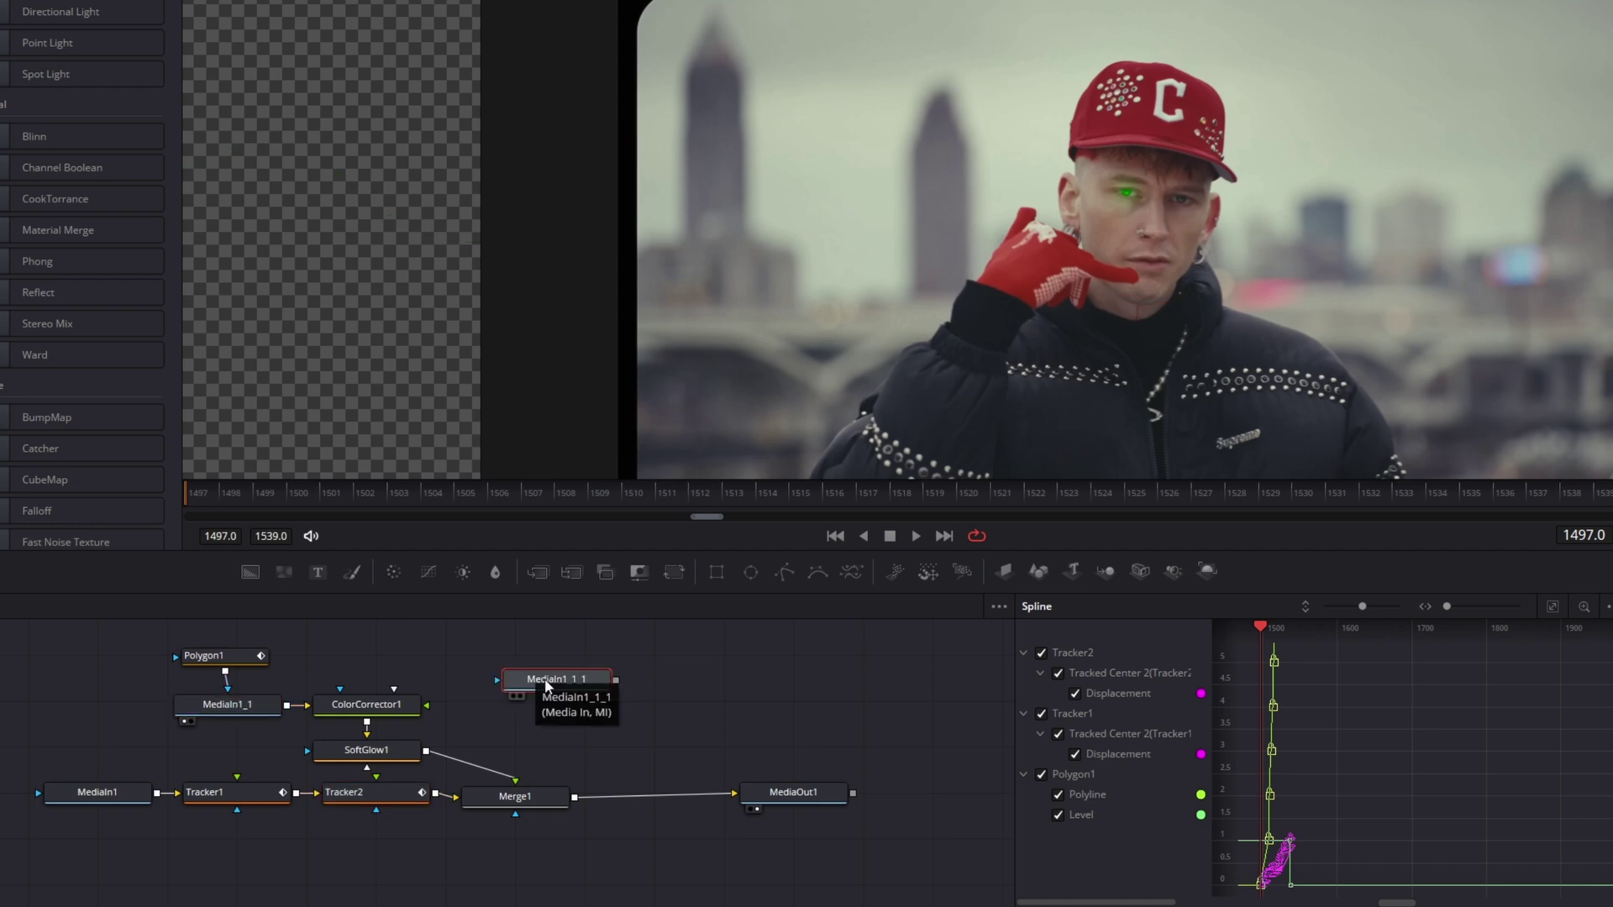
pyautogui.click(784, 573)
pyautogui.click(512, 720)
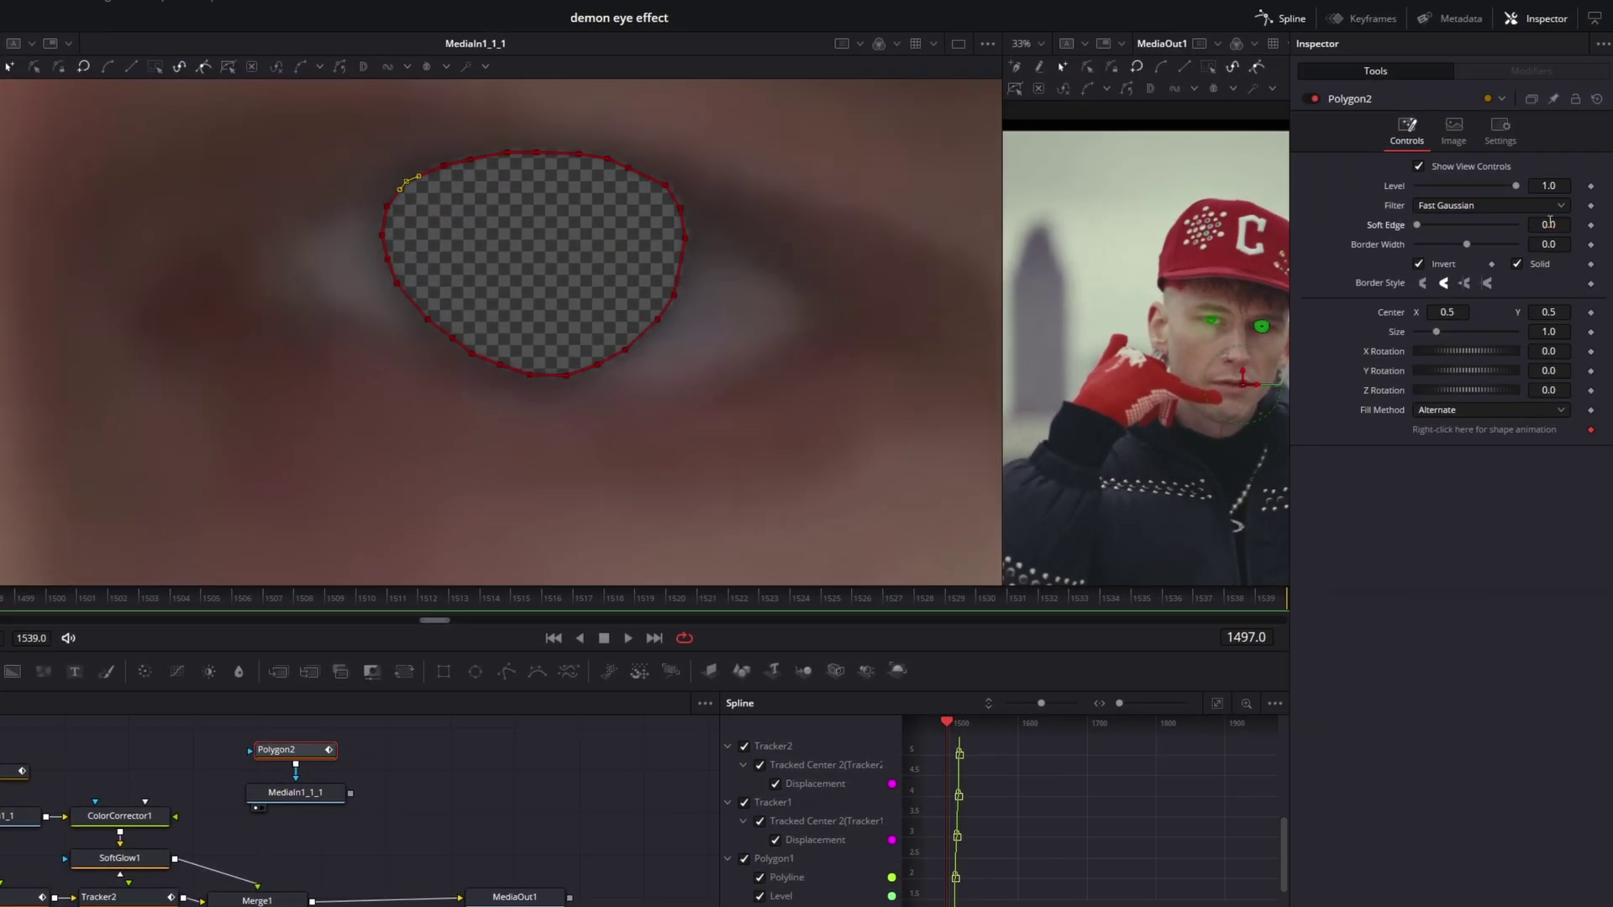
# Set Polygon2's soft edge to 0.001 and connect its Center to Tracker2's offset position.
pyautogui.rightClick(1384, 316)
pyautogui.moveTo(1429, 379)
pyautogui.click(1312, 421)
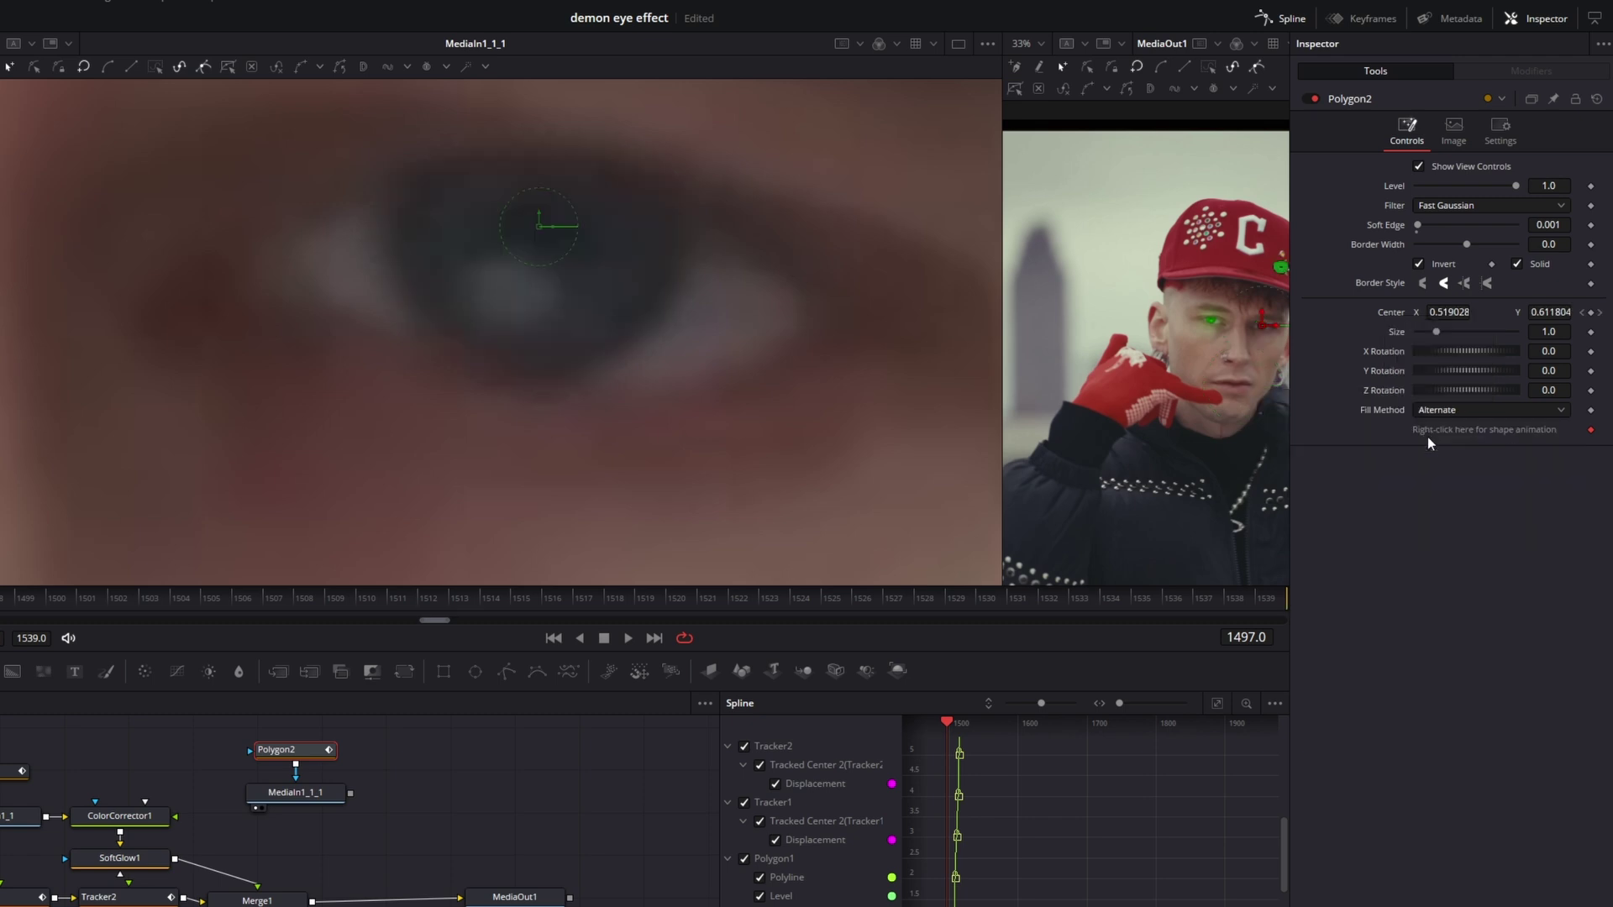
# Move all of Polygon2's points back over the iris at frame 1497 and turn off the mask's Invert option.
pyautogui.scroll(-8, 615, 312)
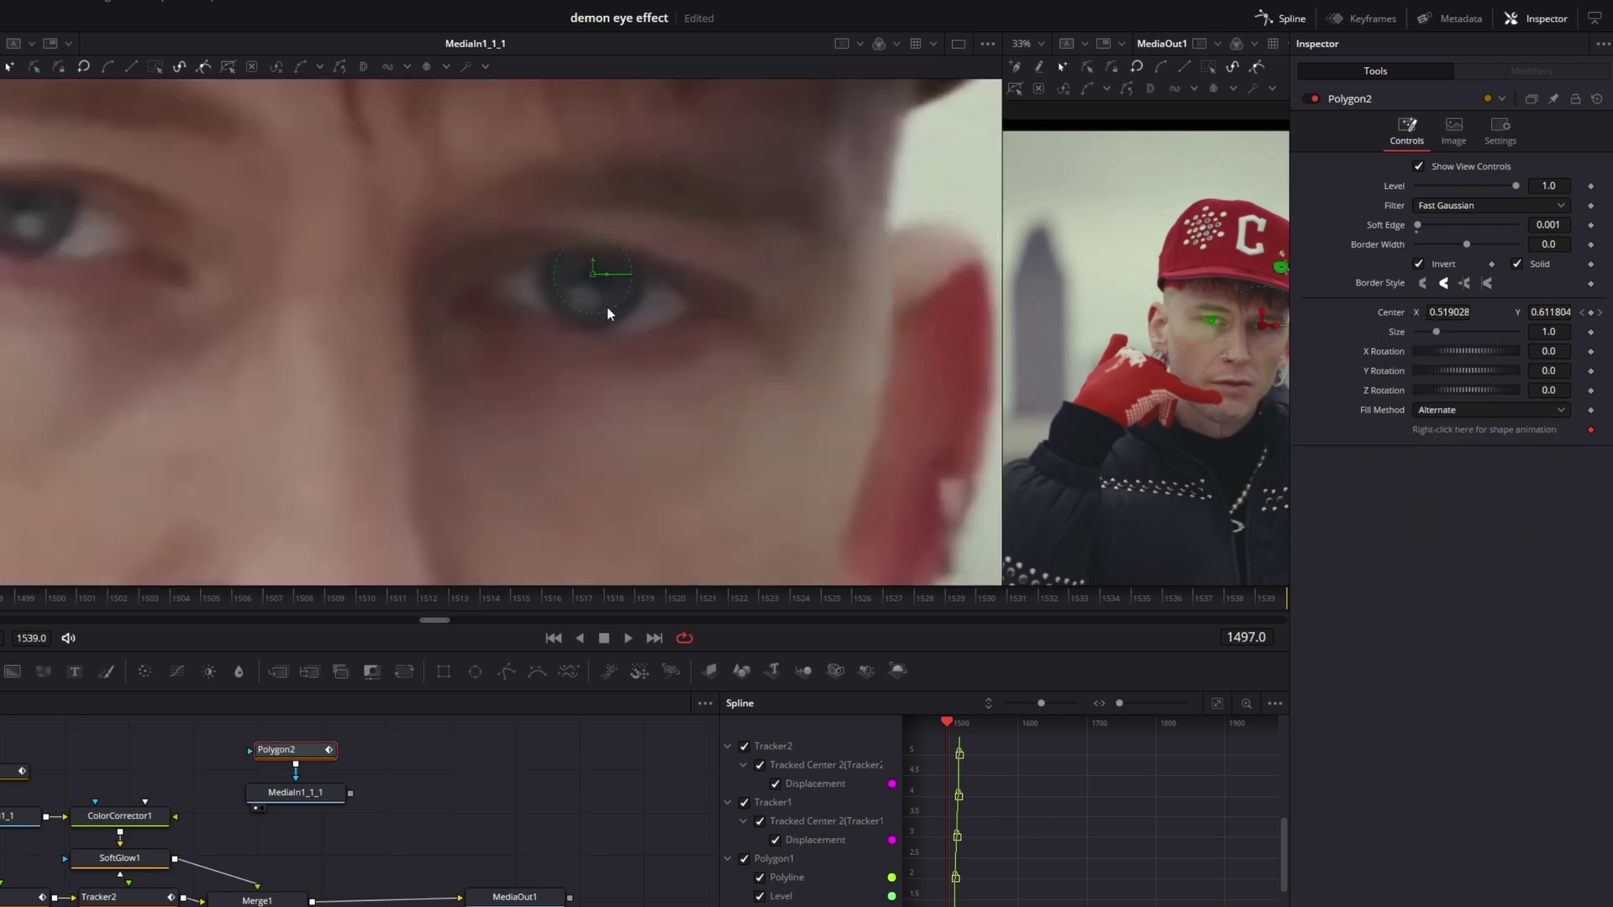
pyautogui.scroll(5, 647, 226)
pyautogui.scroll(-5, 622, 294)
pyautogui.moveTo(645, 287); pyautogui.dragTo(492, 449)
pyautogui.scroll(4, 493, 431)
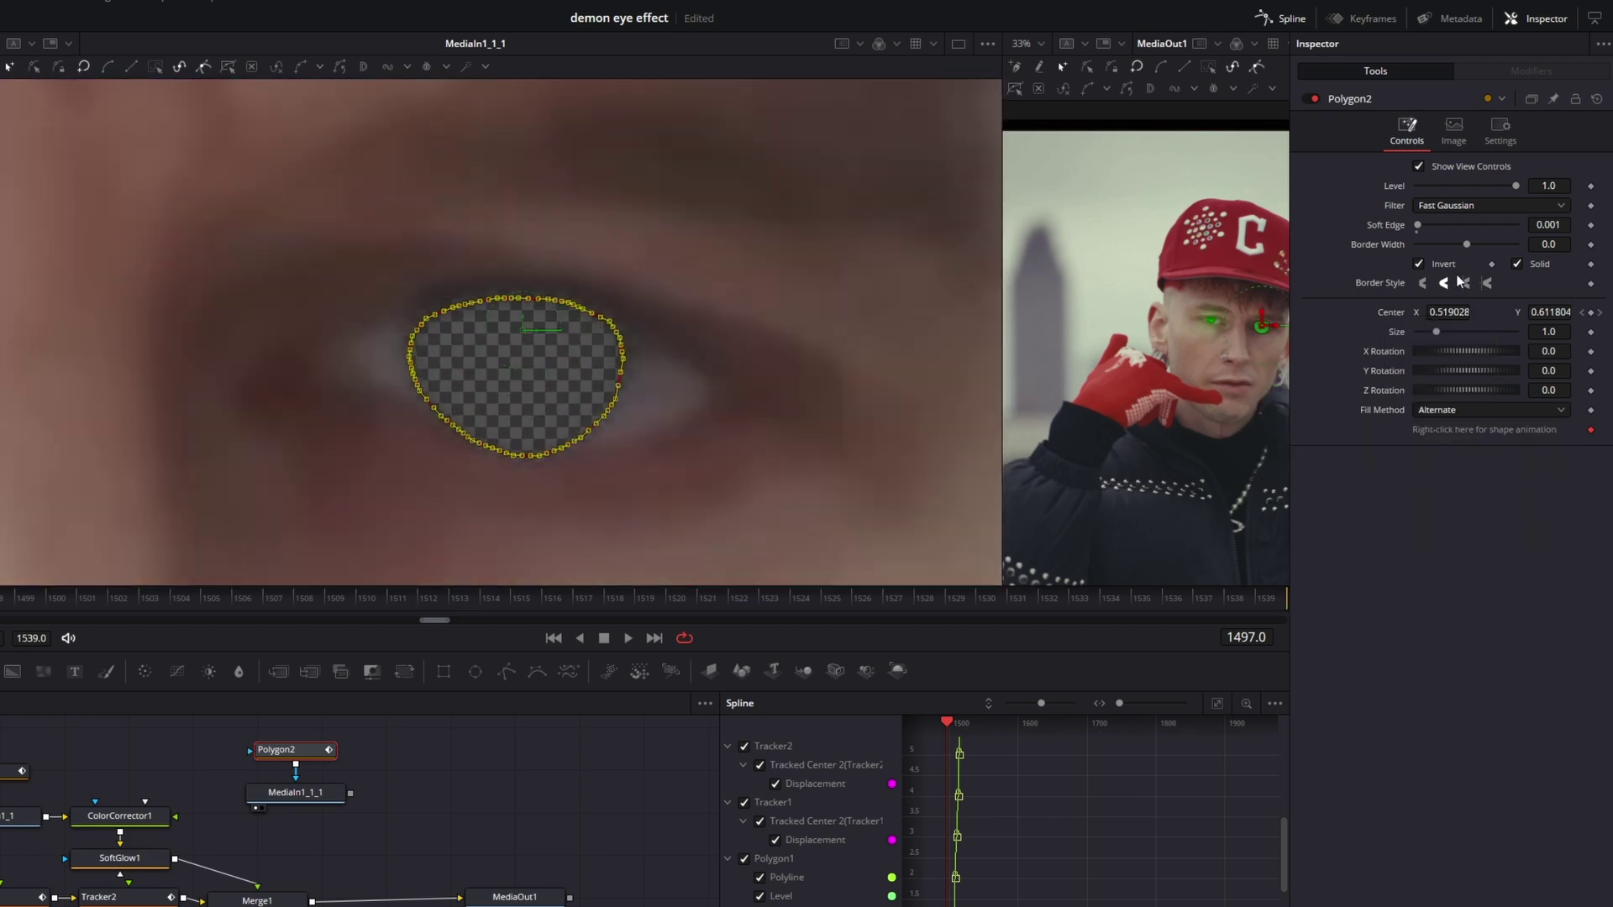
pyautogui.click(1420, 264)
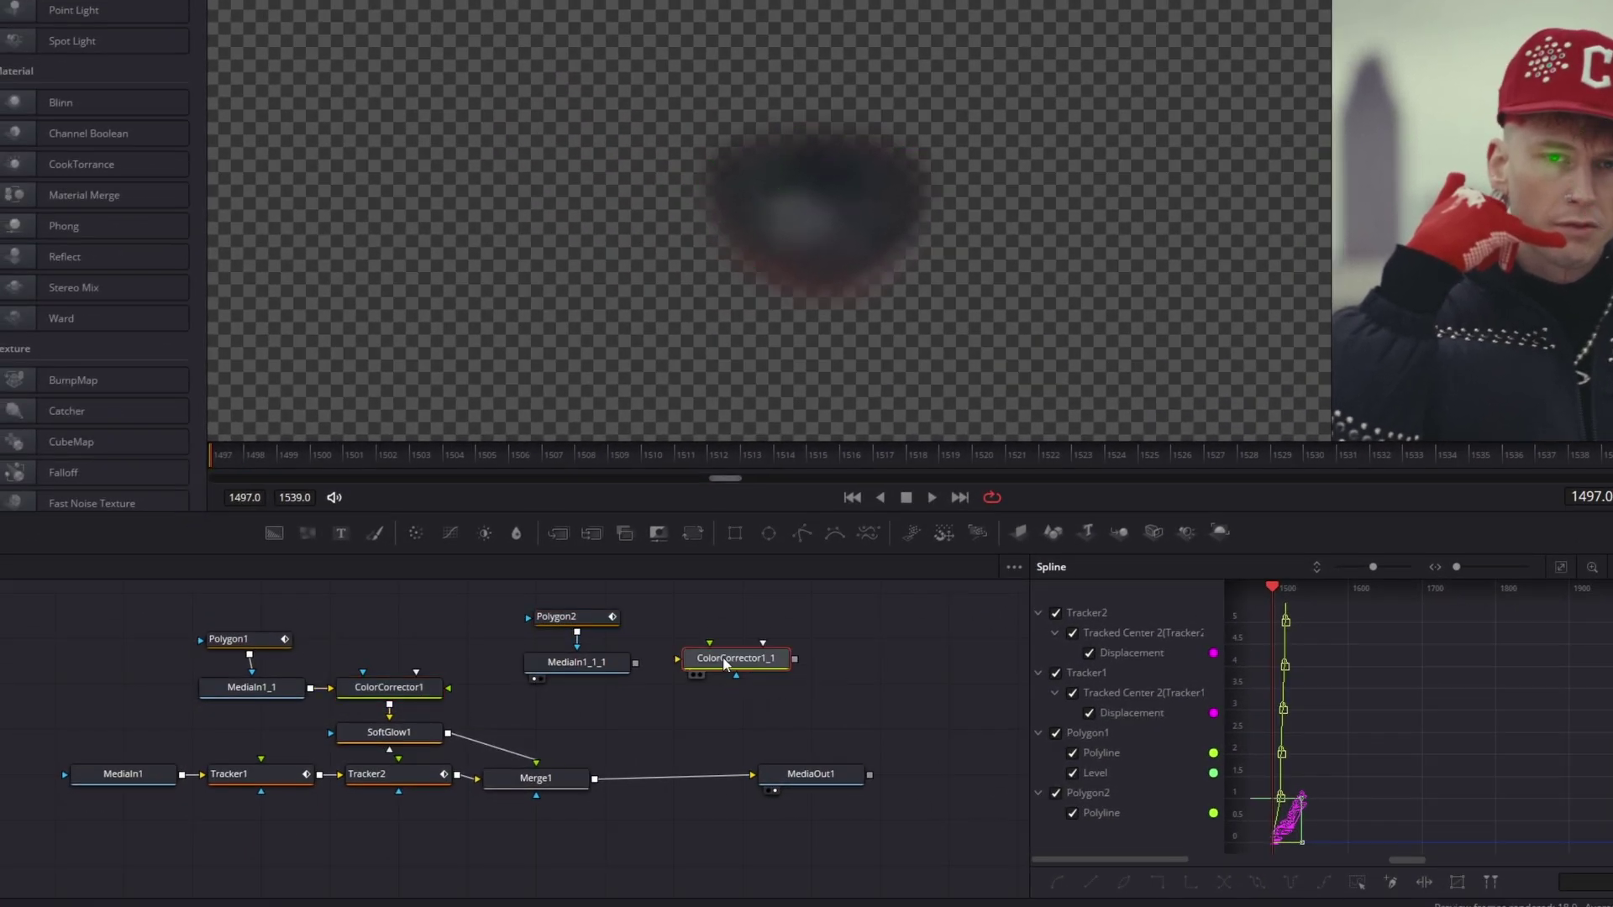
# Merge a copy of ColorCorrector1, fed by MediaIn1_1_1, over Merge1 and keyframe Polygon2's shape and Level through the clip.
pyautogui.moveTo(595, 783); pyautogui.dragTo(594, 779)
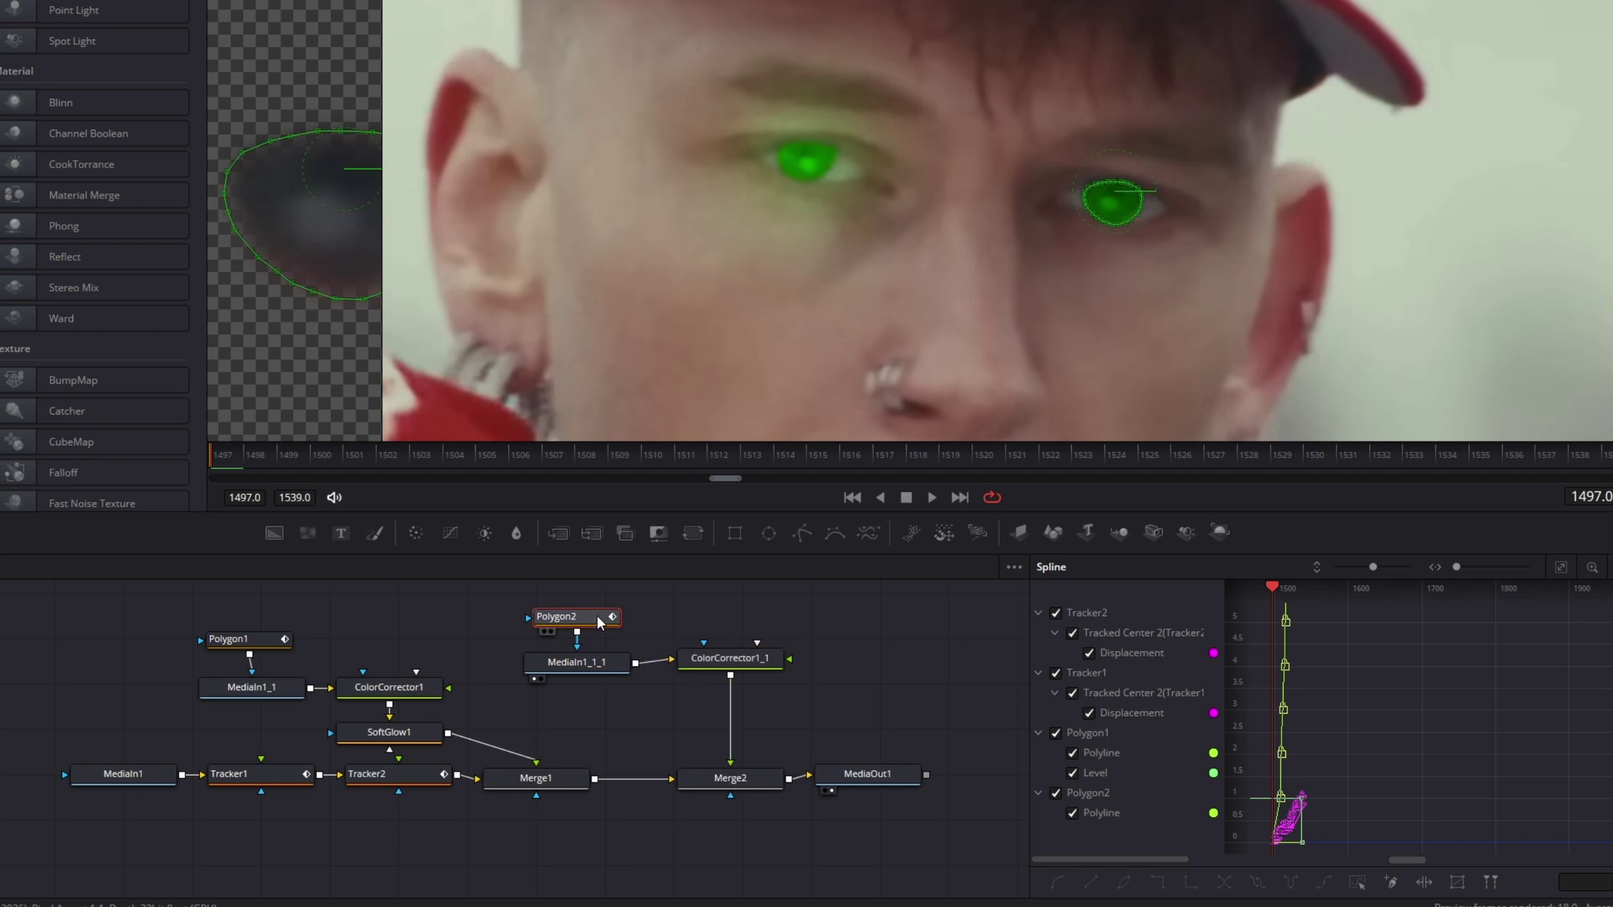
pyautogui.scroll(5, 1120, 205)
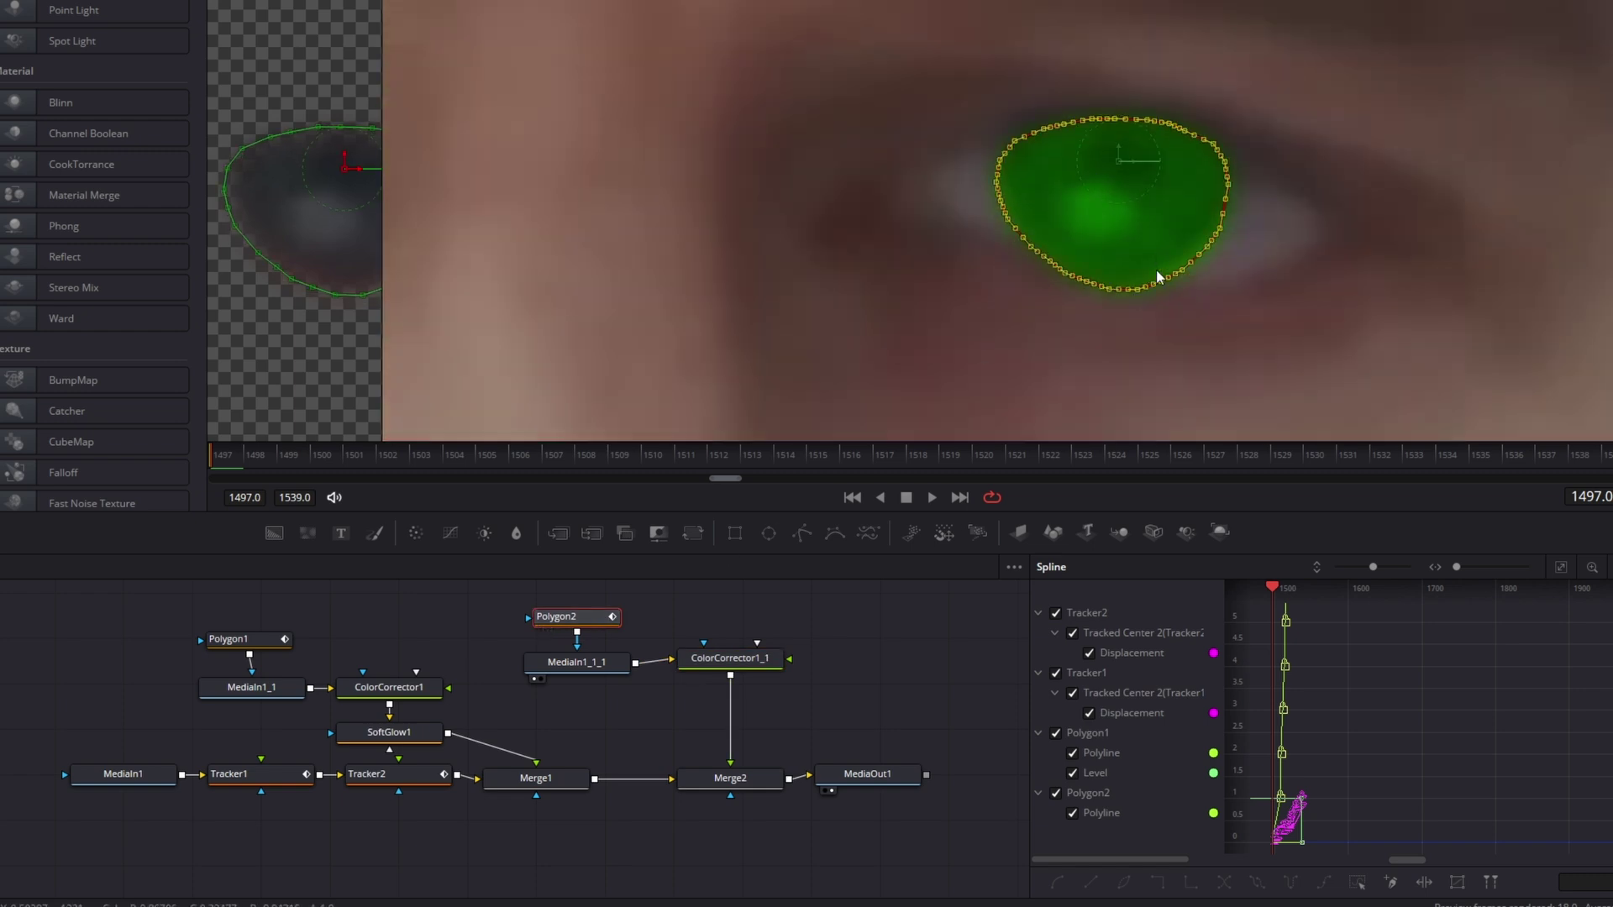
pyautogui.moveTo(558, 82); pyautogui.dragTo(822, 144)
pyautogui.click(668, 611)
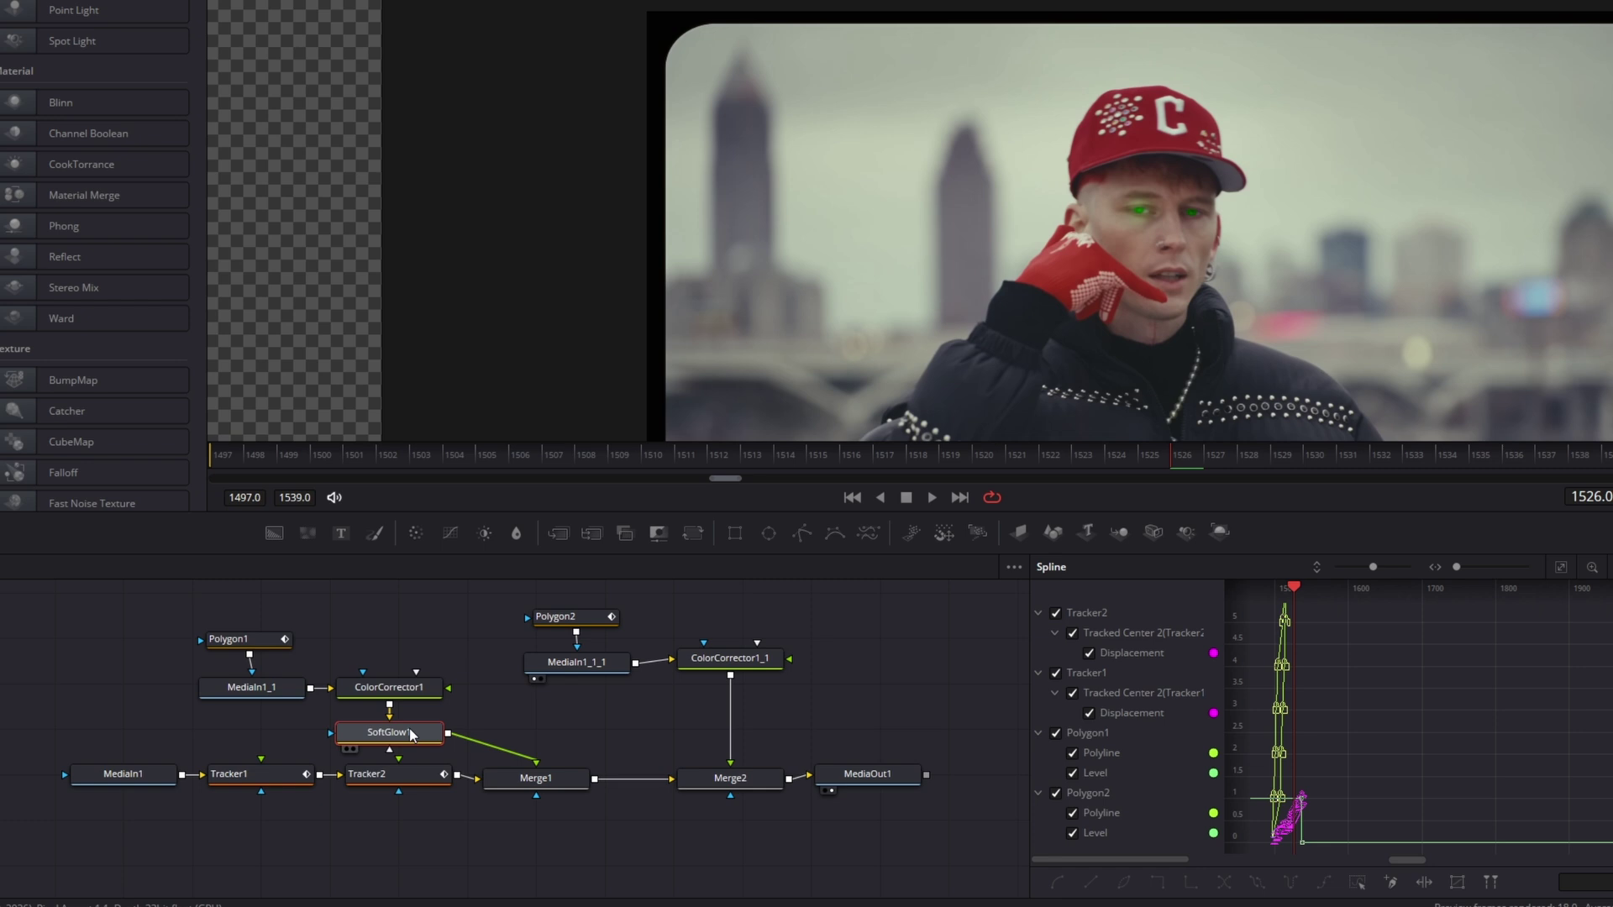
# Paste a copy of SoftGlow1 after ColorCorrector1_1 and play back the glow on both eyes.
pyautogui.click(730, 657)
pyautogui.hotkey('ctrl', 'v')
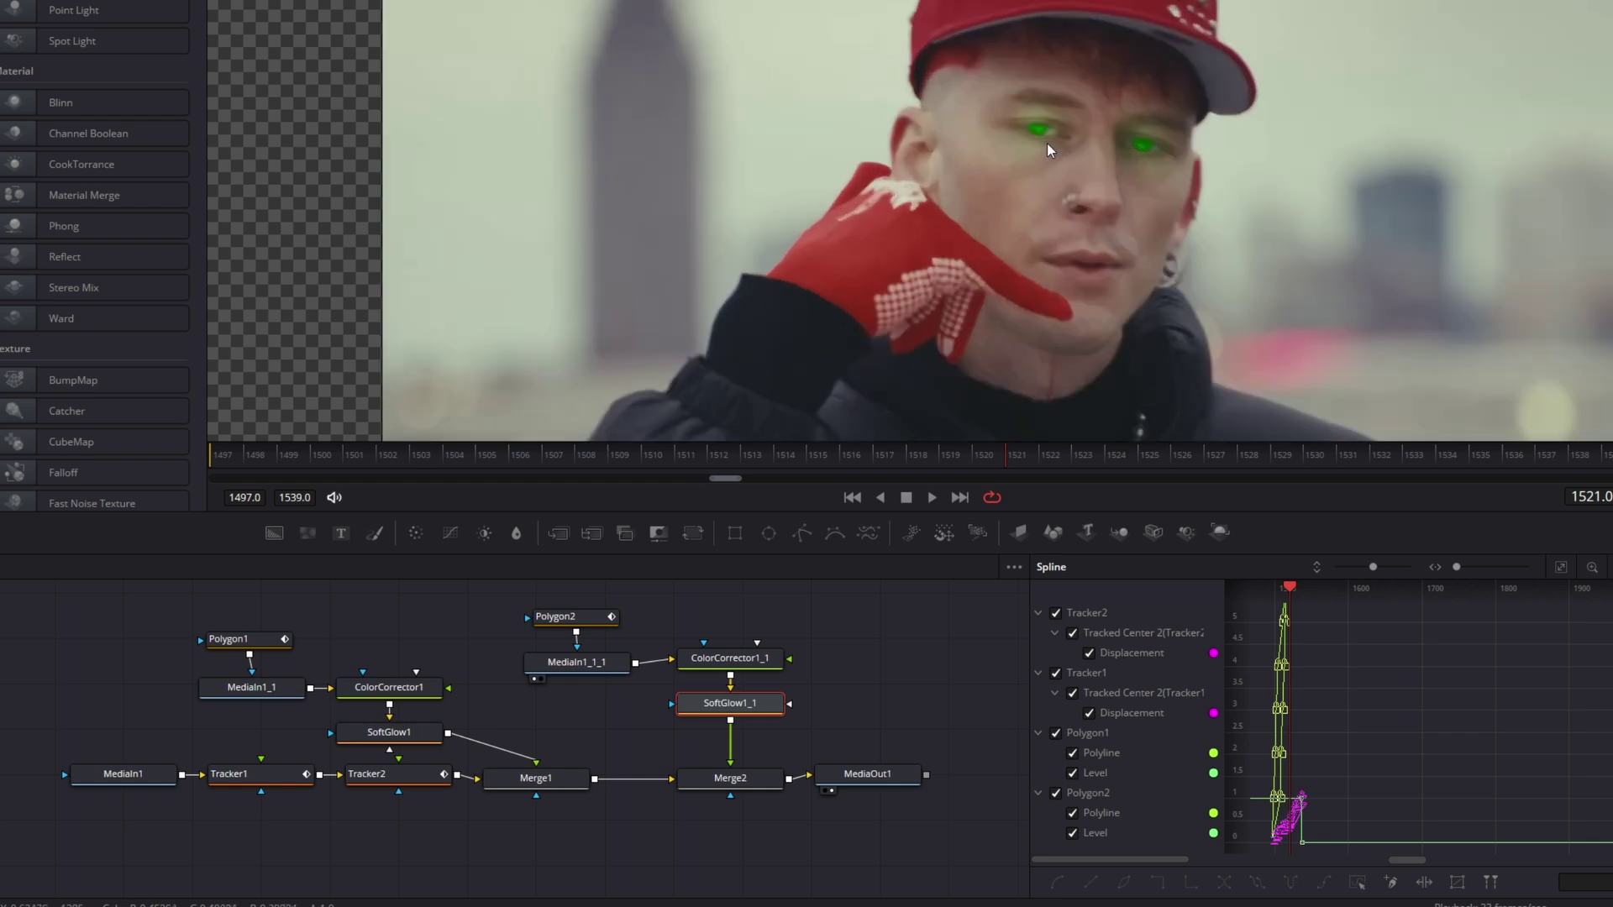
pyautogui.press('space')
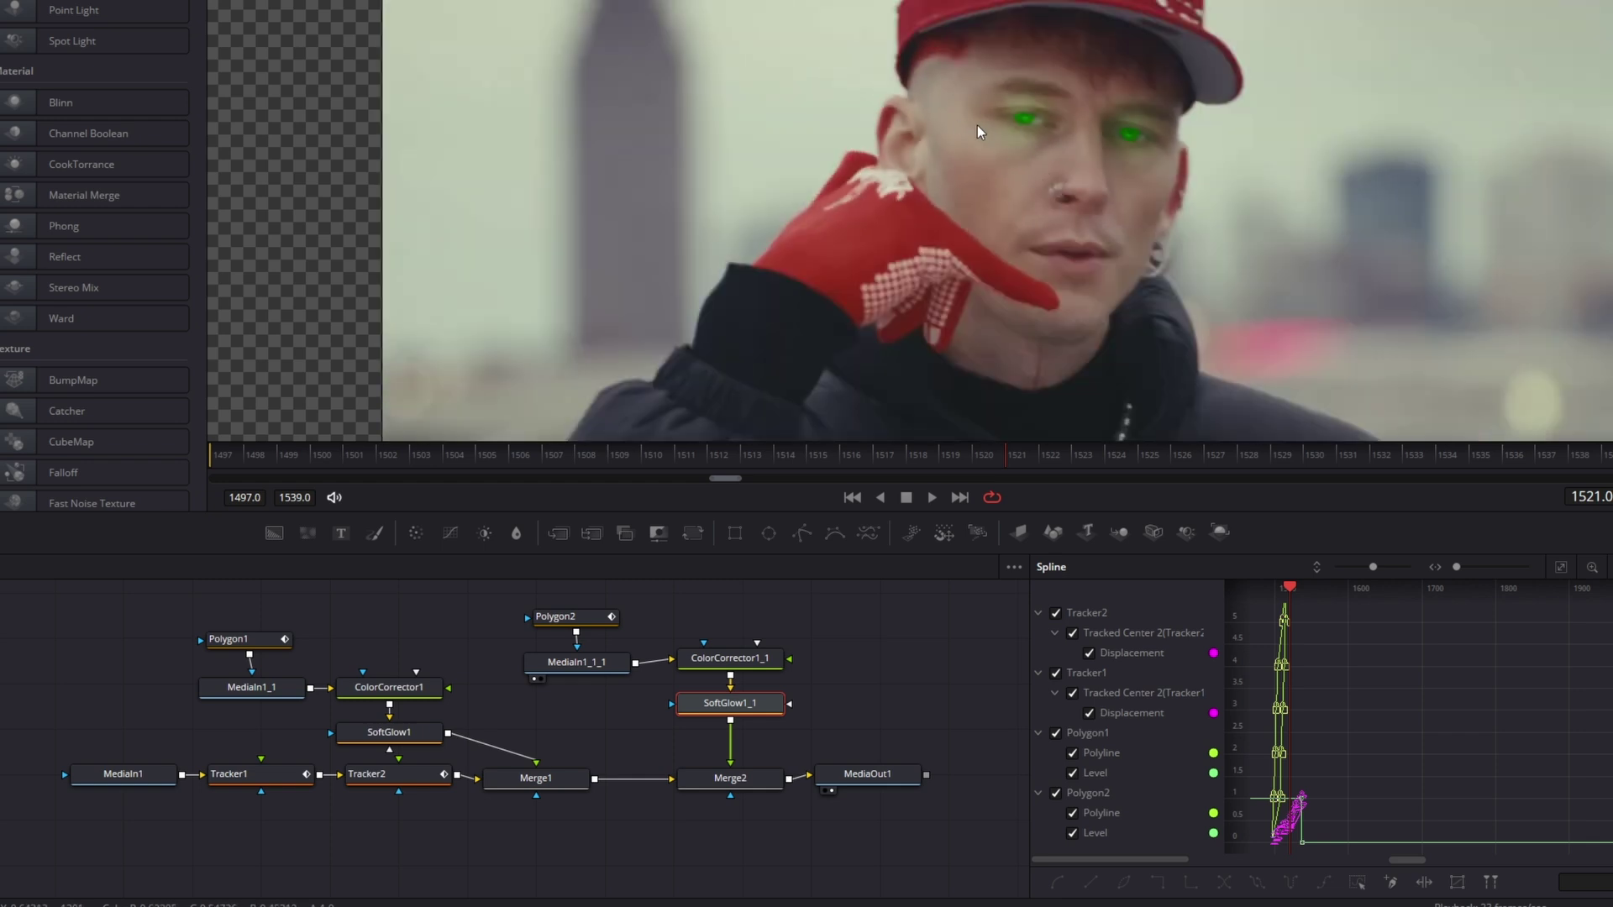
# Add a Color Corrector node after Tracker2 to grade the main footage.
pyautogui.click(416, 785)
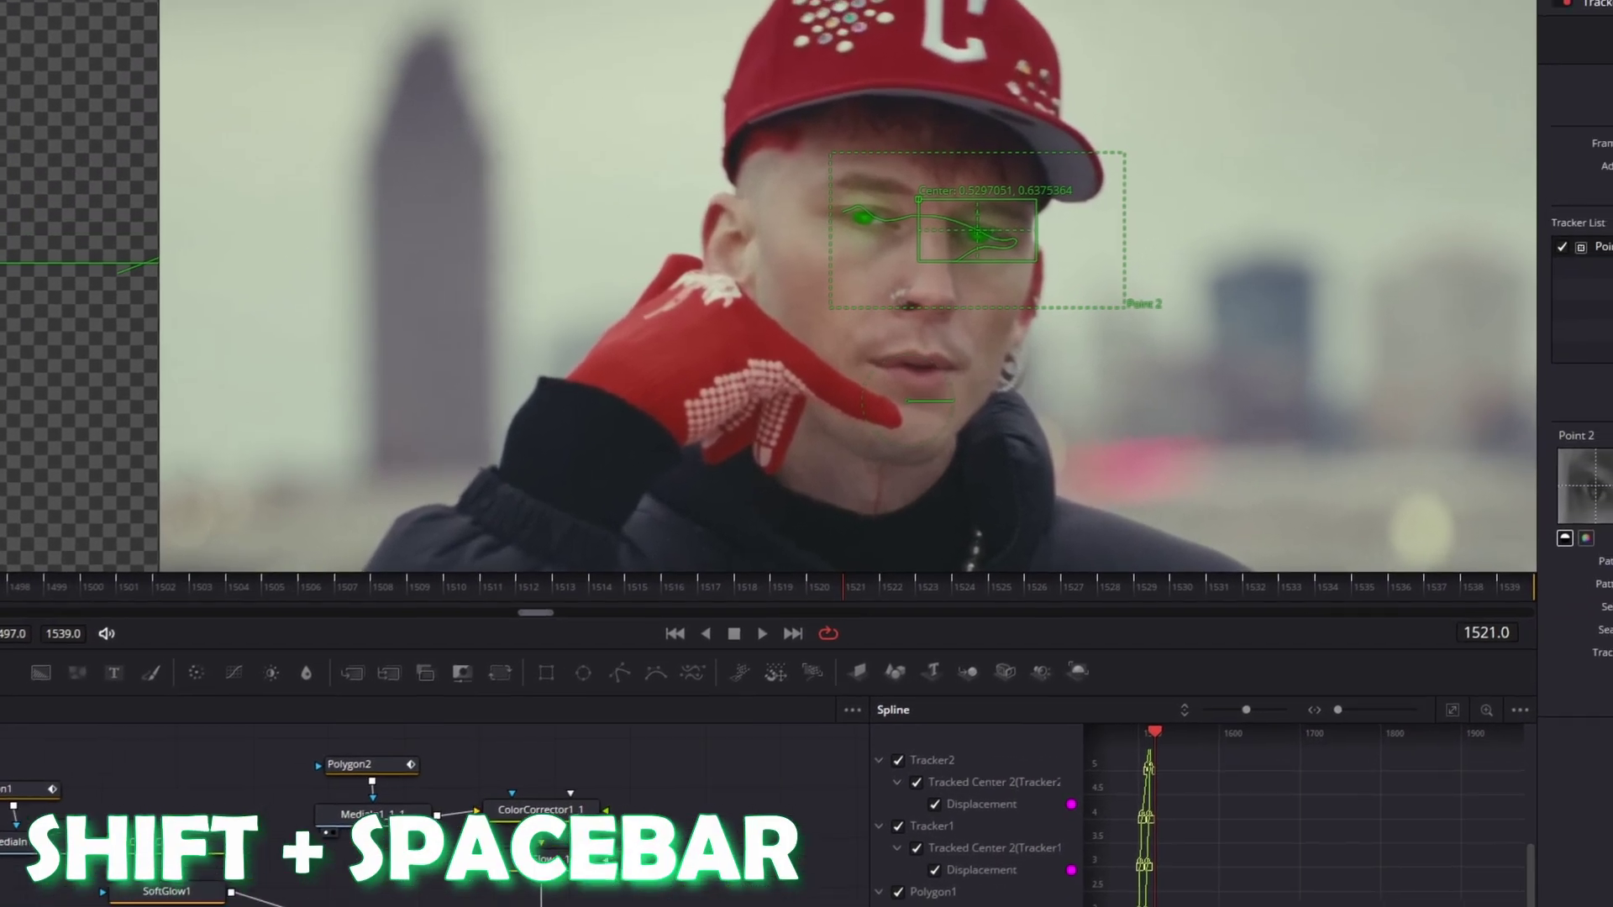
pyautogui.hotkey('shift', 'space')
pyautogui.write('tracker')
pyautogui.write('color')
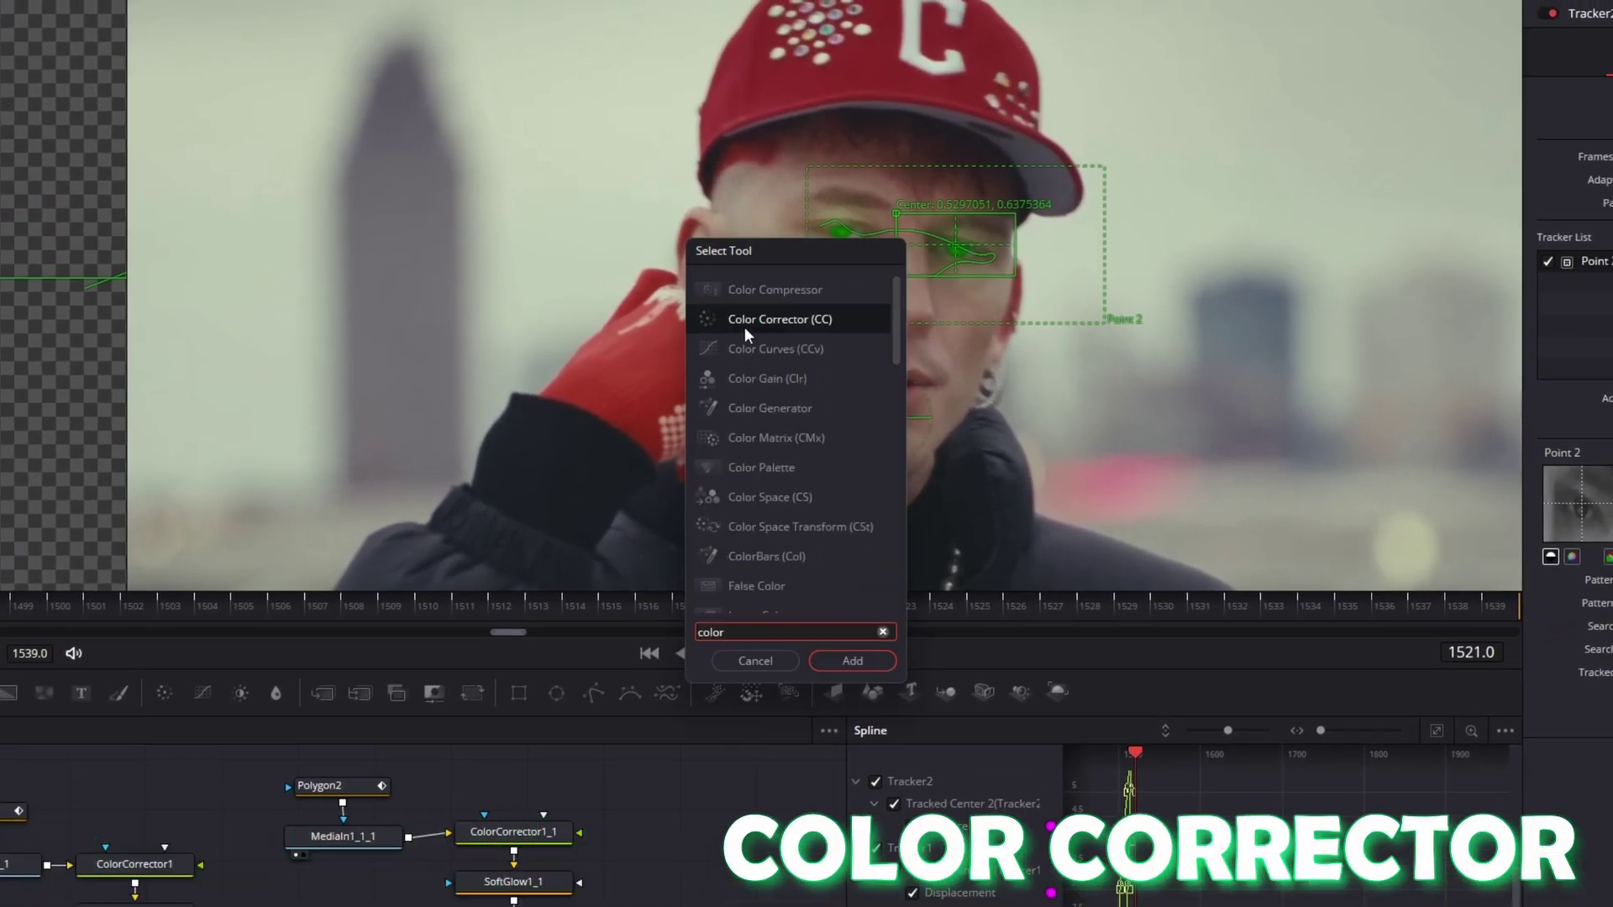
pyautogui.click(746, 326)
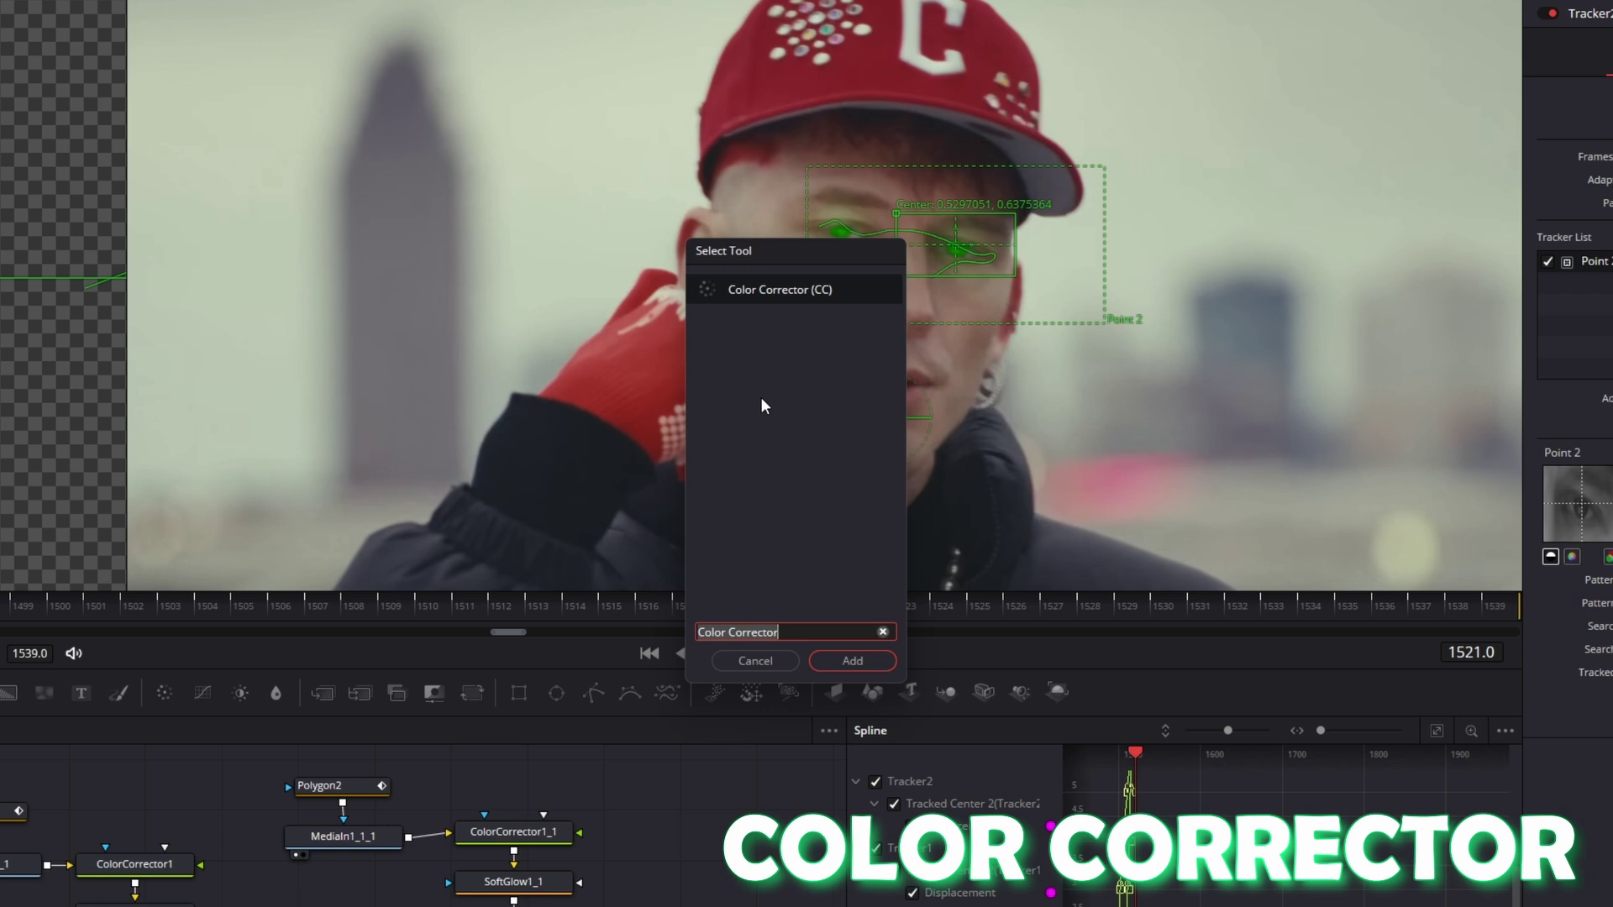
pyautogui.click(832, 661)
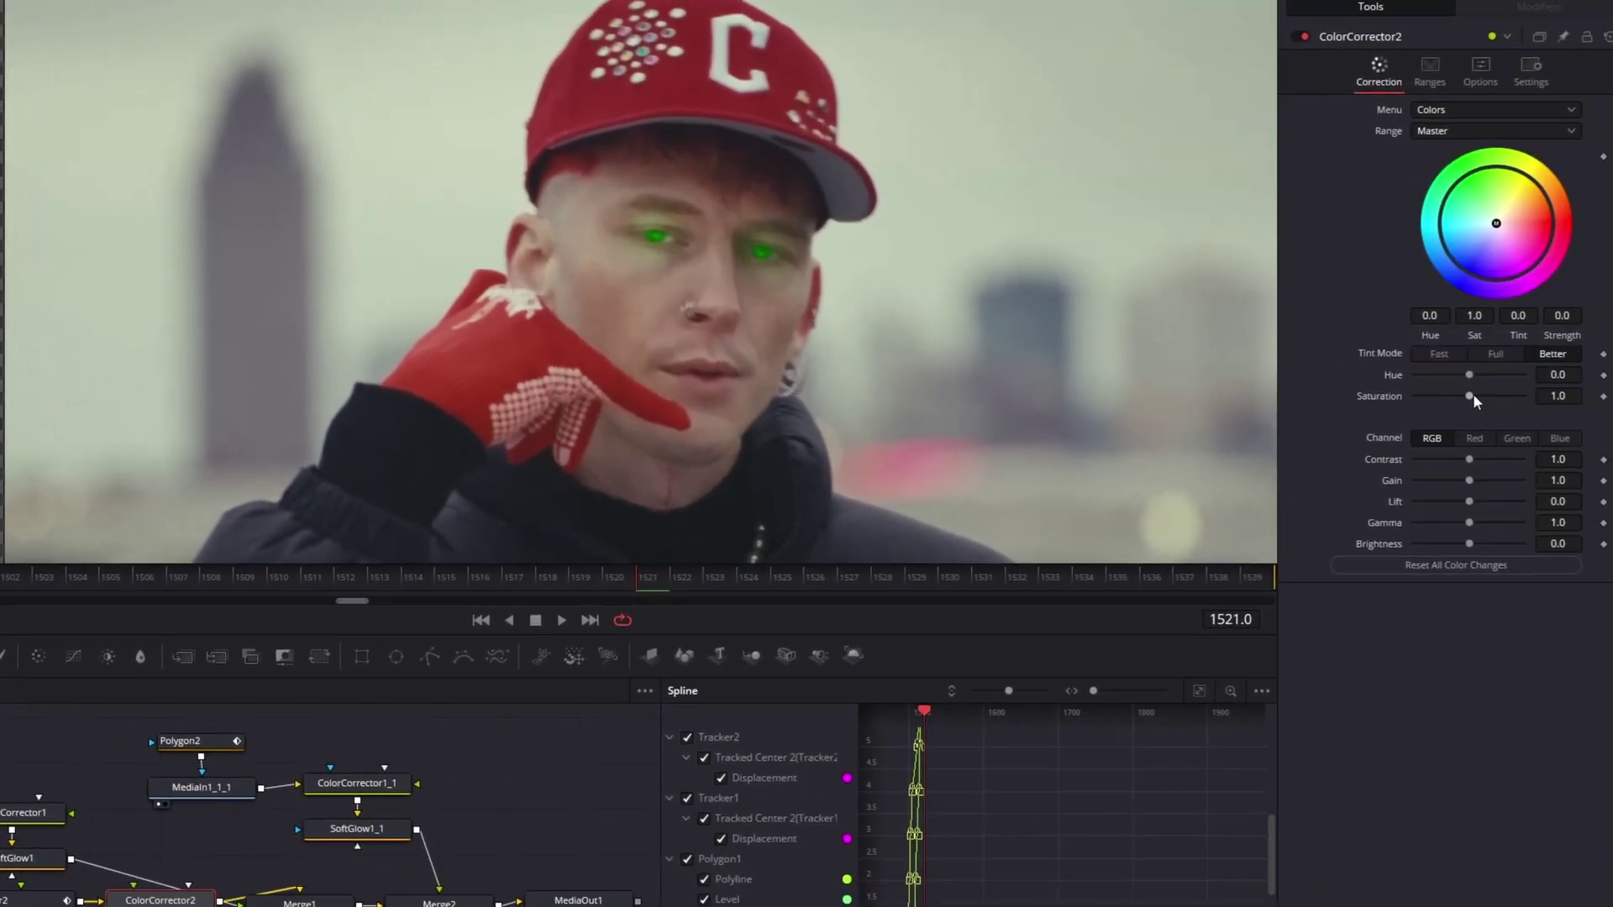